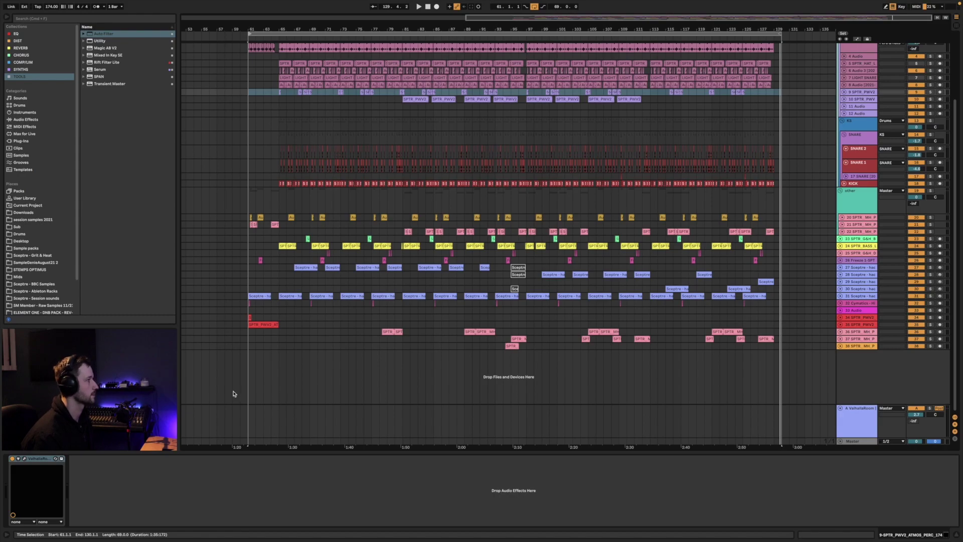
Extend the loop region back to bar 33 and stretch the start of the atmos pad clip on track 35 back to bar 55.
key("space")
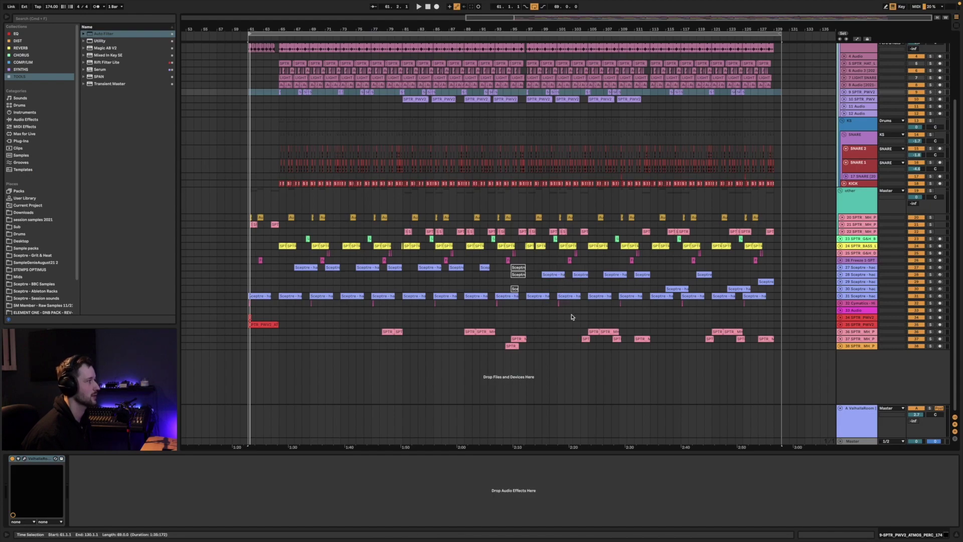
left_click_drag(237, 29, 257, 56)
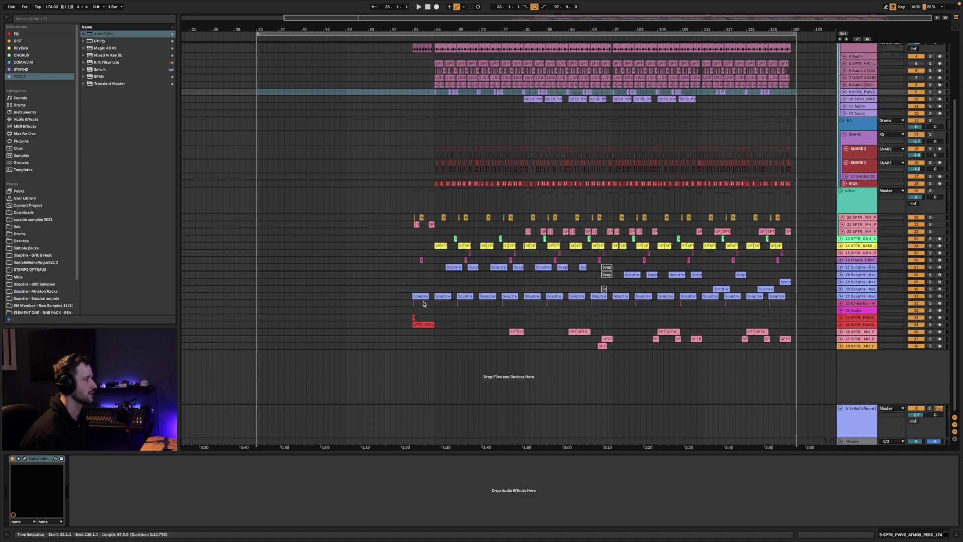
left_click(418, 323)
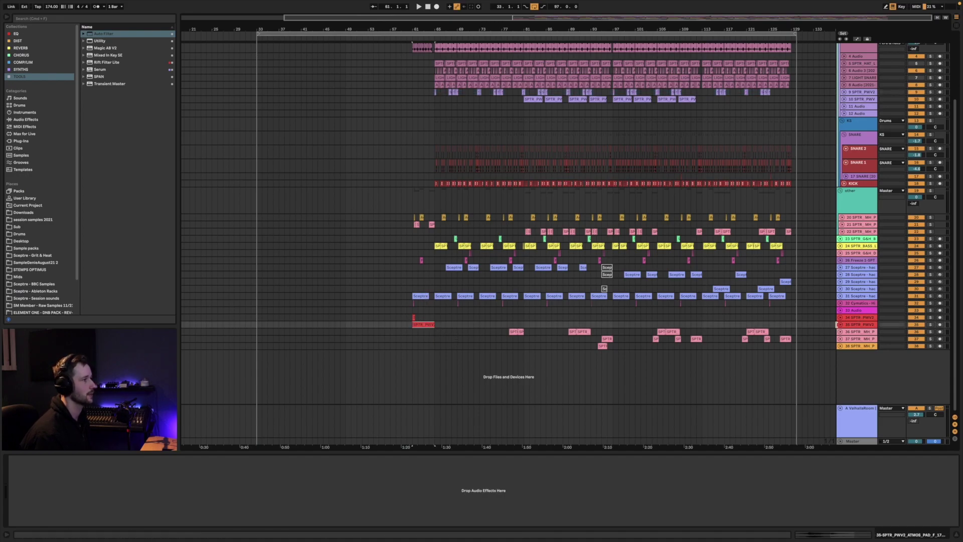
left_click(839, 324)
left_click(414, 324)
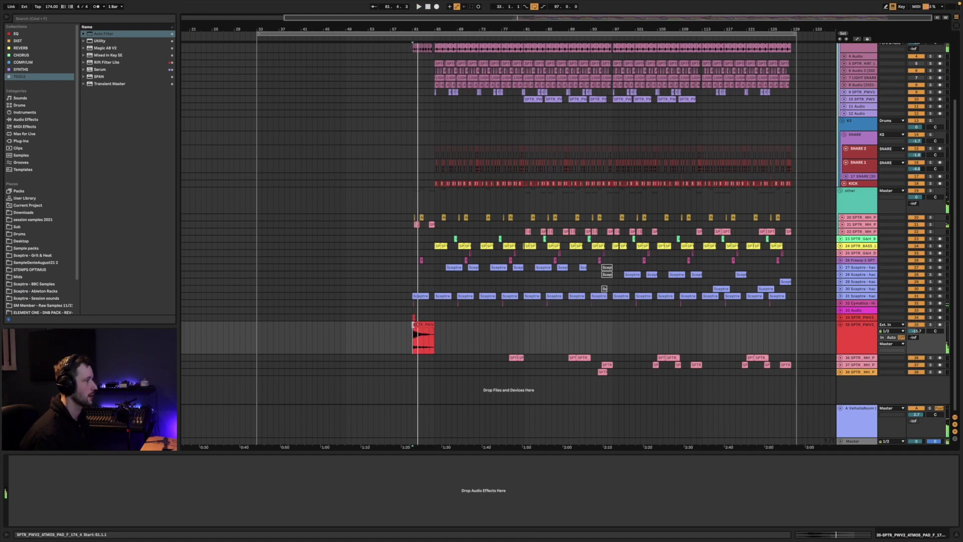
left_click(414, 325)
left_click_drag(243, 332, 234, 332)
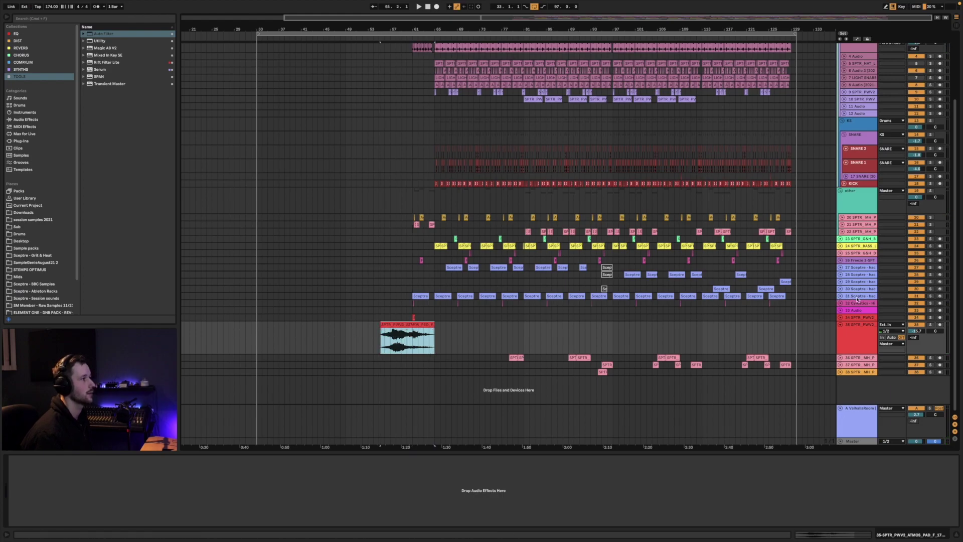
Unfold track 34 and stretch the start of its short atmos pad clip back to bar 49.
left_click(842, 317)
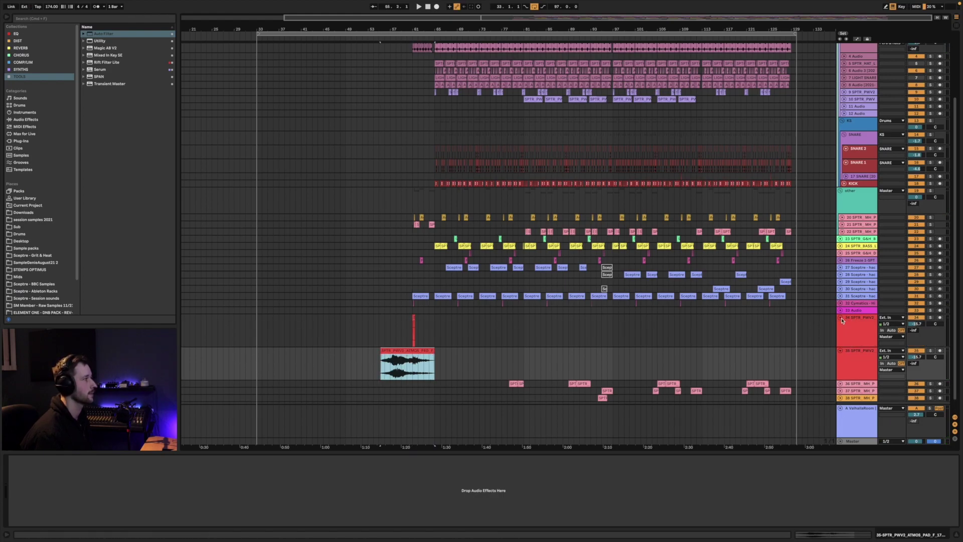
left_click(413, 316)
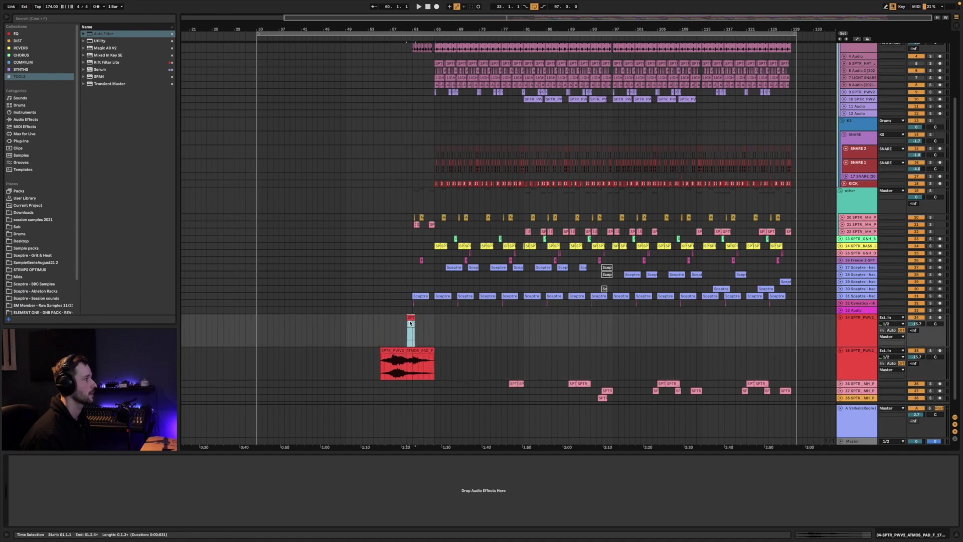
left_click_drag(407, 323, 338, 325)
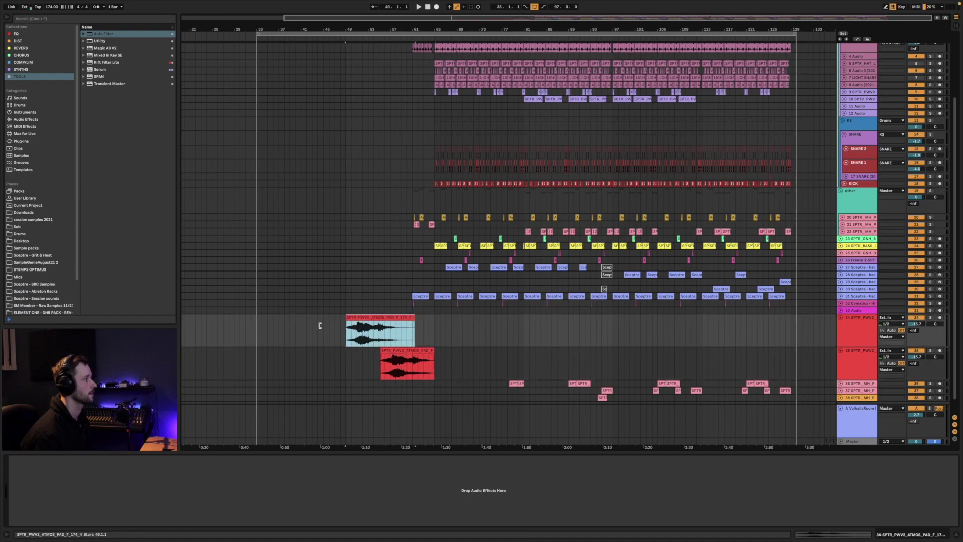
Copy both atmos pad clips on tracks 34 and 35 16 bars earlier, so the copies begin at bar 33.
left_click(401, 267)
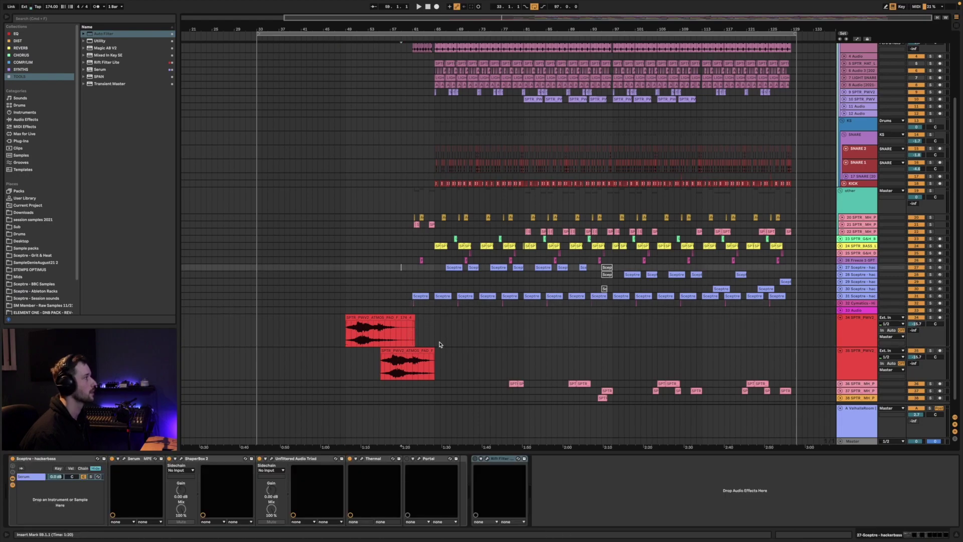
left_click_drag(436, 365, 277, 324)
left_click(495, 310)
left_click_drag(485, 247, 441, 44)
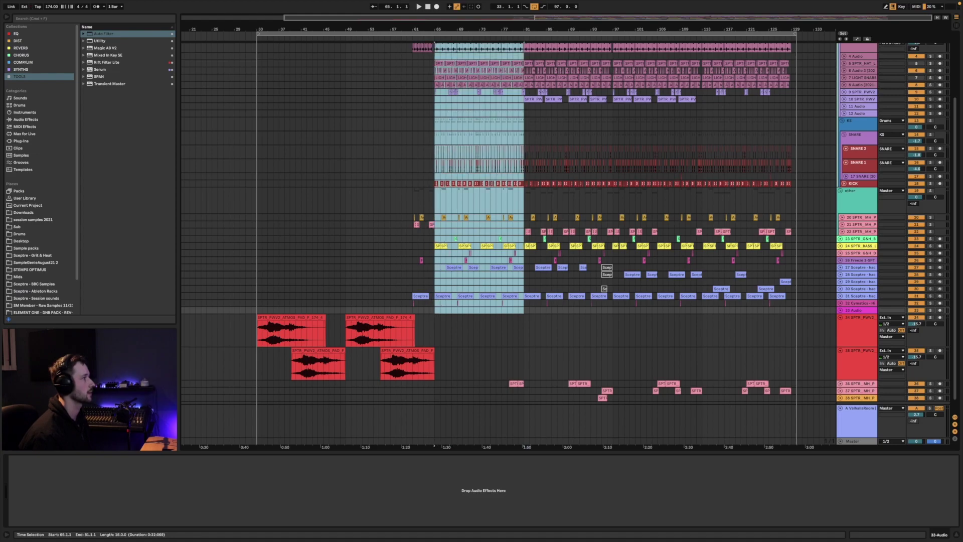
left_click_drag(436, 45, 436, 43)
left_click_drag(614, 312, 525, 10)
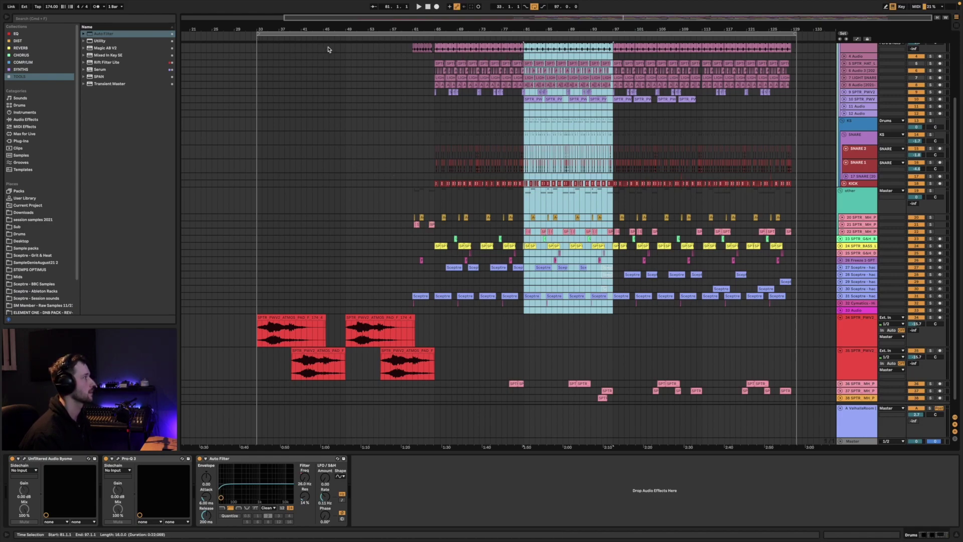
left_click(258, 50)
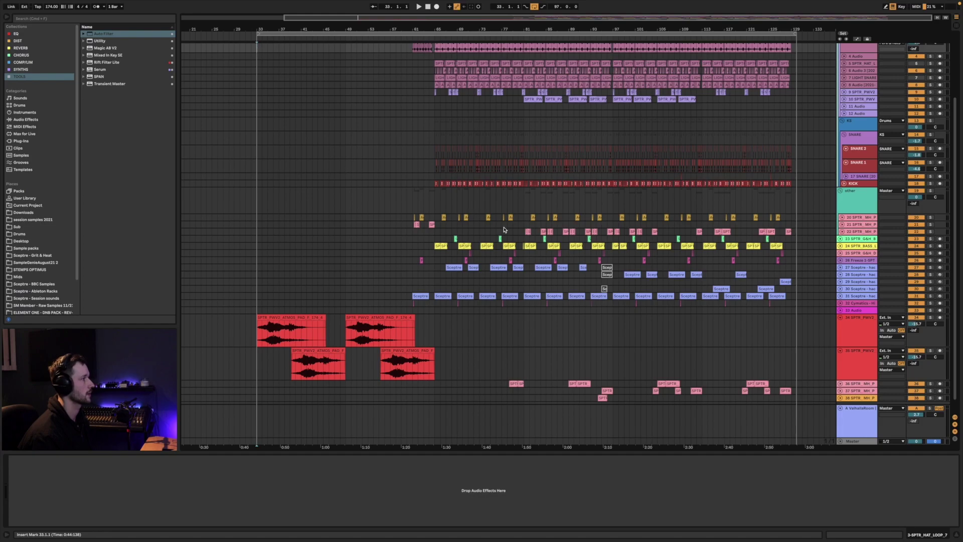
Copy the clips on all tracks from bars 81 to 97 to the intro, starting at bar 33.
left_click_drag(613, 399, 524, 44)
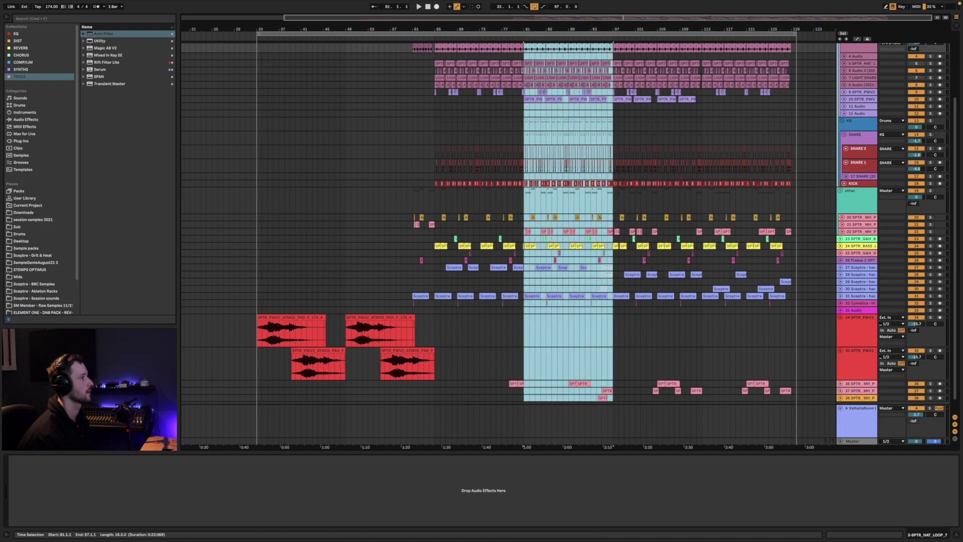
left_click(581, 382)
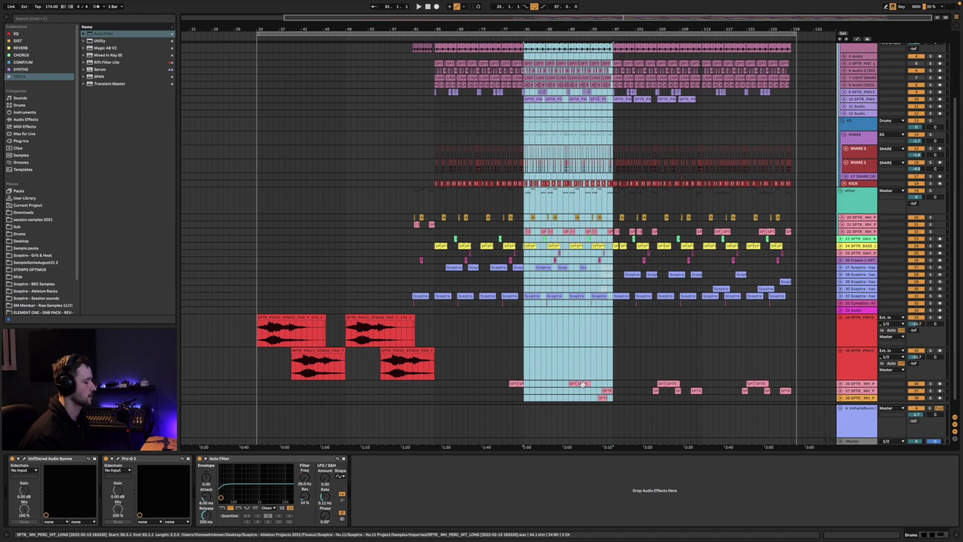
mouse_move(581, 384)
left_mouse_down()
mouse_move(598, 392)
mouse_move(605, 346)
mouse_move(527, 90)
mouse_move(524, 22)
left_mouse_up()
scroll(536, 100, "up", 3)
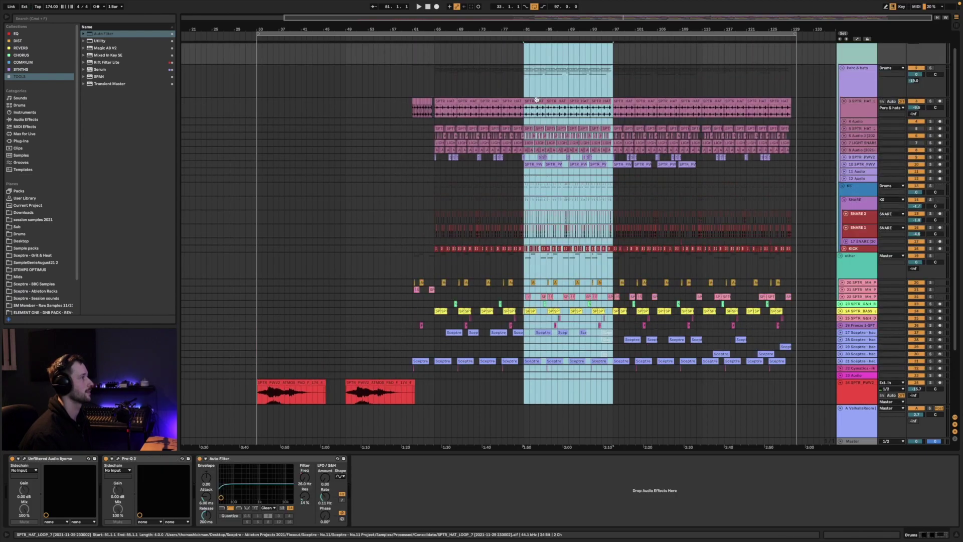
left_click_drag(537, 100, 269, 103)
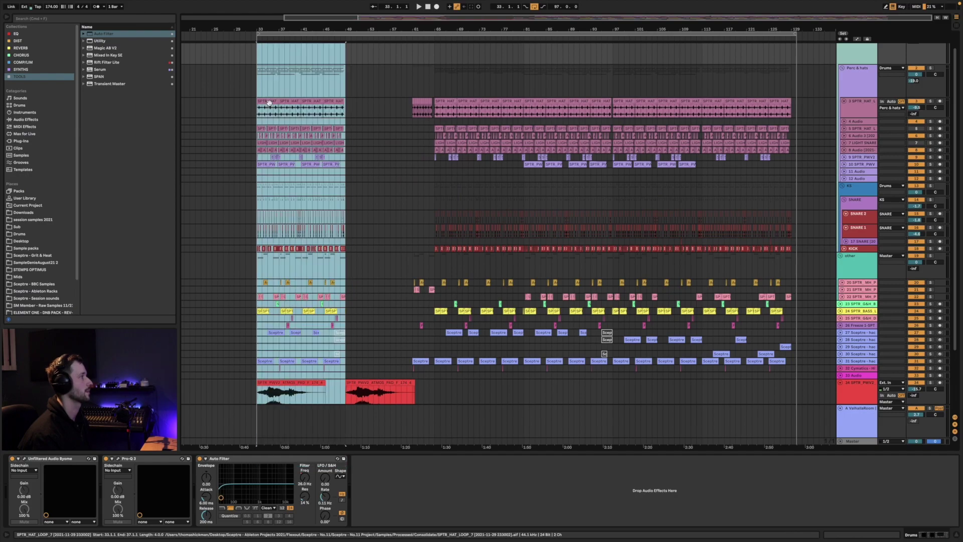
left_click(239, 142)
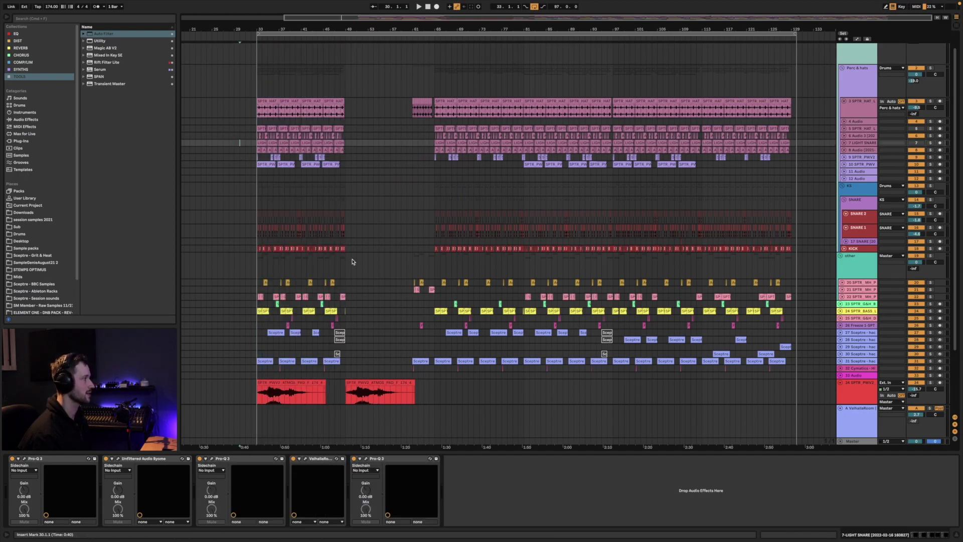
Delete the copied snare and kick clips between bars 33 and 49.
left_click_drag(344, 246, 324, 245)
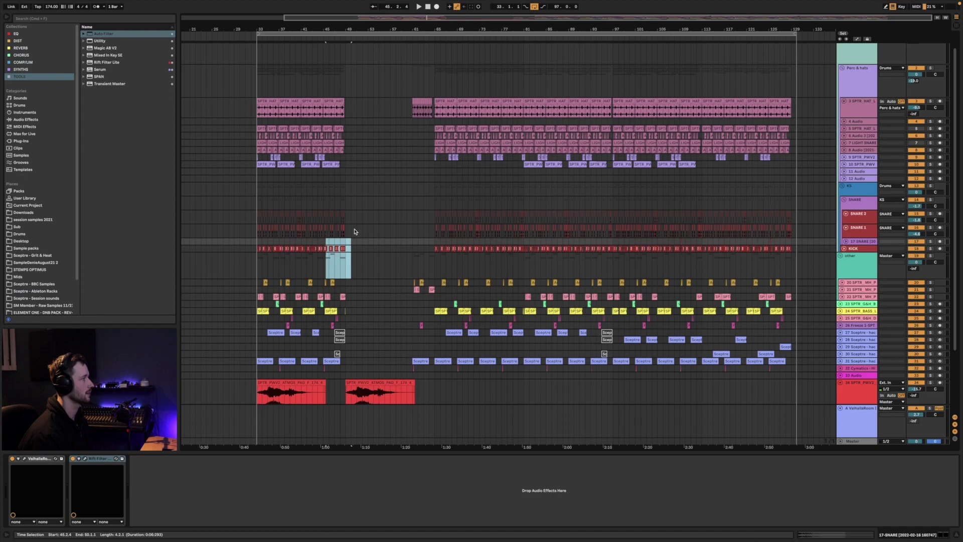
left_click(356, 230)
left_click_drag(344, 246, 252, 217)
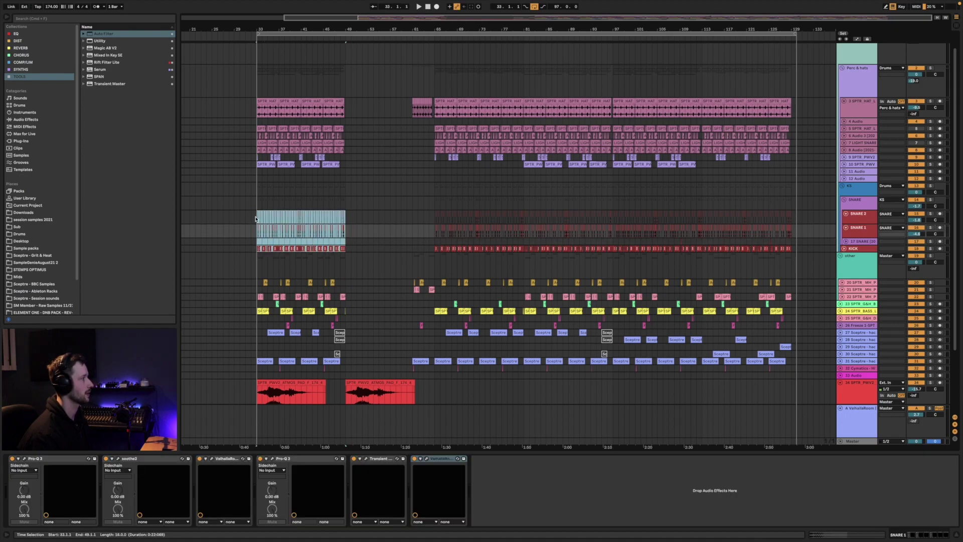
key("Delete")
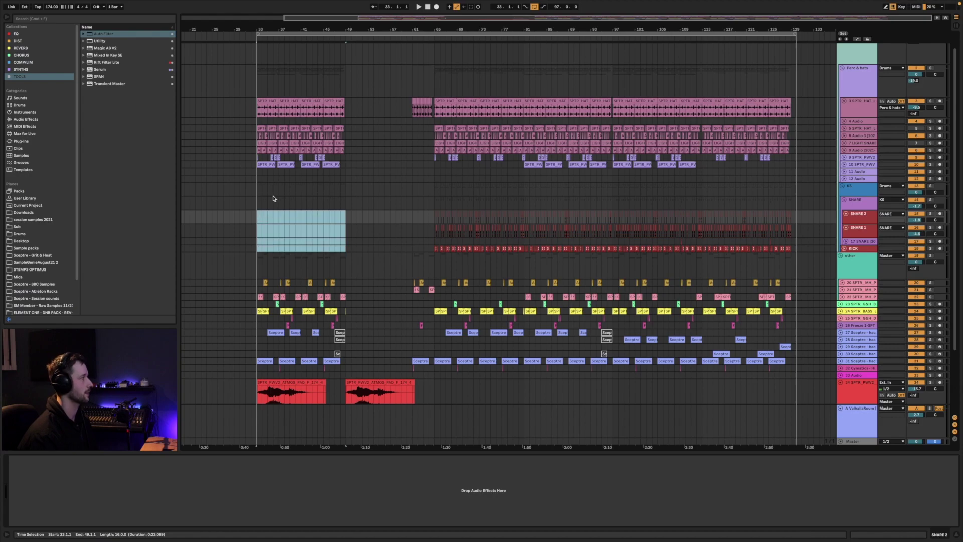
Delete the copied percussion and hat clips below the main hat loop between bars 33 and 49.
left_click(348, 166)
left_click_drag(261, 144, 256, 131)
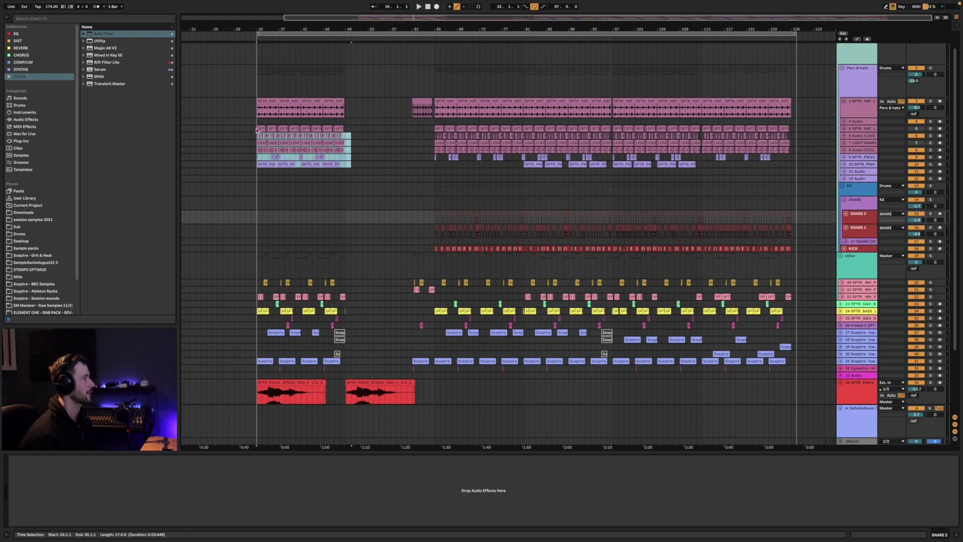
key("Delete")
Delete the copied yellow bass loop clips on track 24 between bars 33 and 49.
scroll(329, 256, "down", 3)
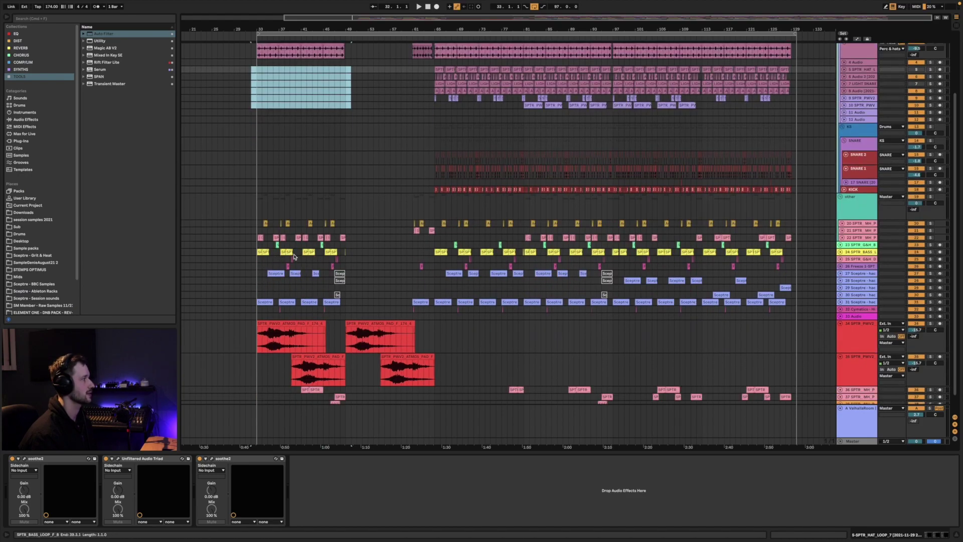
left_click(347, 252)
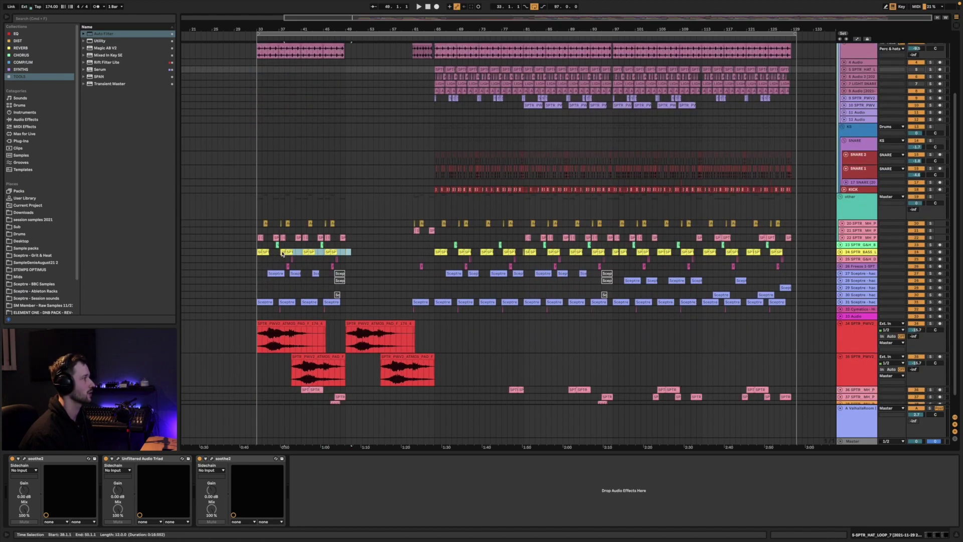
left_click(259, 253)
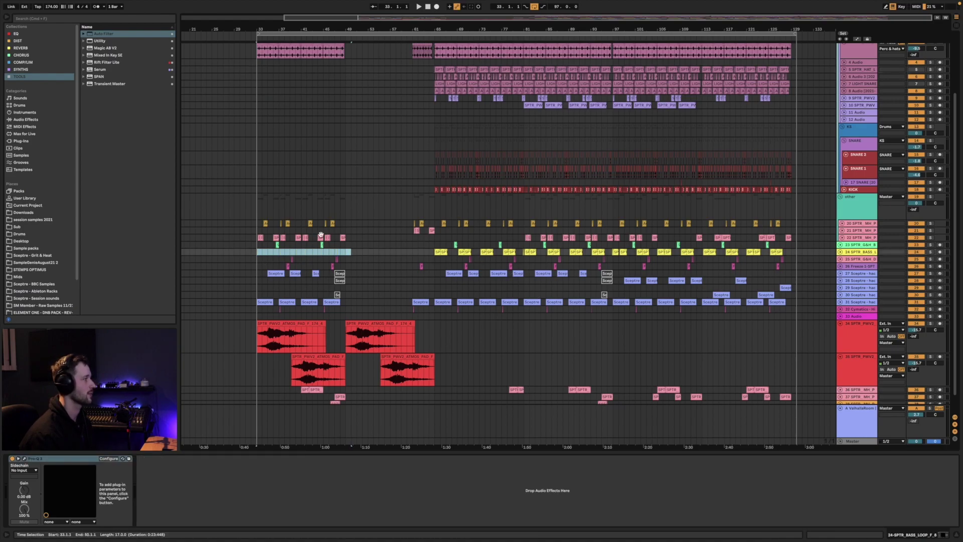
Play the intro from bar 33 and move the percussion hit clips in bars 33 to 49 from track 22 up to track 21.
left_click(257, 286)
key("space")
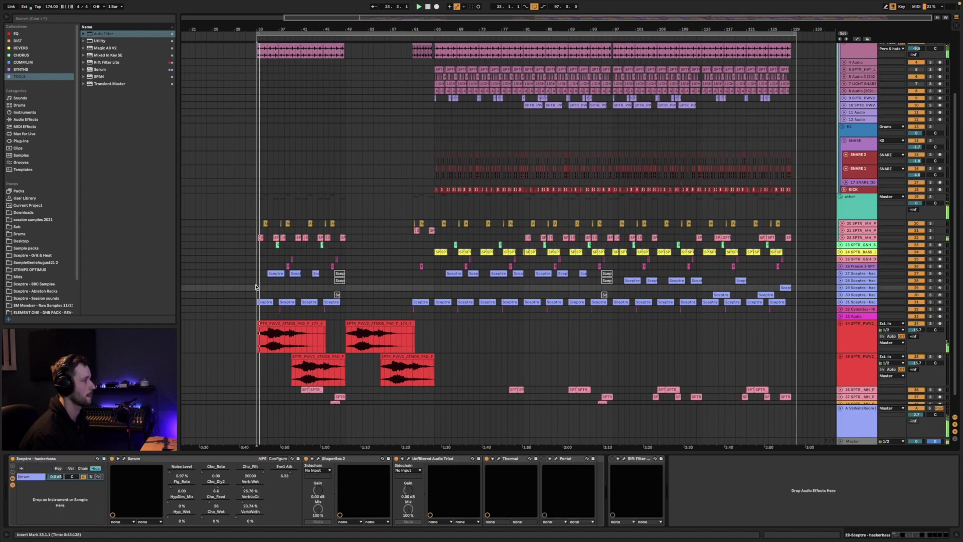
left_click_drag(308, 28, 356, 49)
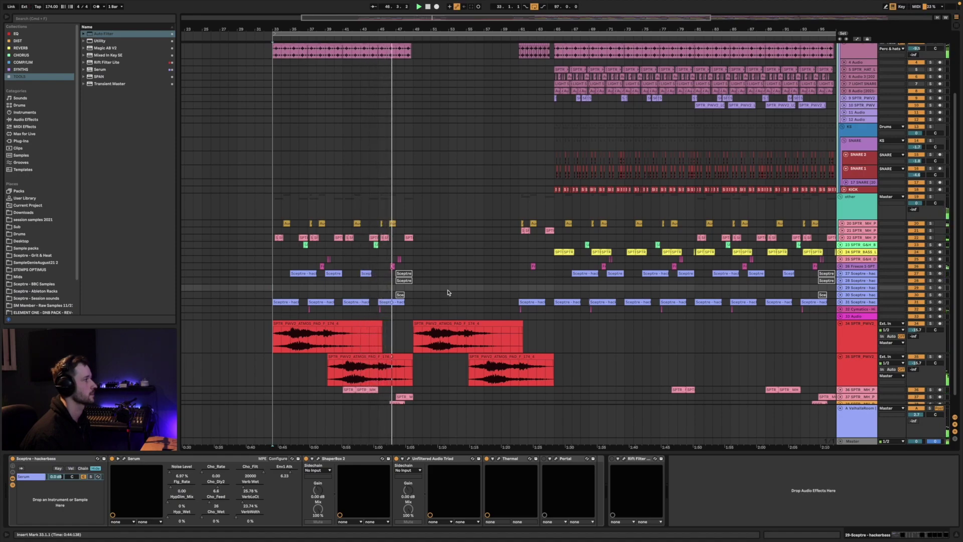
key("space")
left_click_drag(415, 239, 280, 230)
key("space")
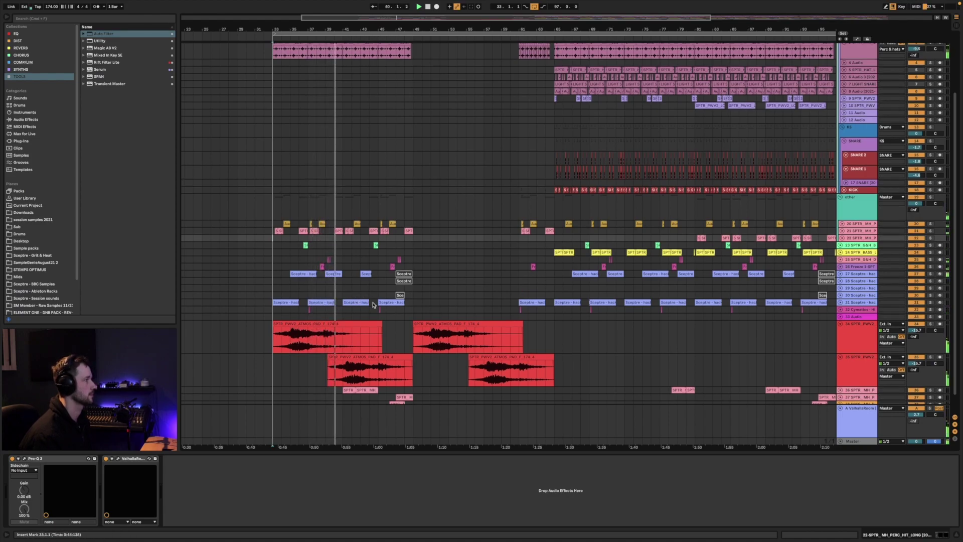
Delete the clips of the "other" group between bars 49 and 65 and the short hat loop section just before bar 65.
scroll(356, 299, "up", 2)
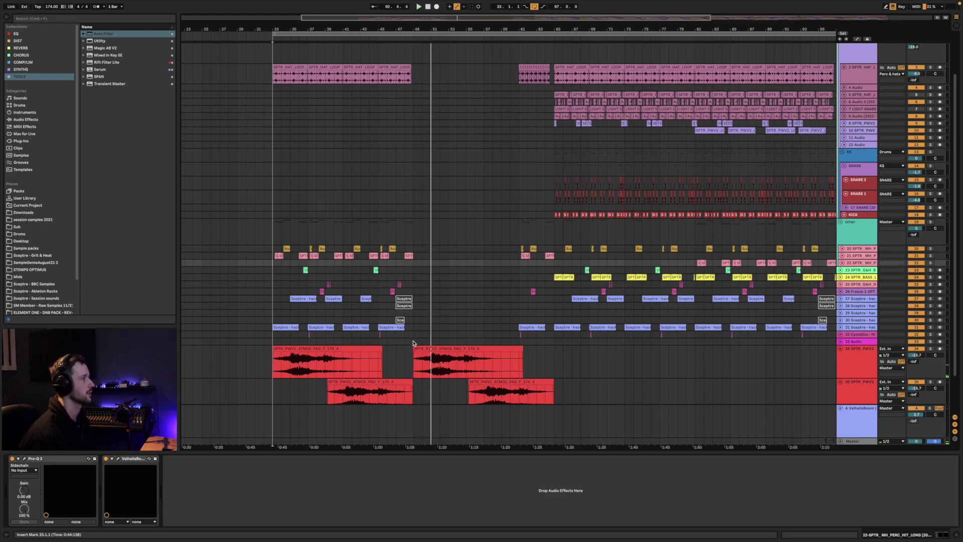
left_click_drag(413, 343, 555, 244)
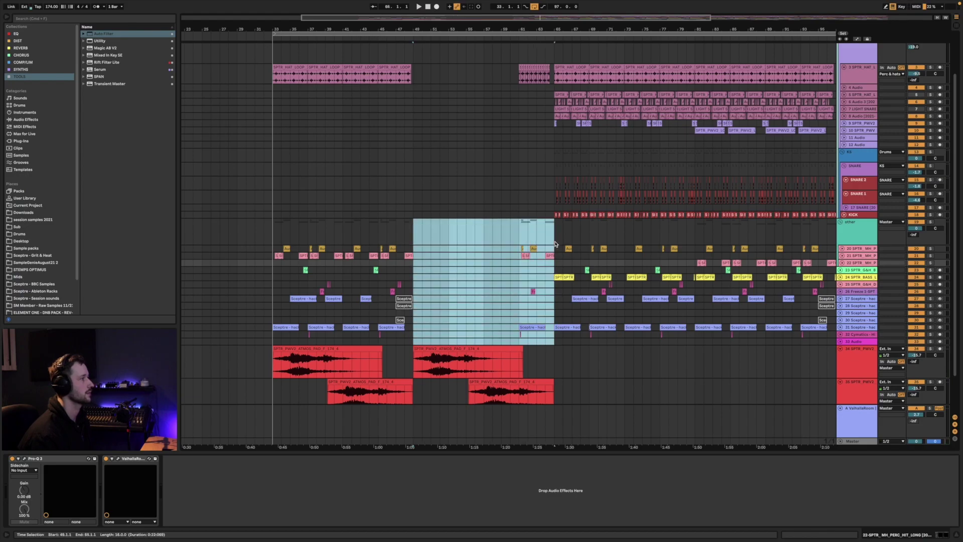
key("Delete")
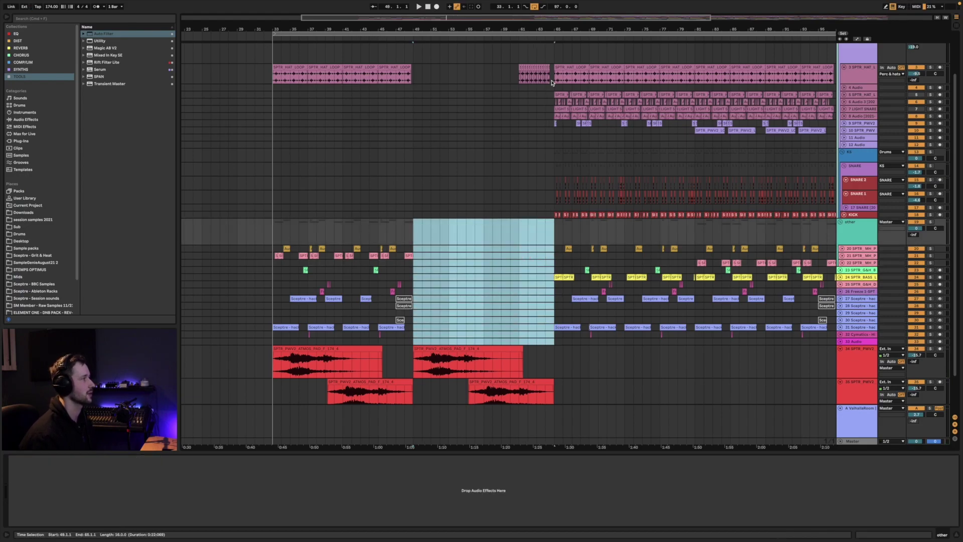
left_click_drag(551, 82, 477, 67)
key("Delete")
Move the "other" group's clips from bars 33 to 49 so they start at bar 49.
left_click_drag(412, 328, 273, 222)
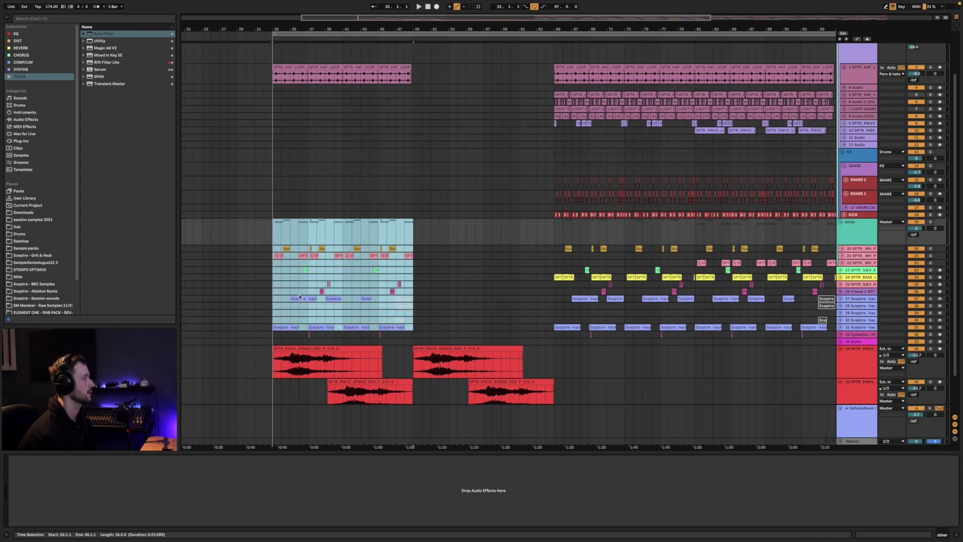
left_click_drag(284, 328, 424, 325)
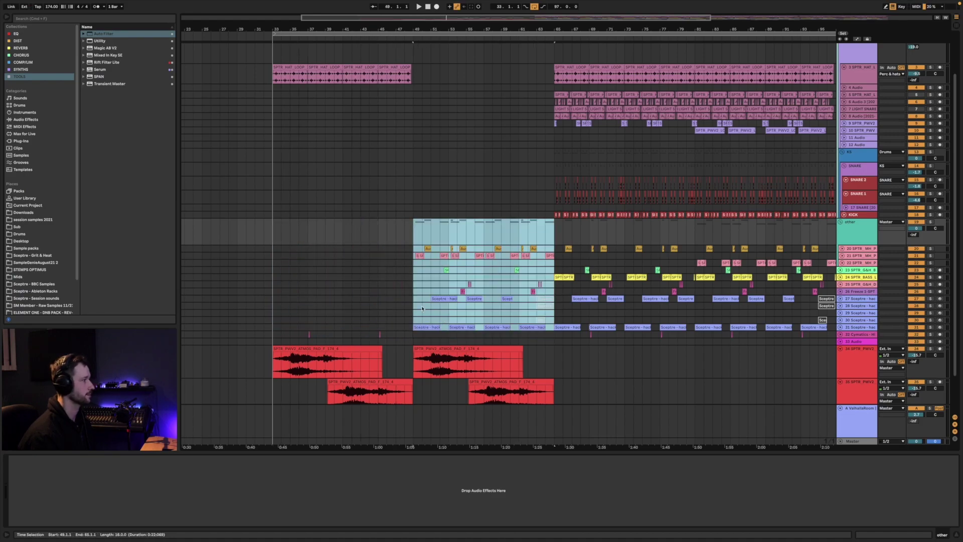
Duplicate hackerbass track 27, deleting the drop clips from bar 65 onward on the copy and the clips in bars 51 to 61 on the original.
left_click(427, 301)
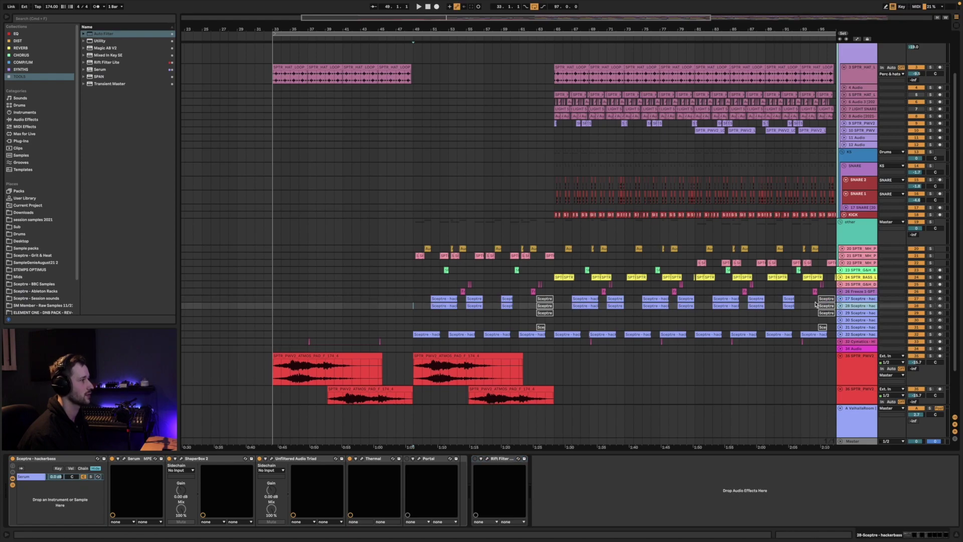
left_click_drag(535, 29, 535, 4)
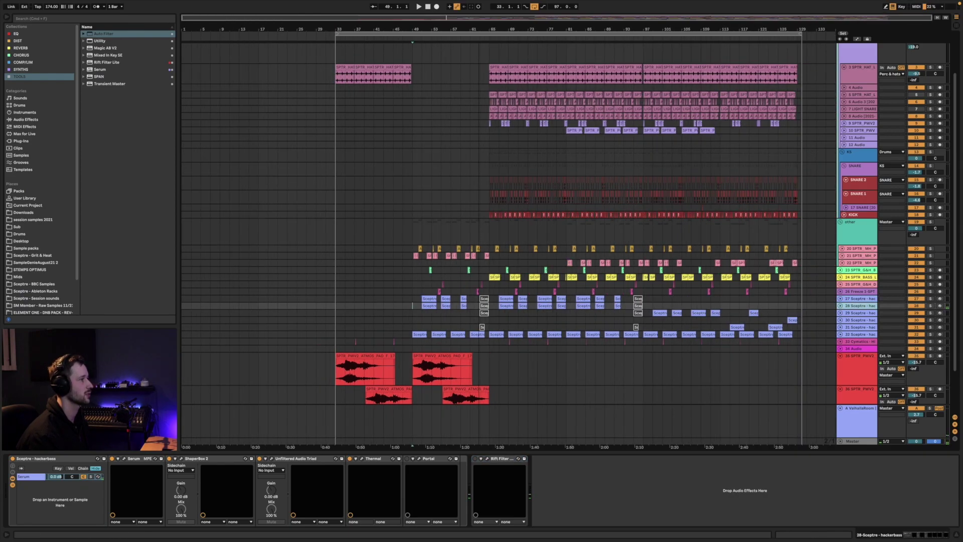
left_click_drag(626, 307, 587, 307)
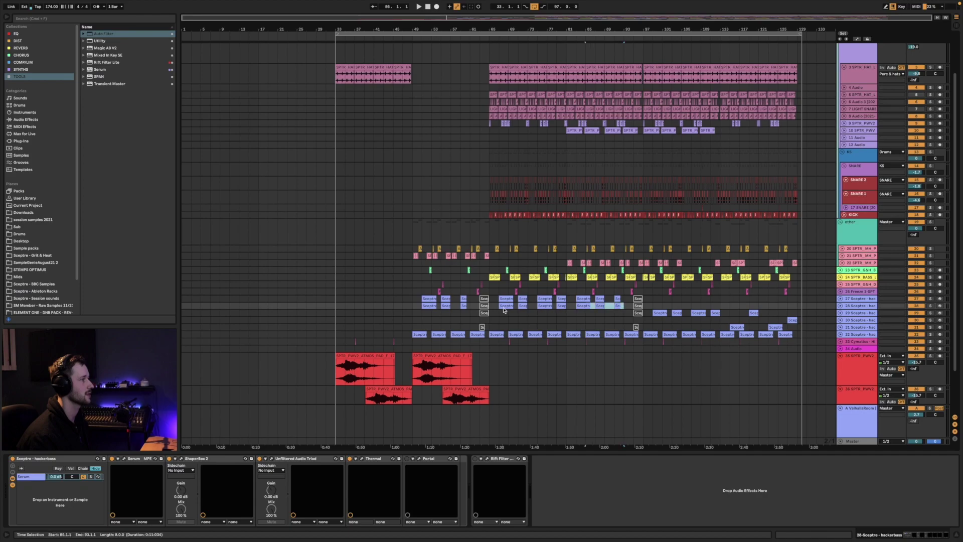
key("Delete")
left_click_drag(470, 301, 417, 299)
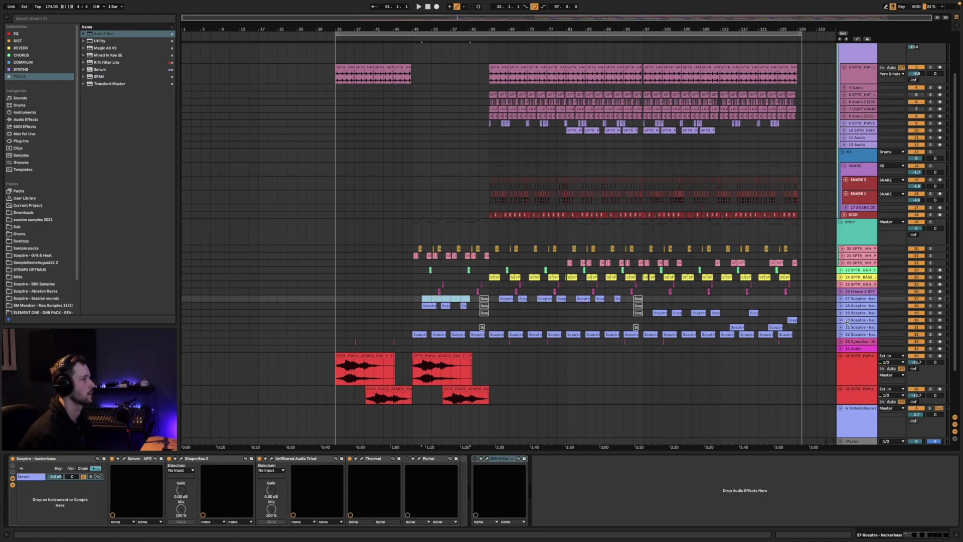
Add a second Rift Filter Lite at the end of the device chain on the duplicated hackerbass track 28.
left_click(856, 304)
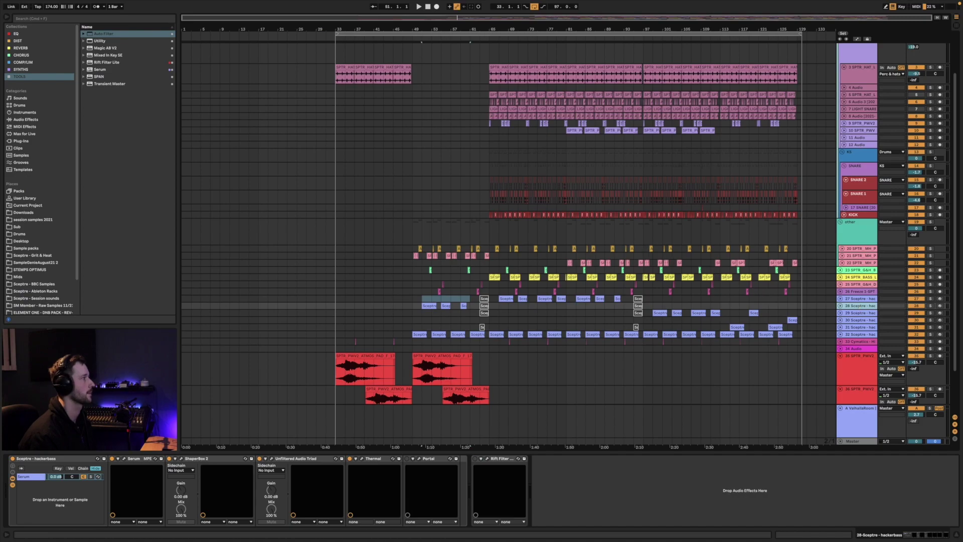
key("plus")
key("plus")
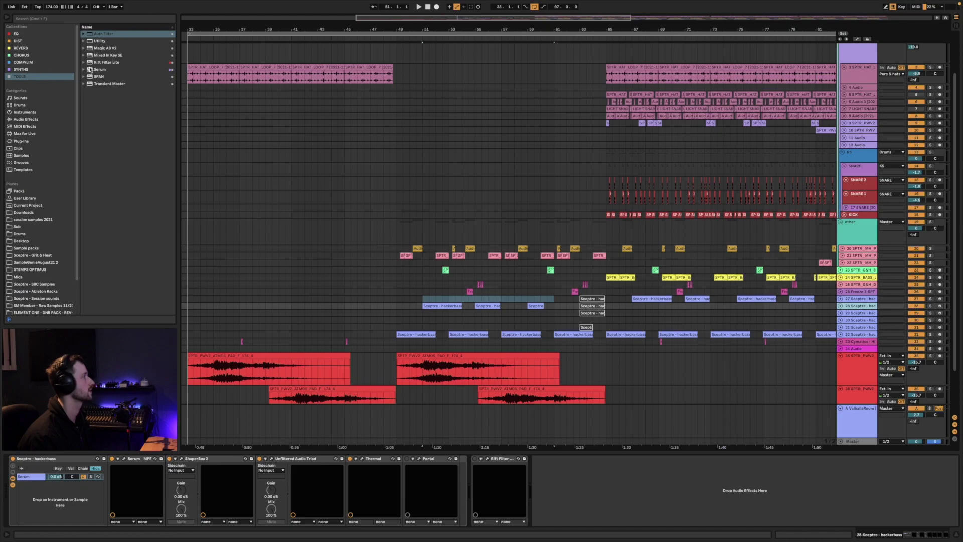
left_click(125, 63)
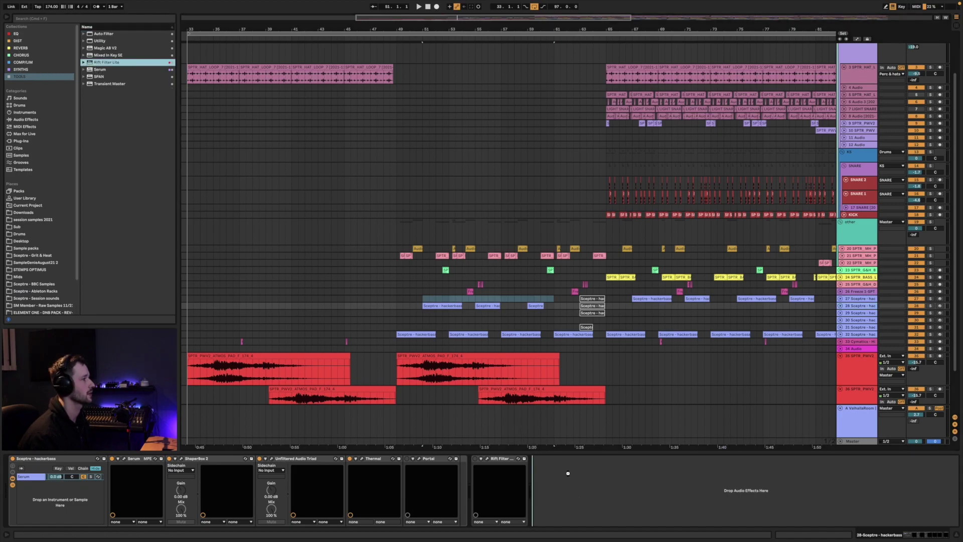
left_click_drag(549, 478, 550, 479)
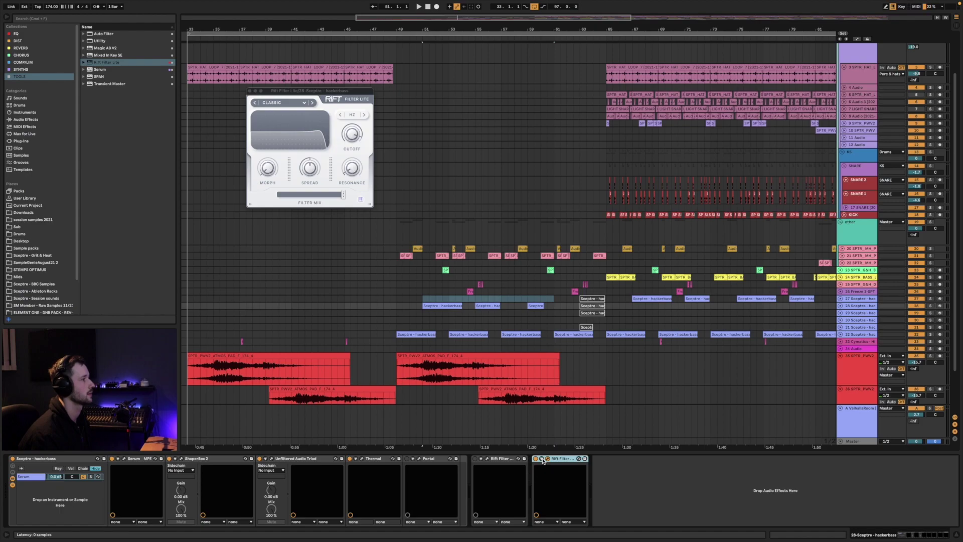
left_click(862, 299)
left_click(862, 306)
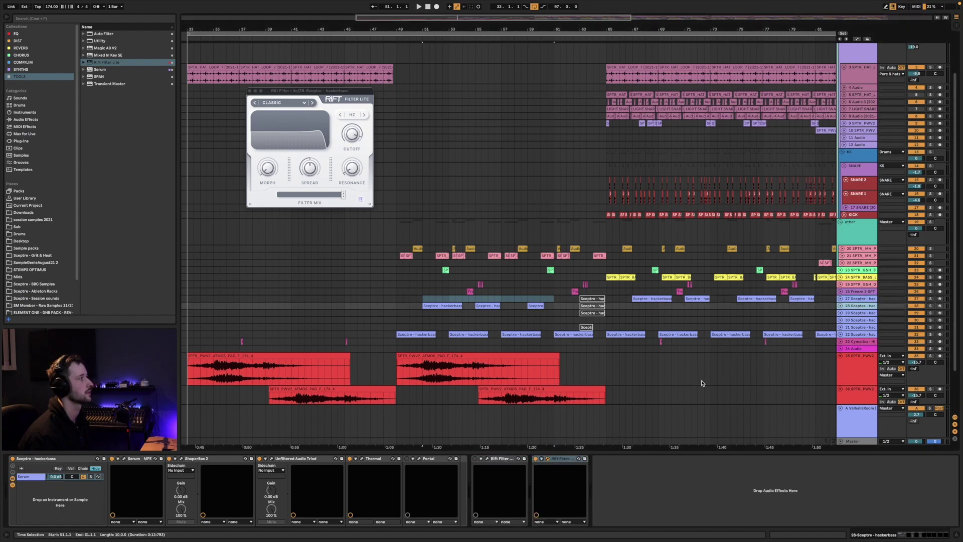
Morph the new Rift Filter Lite into a high-pass, lower its cutoff and set resonance to 0% while playing the intro.
left_click_drag(263, 168, 265, 132)
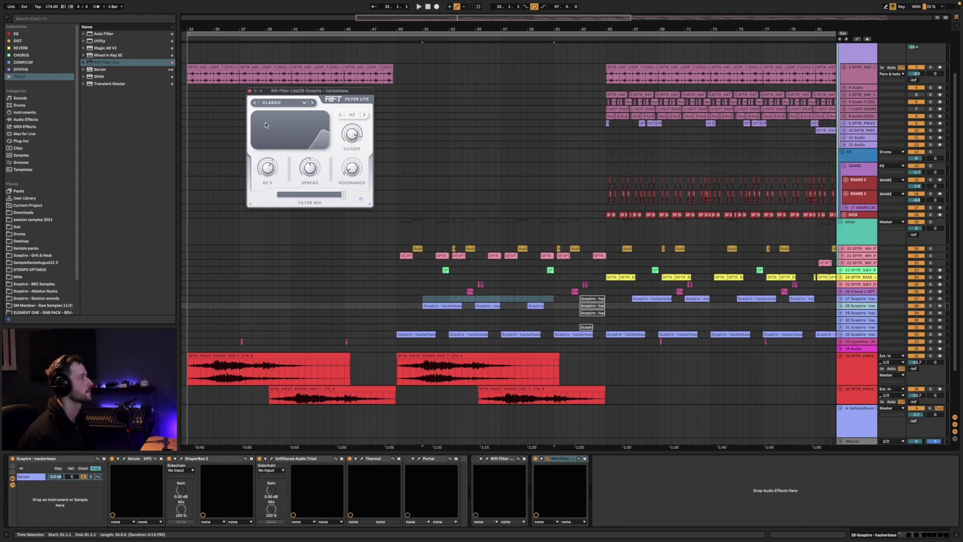
key("space")
left_click_drag(353, 150, 353, 163)
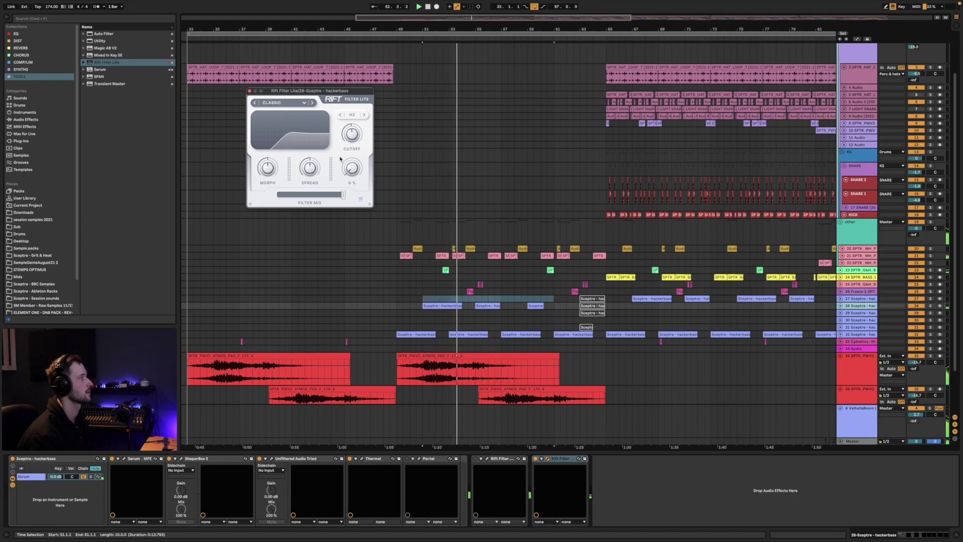
Inspect the atmos pad clip starting at bar 49 and play the intro from bar 47.
left_click(465, 355)
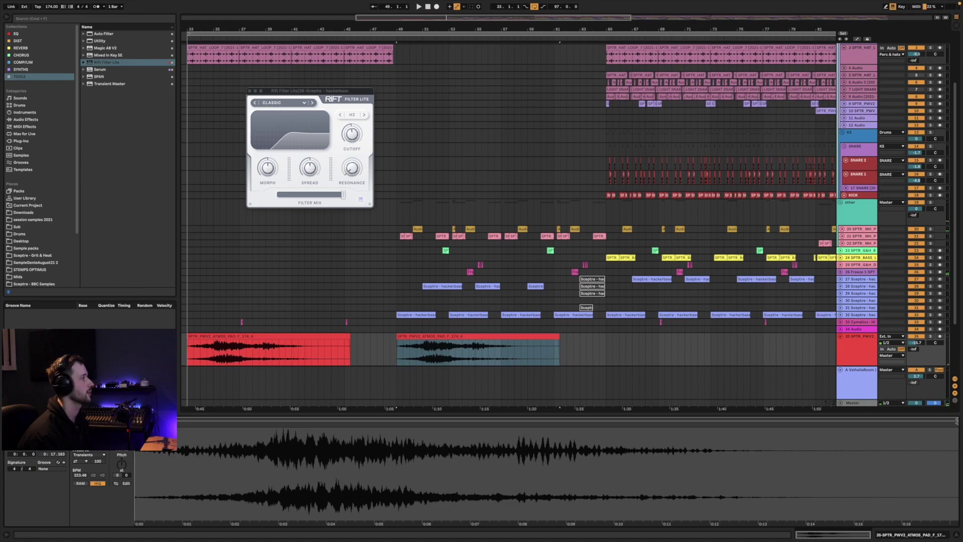
left_click_drag(121, 434, 121, 439)
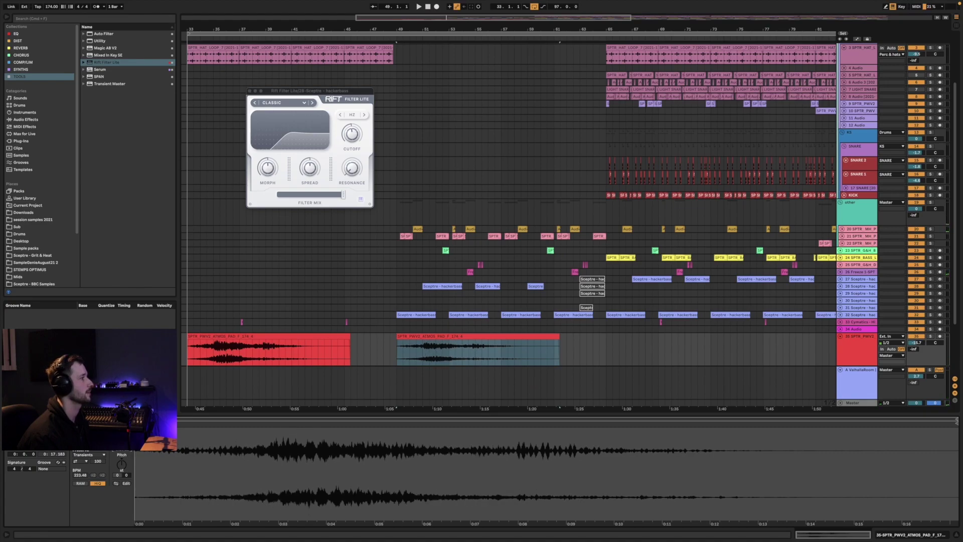
left_click(377, 286)
key("space")
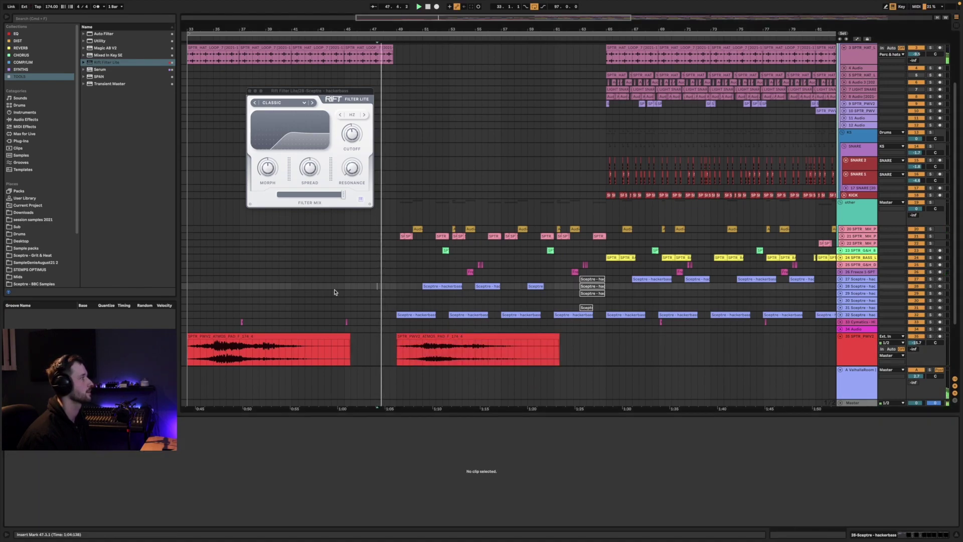
Add ValhallaRoom reverb to hackerbass track 28, set its mix to about 43% and close the plug-in window.
left_click(21, 49)
left_click(102, 63)
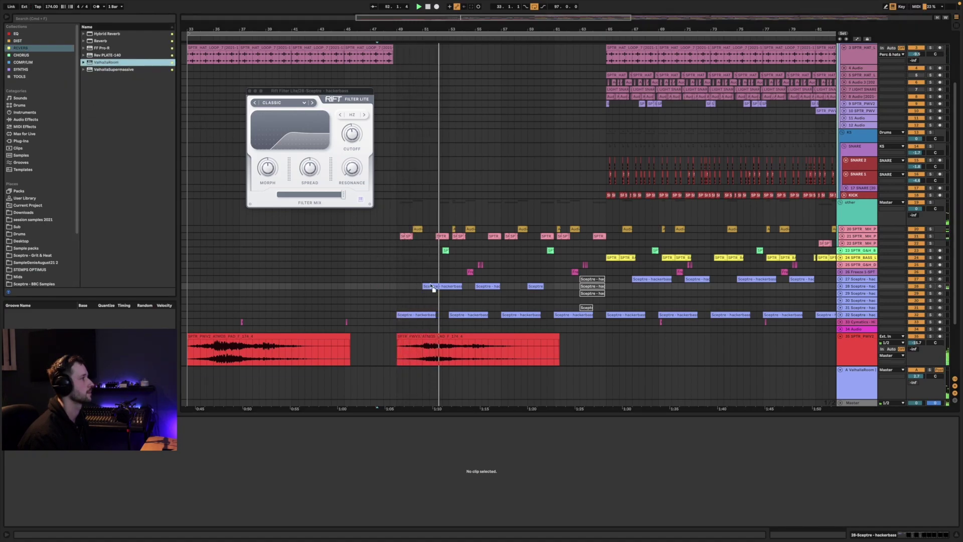
key("Return")
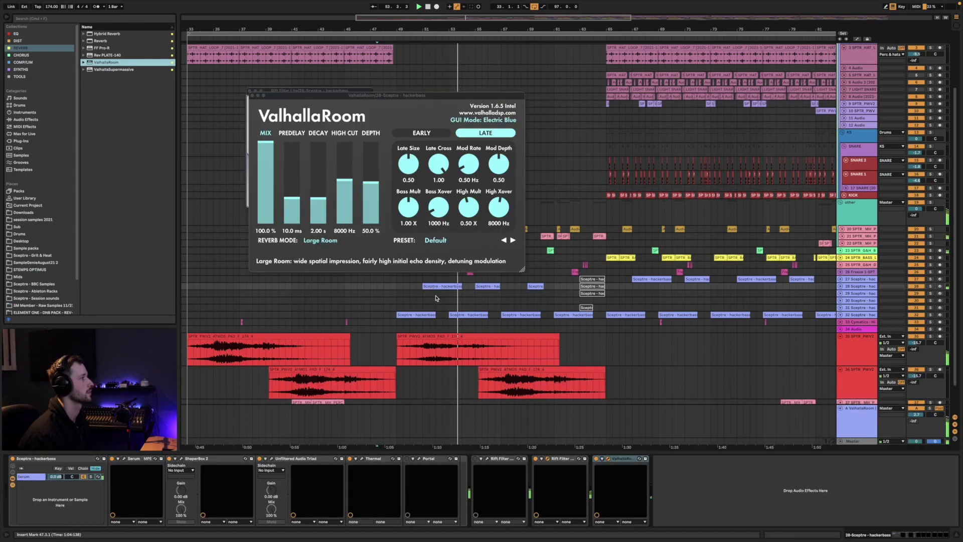
left_click_drag(264, 150, 265, 190)
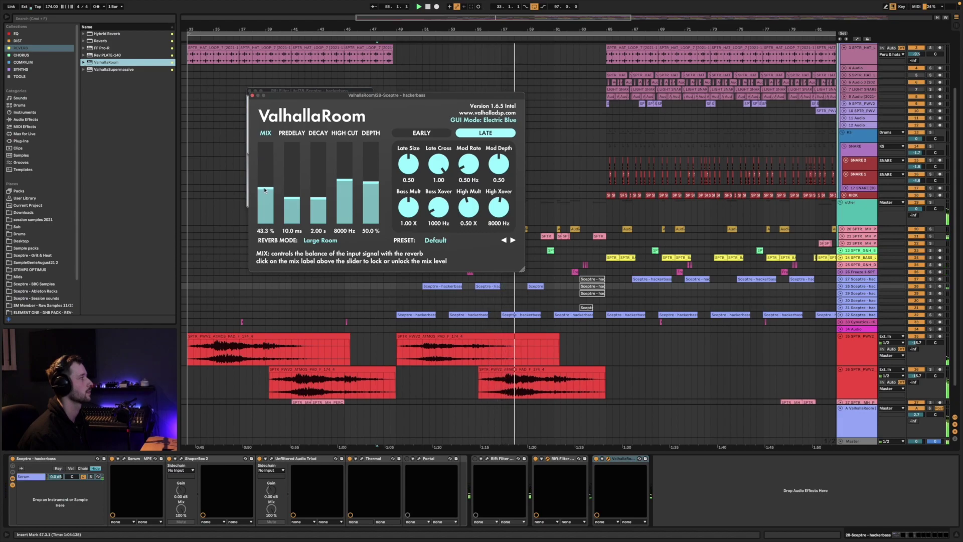
left_click(252, 96)
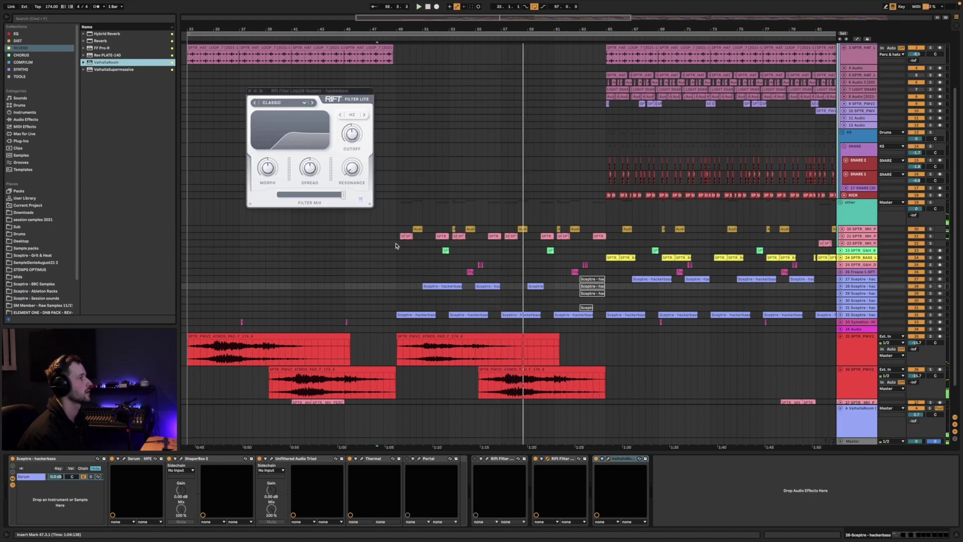
On hackerbass track 28, delete the clip at bar 55 and duplicate bars 49 to 57 into bars 57 to 65.
left_click(493, 287)
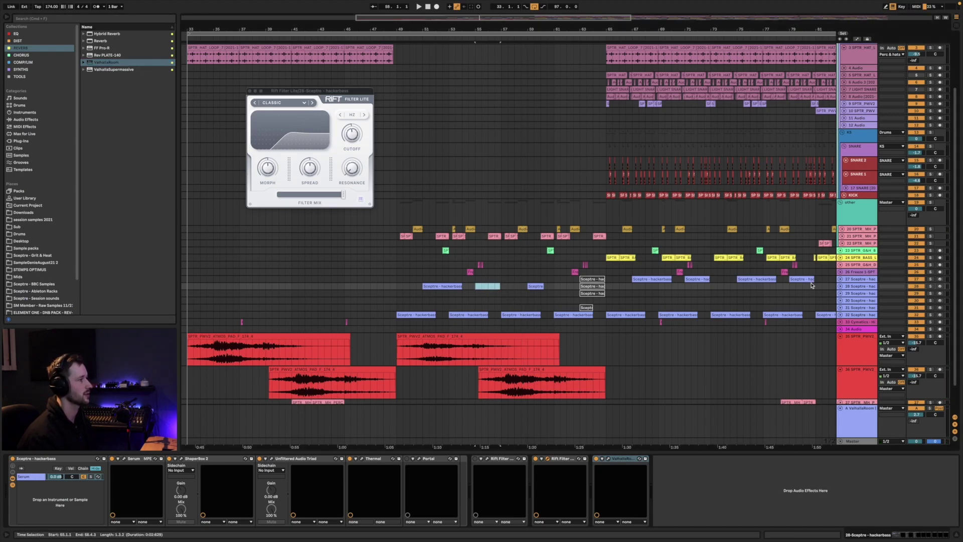
left_click(840, 287)
left_click_drag(501, 306, 397, 311)
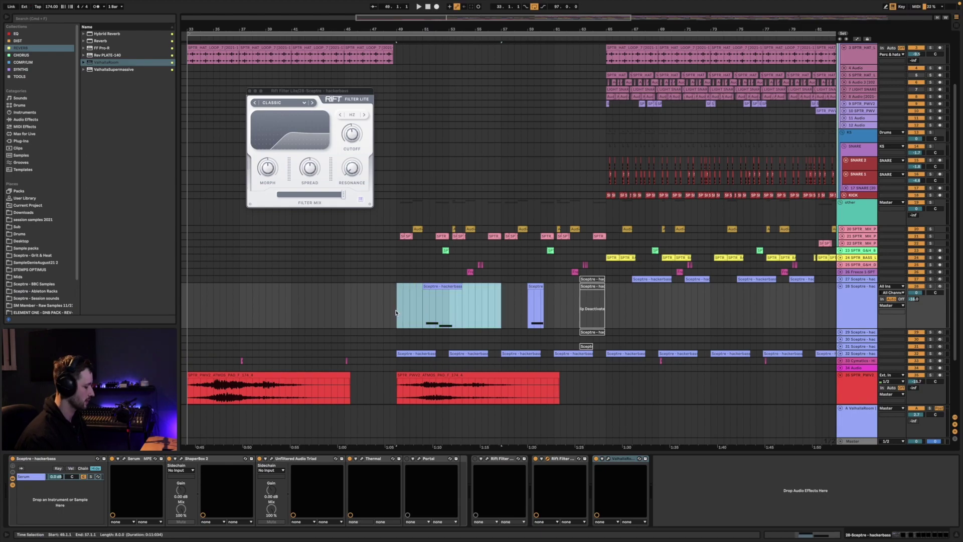
key("super+d")
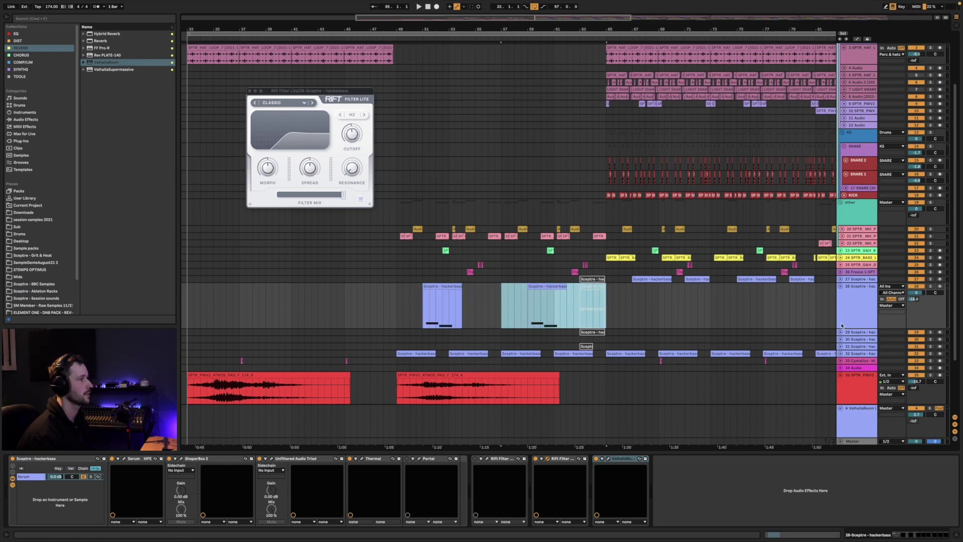
Play the intro from bar 48 and delete hackerbass track 32.
left_click(390, 236)
key("space")
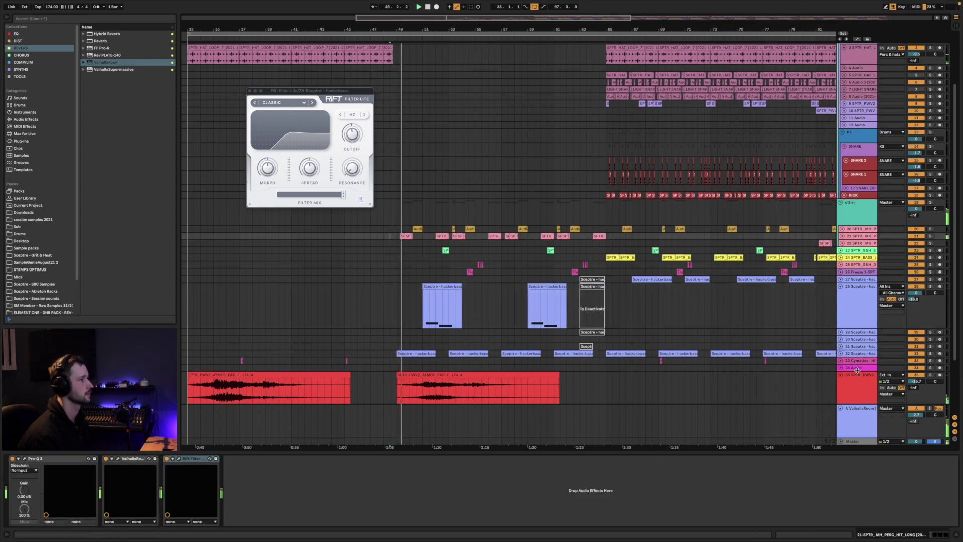
left_click(851, 353)
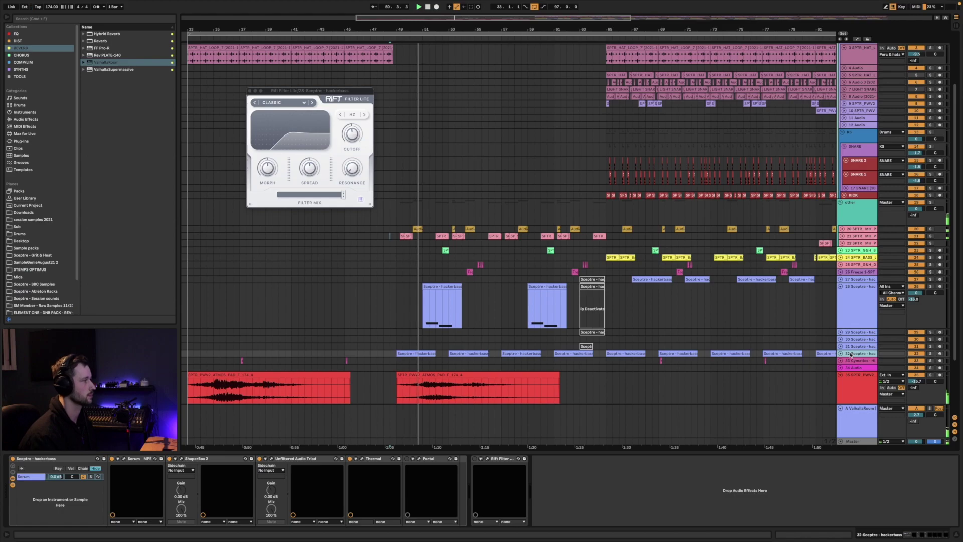
key("Delete")
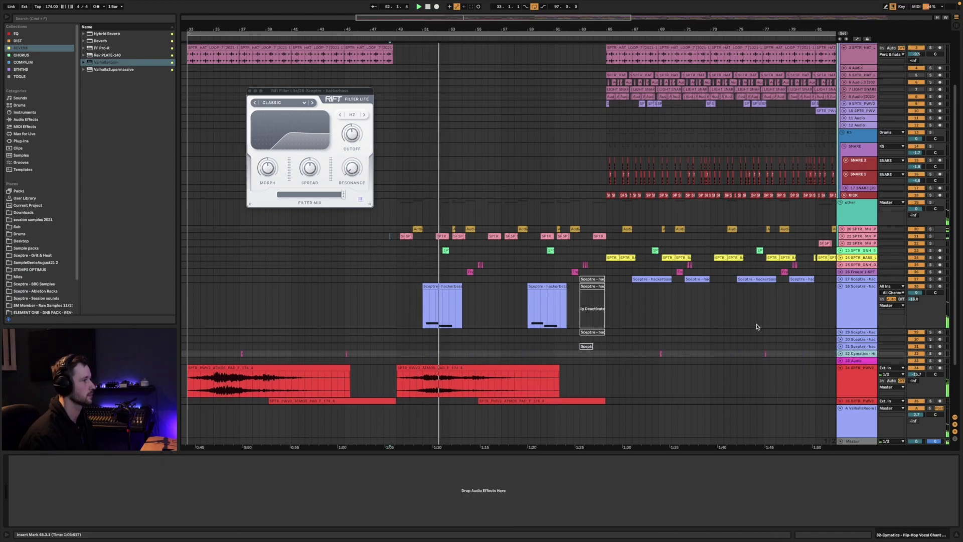
Duplicate the green SPTR_G&H_BASS_23 track and clear the clips between bars 49 and 127 from the upper track 23.
scroll(425, 339, "up", 3)
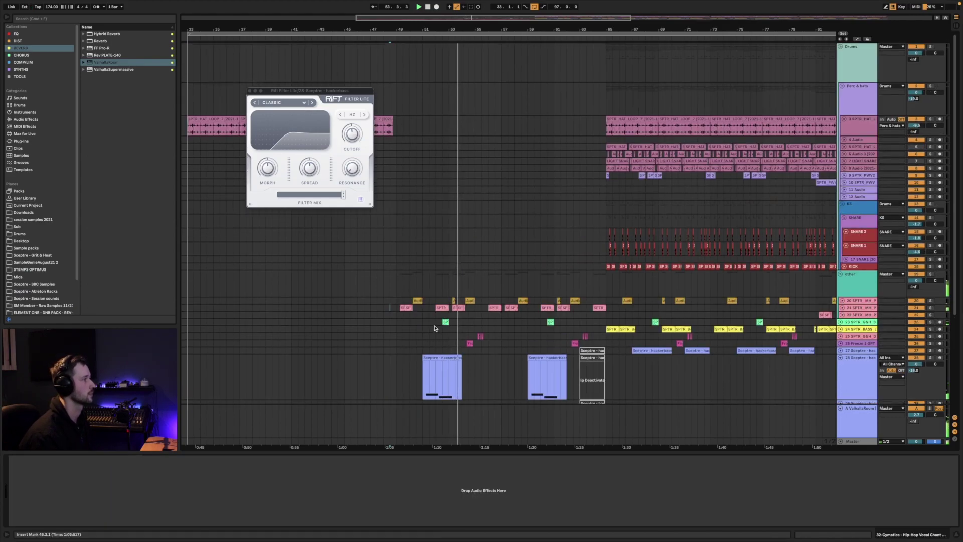
left_click(850, 321)
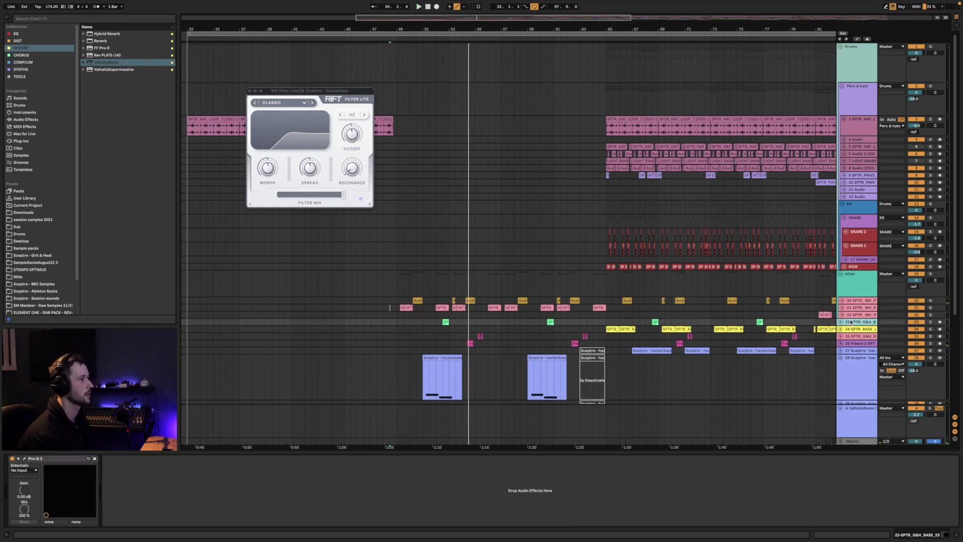
key("super+d")
left_click_drag(462, 30, 436, 30)
left_click_drag(792, 323, 410, 326)
key("super+j")
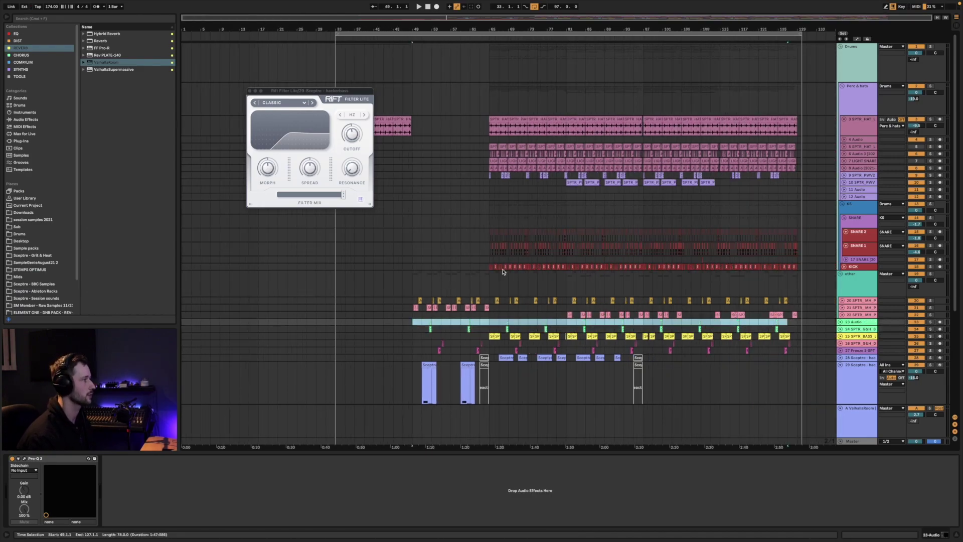
Move the green bass clips in bars 51 to 63 from track 24 up to the emptied track 23.
left_click_drag(477, 329, 422, 329)
key("z")
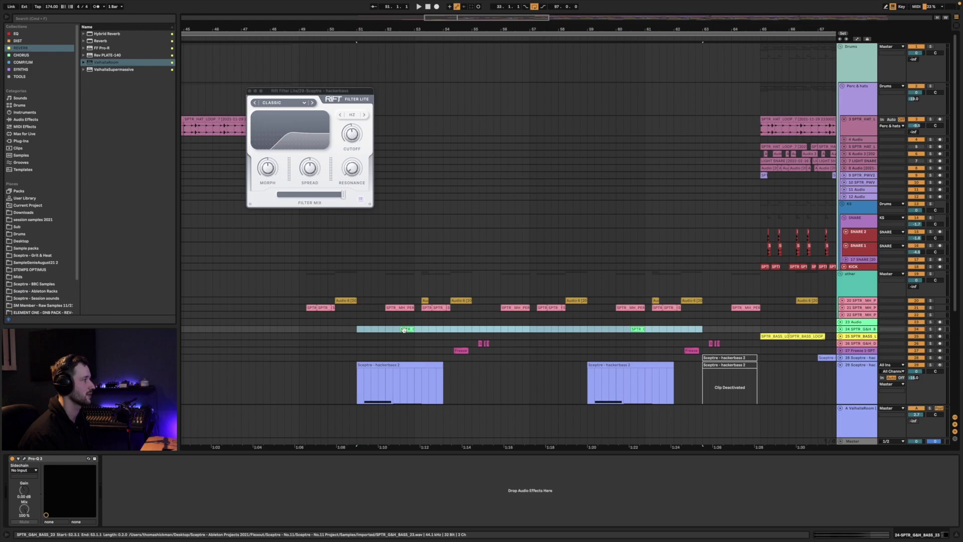
left_click_drag(407, 330, 399, 326)
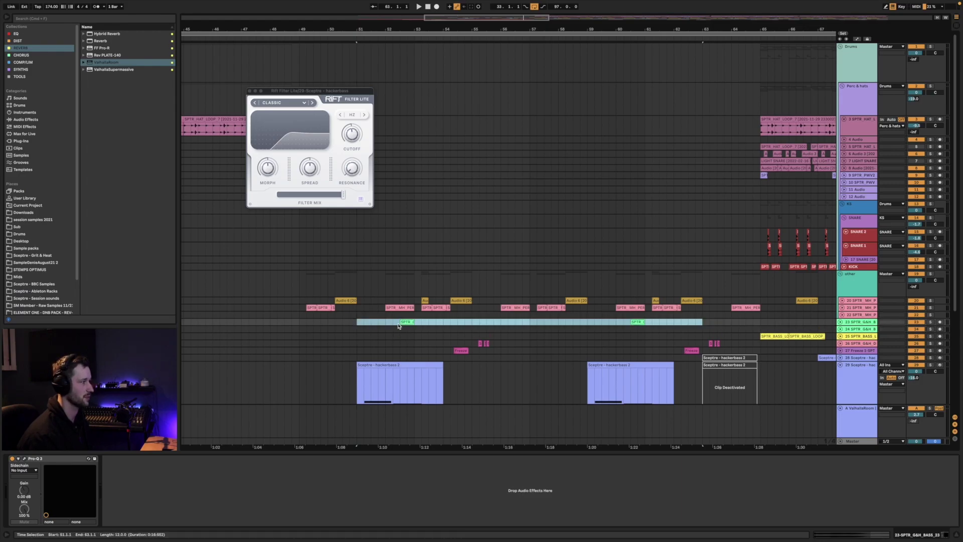
left_click(387, 323)
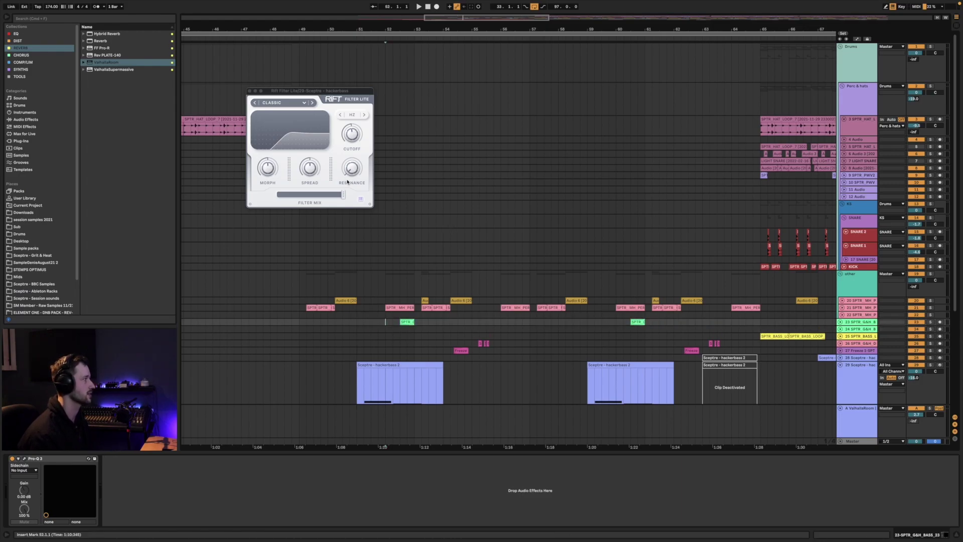
Close the filter window, add ValhallaRoom to bass track 23 with 44% mix and 19.51 s decay, and play from bar 52.
left_click(249, 92)
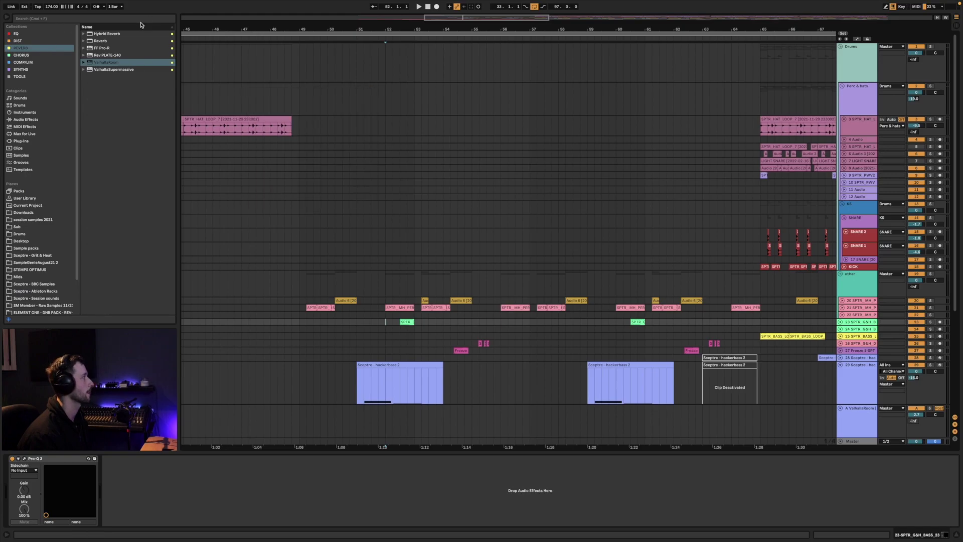
left_click(93, 42)
left_click_drag(101, 63, 106, 69)
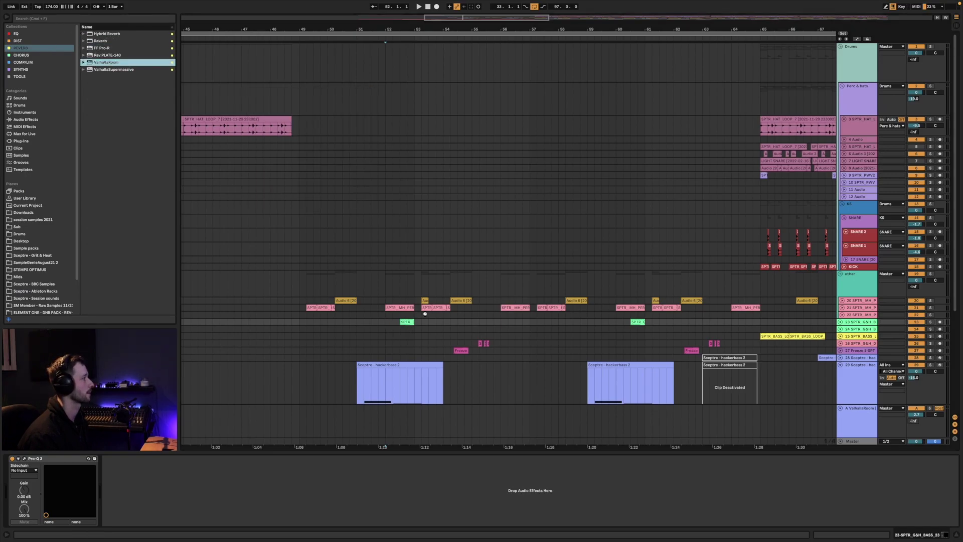
left_click_drag(425, 312, 419, 317)
left_click_drag(271, 175, 328, 180)
key("space")
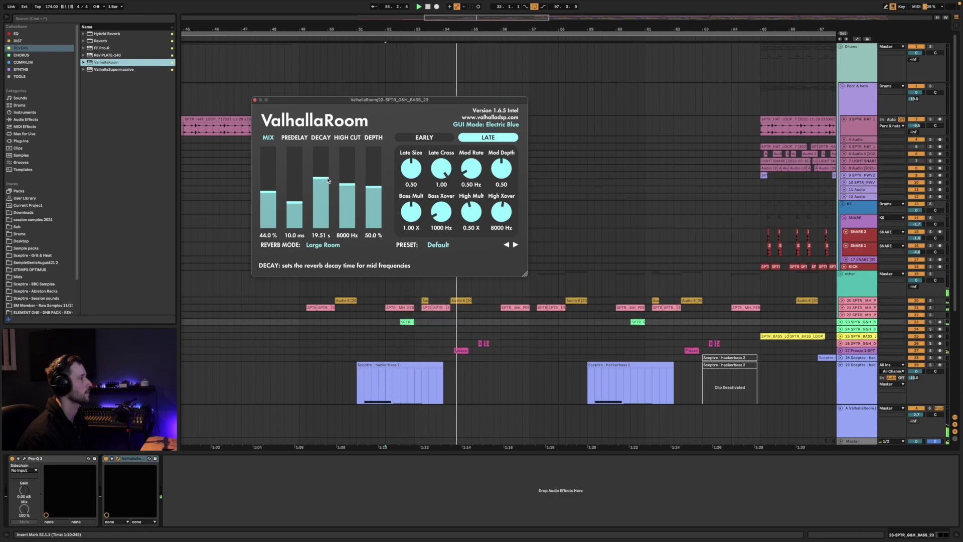
Copy the green bass clip from bar 52 to halfway through bar 48 and play from bar 48.
left_click(403, 321)
left_click_drag(407, 322, 367, 326)
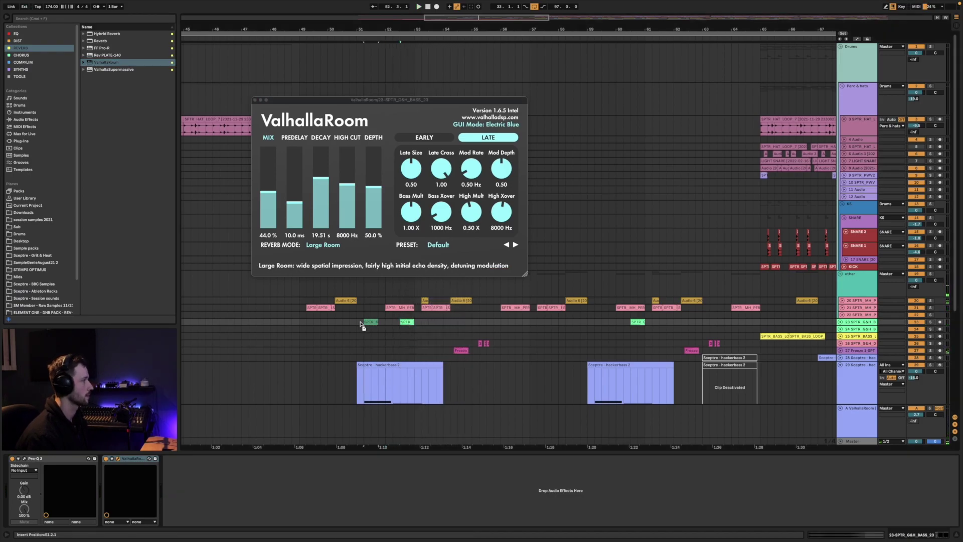
left_click_drag(297, 323, 289, 322)
key("space")
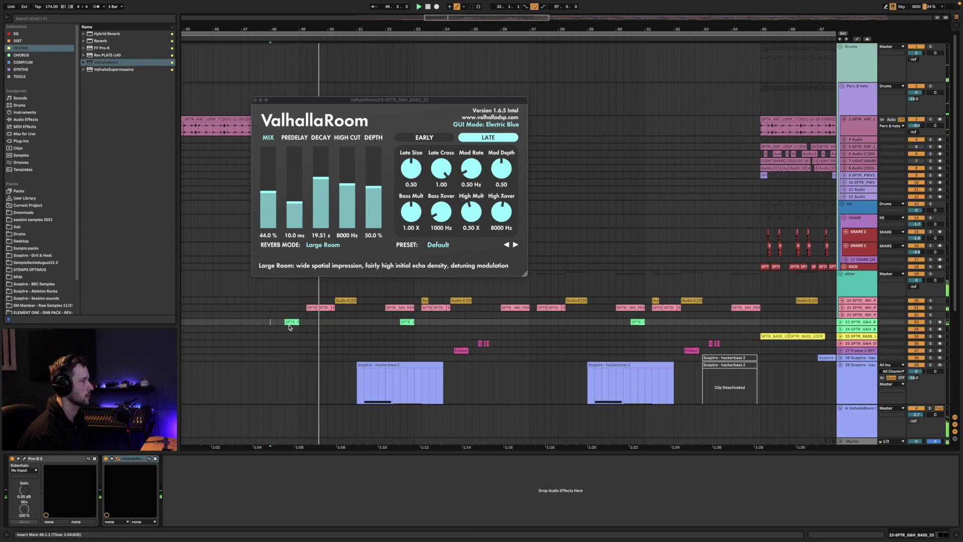
Open the Rift Filter Lite effect on percussion track 21 and stop playback.
left_click(860, 307)
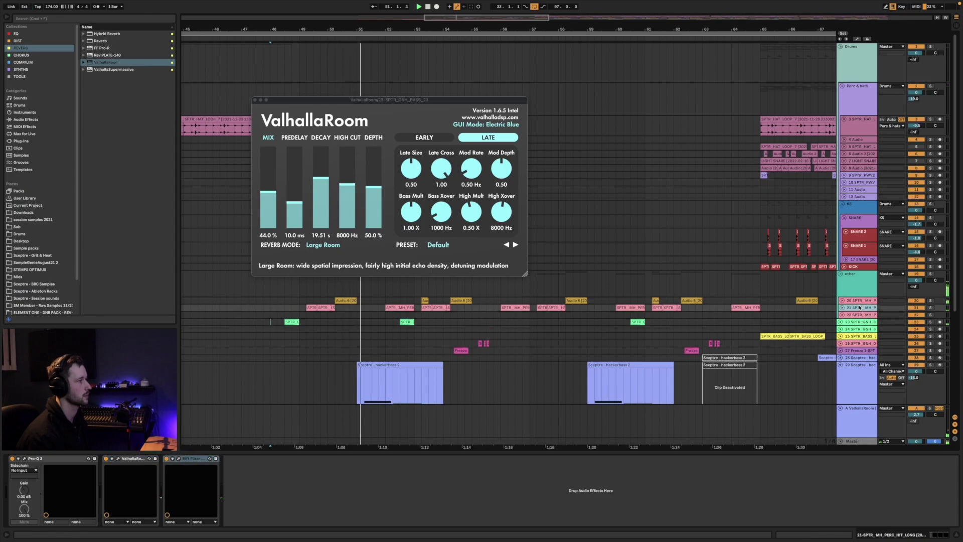
left_click(174, 458)
mouse_move(538, 29)
left_mouse_down()
mouse_move(538, 9)
mouse_move(534, 25)
mouse_move(543, 26)
left_mouse_up()
key("space")
Delete the SPTR_G&H_DRUMS clips at bars 55 and 63 on track 26 and close the ValhallaRoom window.
left_click_drag(440, 344, 417, 344)
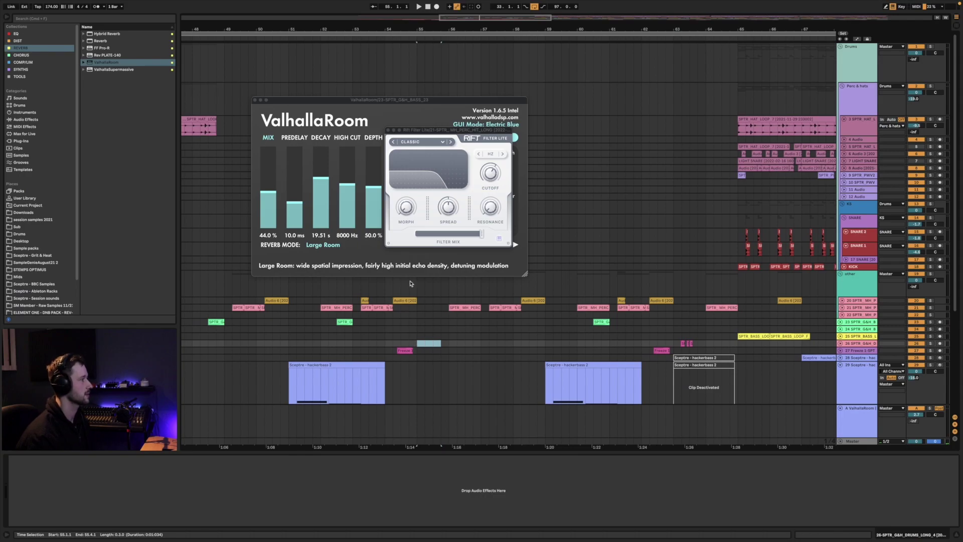
left_click(208, 307)
key("space")
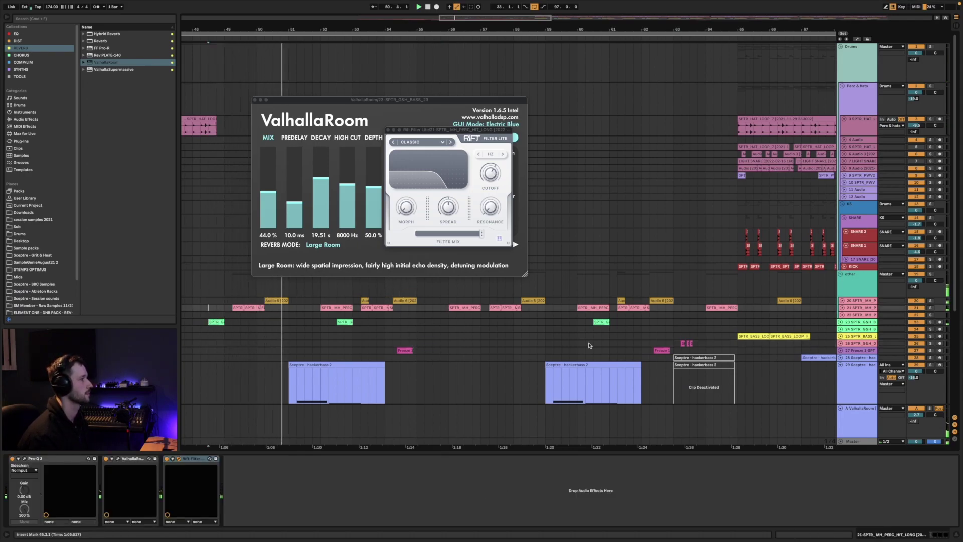
left_click_drag(696, 343, 681, 344)
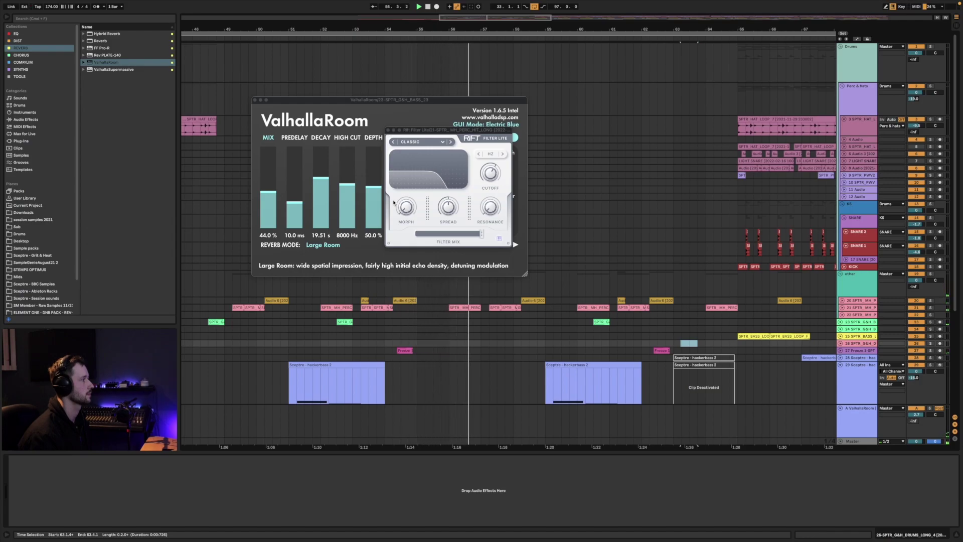
left_click(255, 101)
Copy the percussion hits between bars 93 and 97 on tracks 38 and 39 to bar 55.
scroll(555, 224, "down", 5)
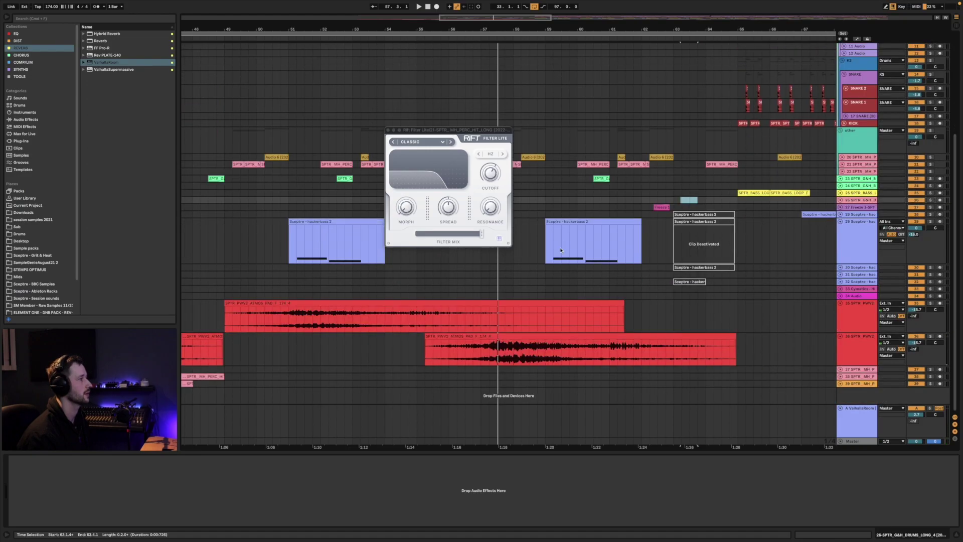
left_click_drag(497, 29, 497, 10)
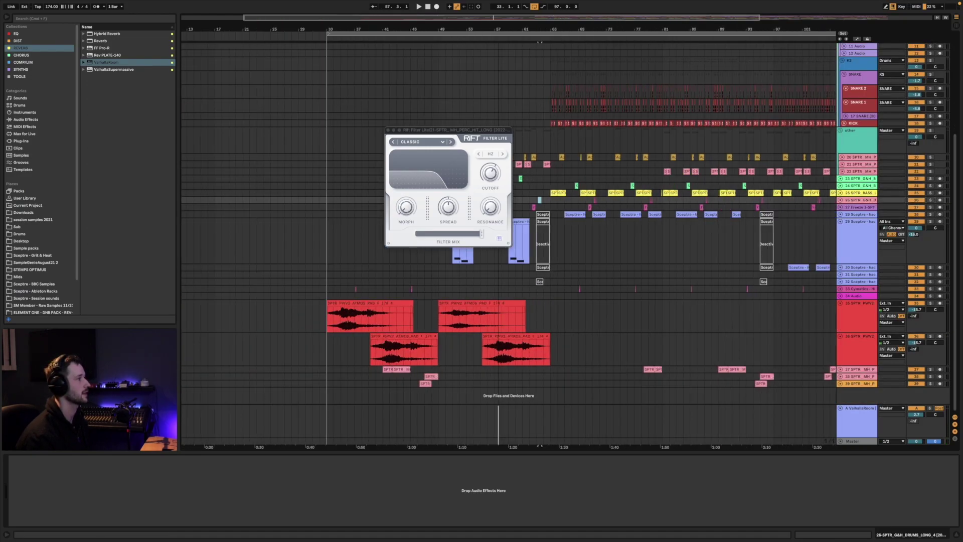
left_click(864, 383)
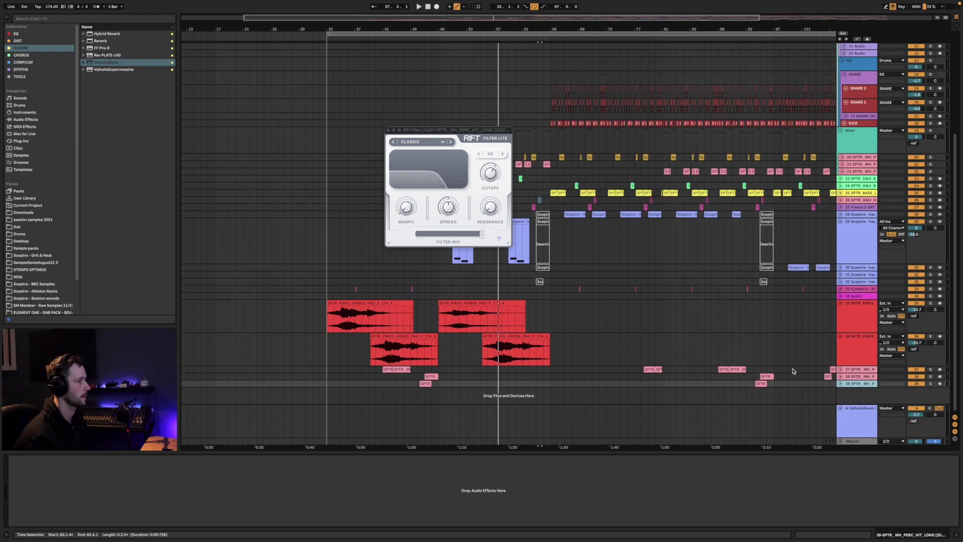
left_click_drag(774, 385, 749, 377)
left_click(760, 384)
left_click_drag(760, 385, 493, 383)
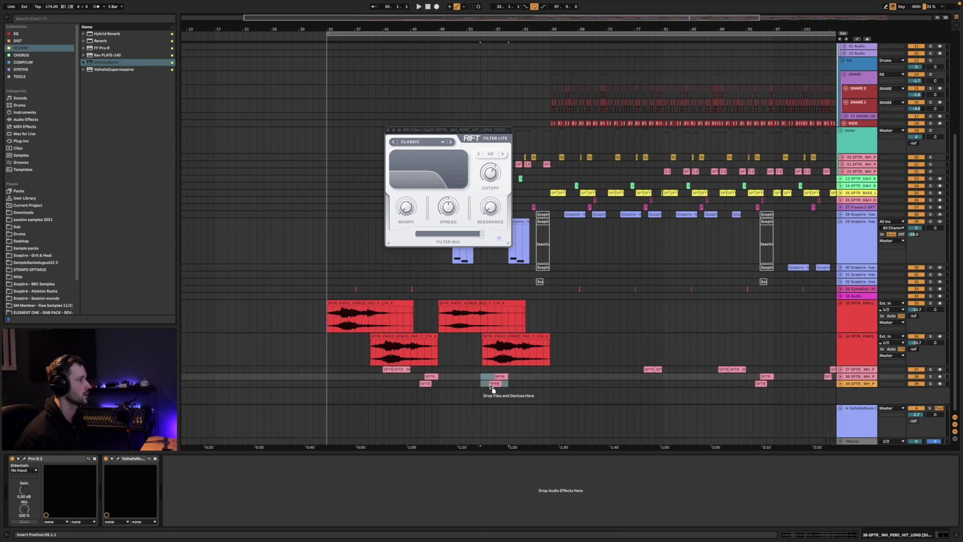
Move the copied clip on track 38 to bar 56 and audition different sections of its long recording.
double_click(490, 378)
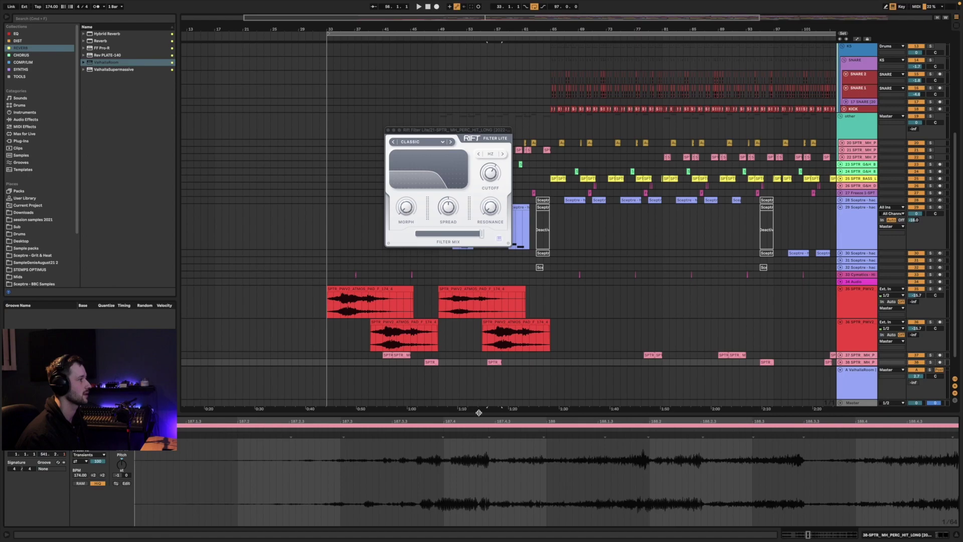
left_click_drag(478, 419, 474, 425)
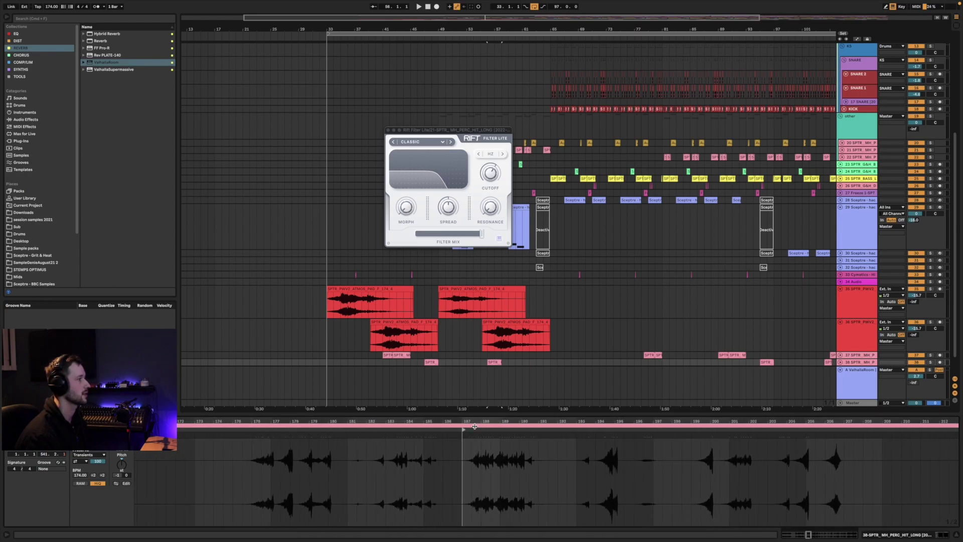
left_click(484, 431)
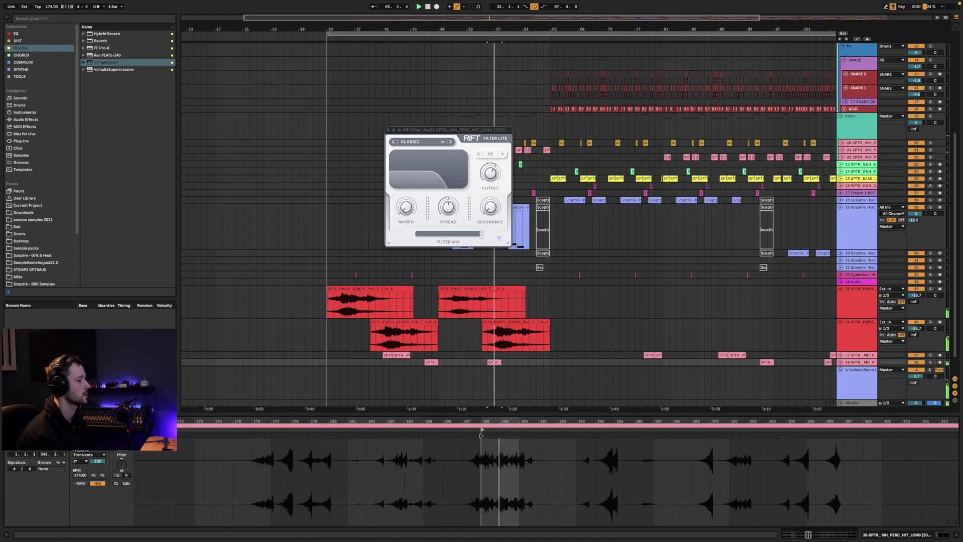
left_click(667, 441)
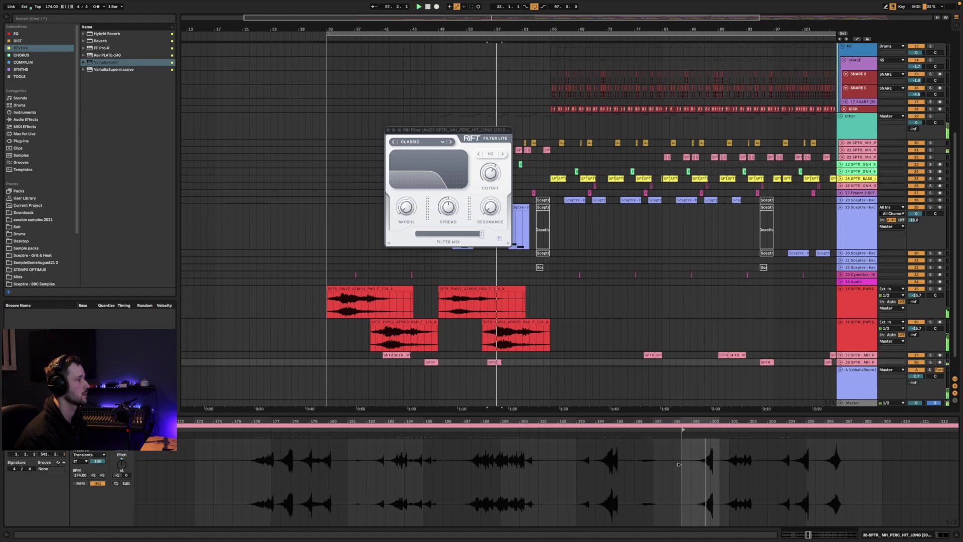
left_click_drag(570, 420, 576, 401)
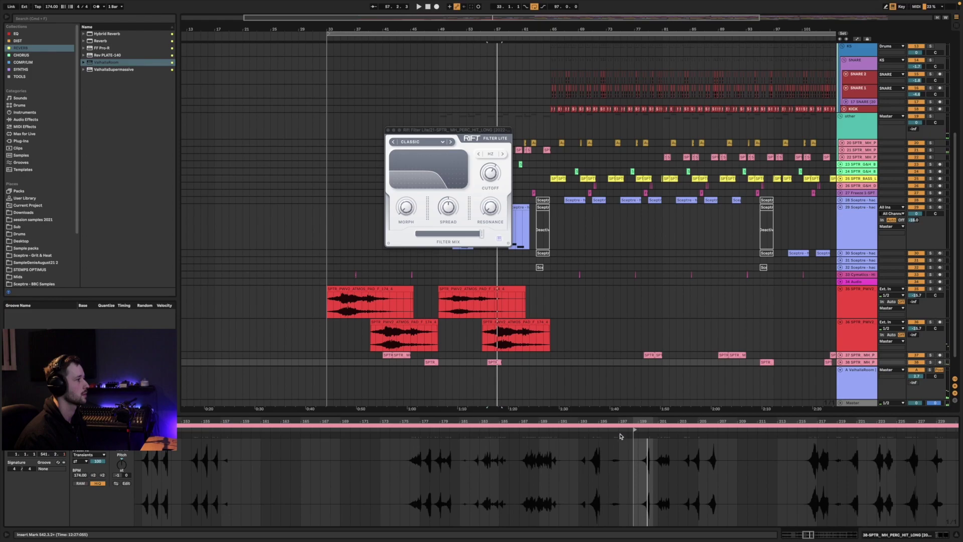
left_click(812, 453)
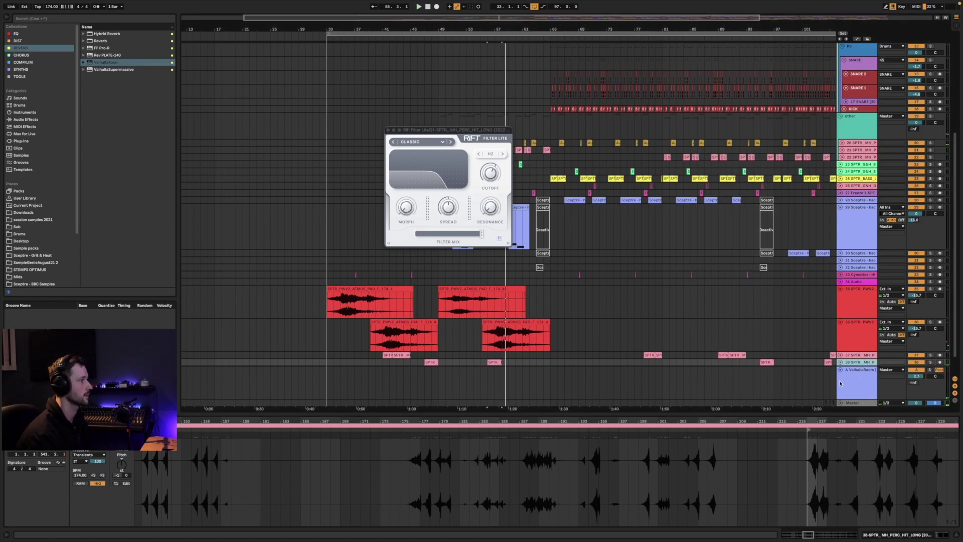
Insert an audio track below track 38, move the bar 56 percussion clip onto it and copy track 38's effects across.
key("super+t")
left_click_drag(495, 329, 495, 340)
left_click(860, 330)
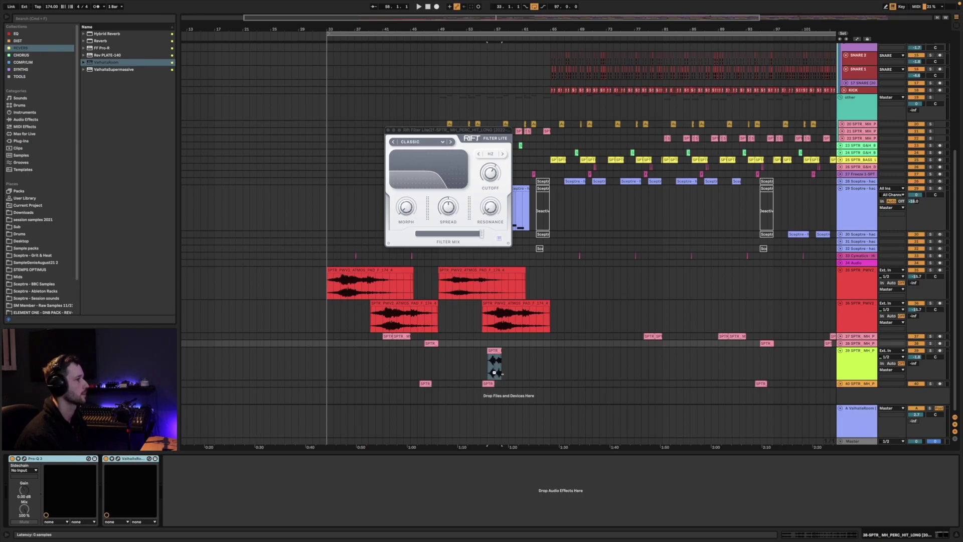
Play from bar 56 and lower the new track 39's volume to about -19 dB.
left_click(494, 374)
key("space")
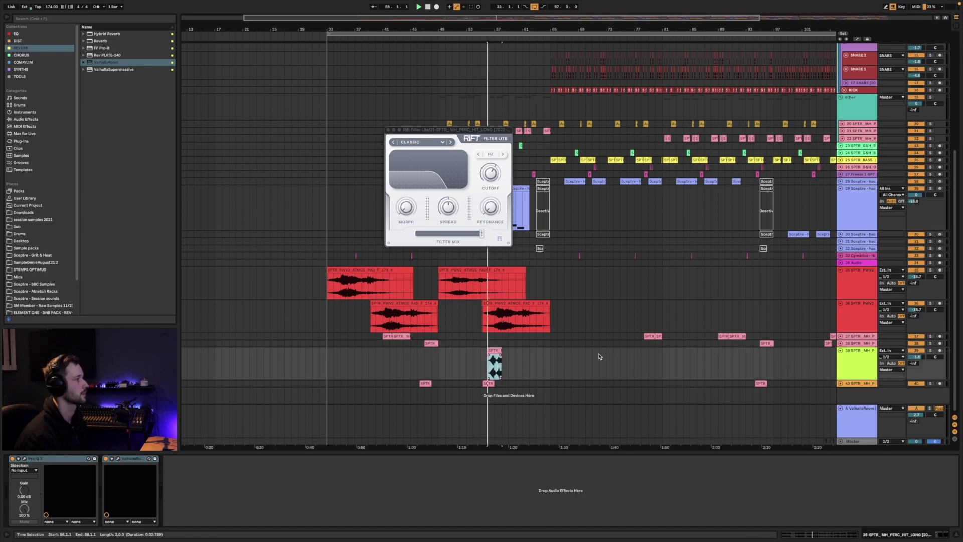
mouse_move(916, 356)
left_mouse_down()
mouse_move(916, 371)
mouse_move(916, 359)
left_mouse_up()
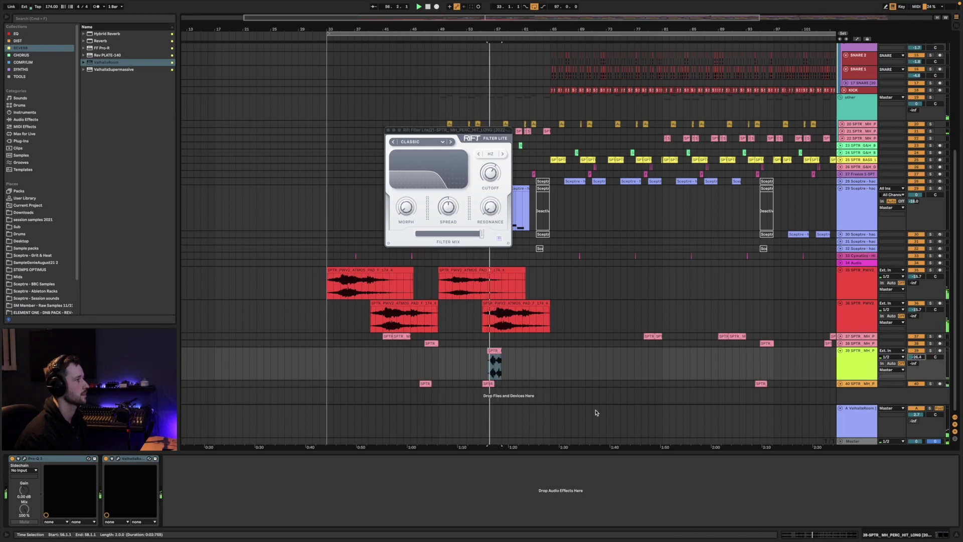
Delete the leftover percussion clip near bar 56 on track 40 and set the playback position to bar 56.
left_click(489, 383)
key("Delete")
left_click(492, 372)
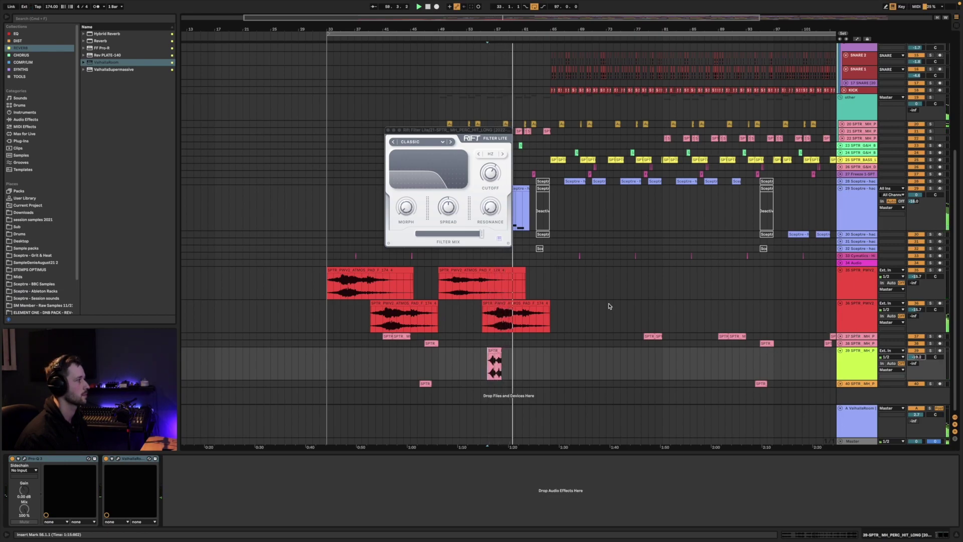
Close the Rift Filter Lite window, copy the bar 95 percussion clip on track 38 to bar 63 and play it.
left_click(856, 363)
left_click_drag(434, 30, 434, 15)
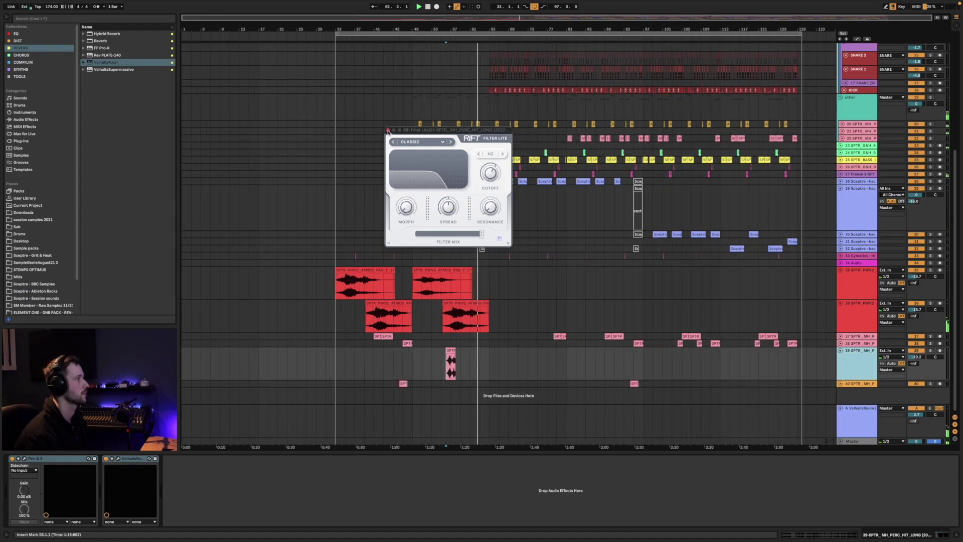
left_click(387, 130)
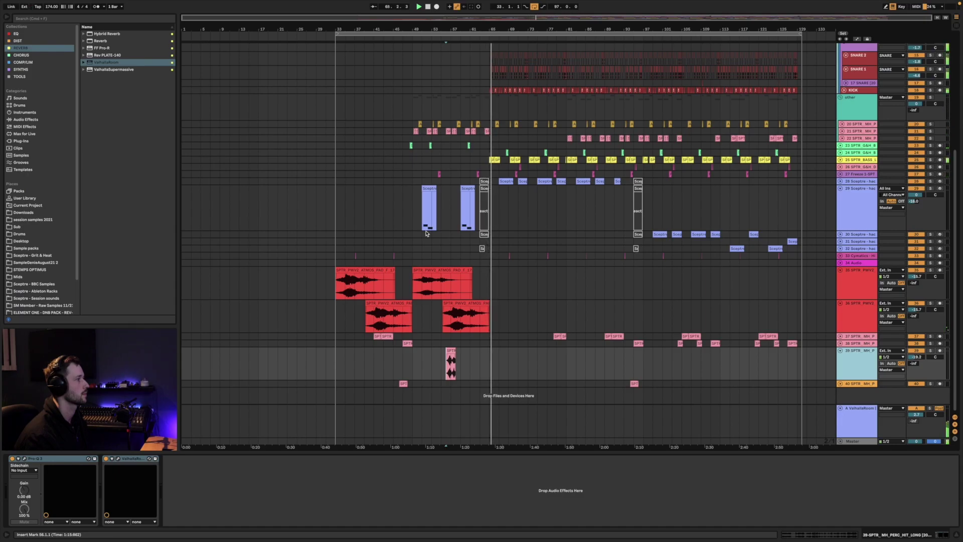
key("space")
left_click_drag(639, 343, 485, 345)
key("space")
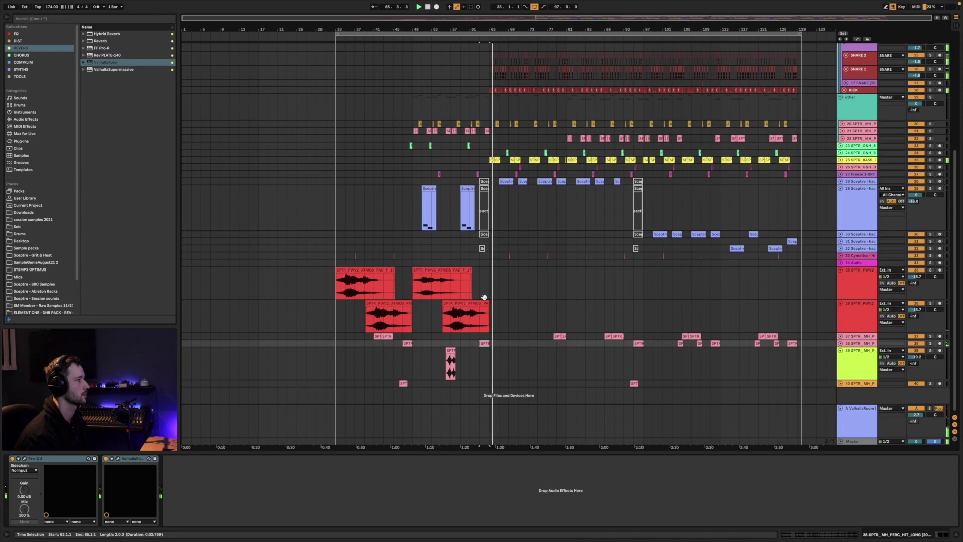
Duplicate bars 55 to 65 of track 38, move the resulting percussion clip to bar 71 and play from bar 69.
scroll(443, 272, "up", 2)
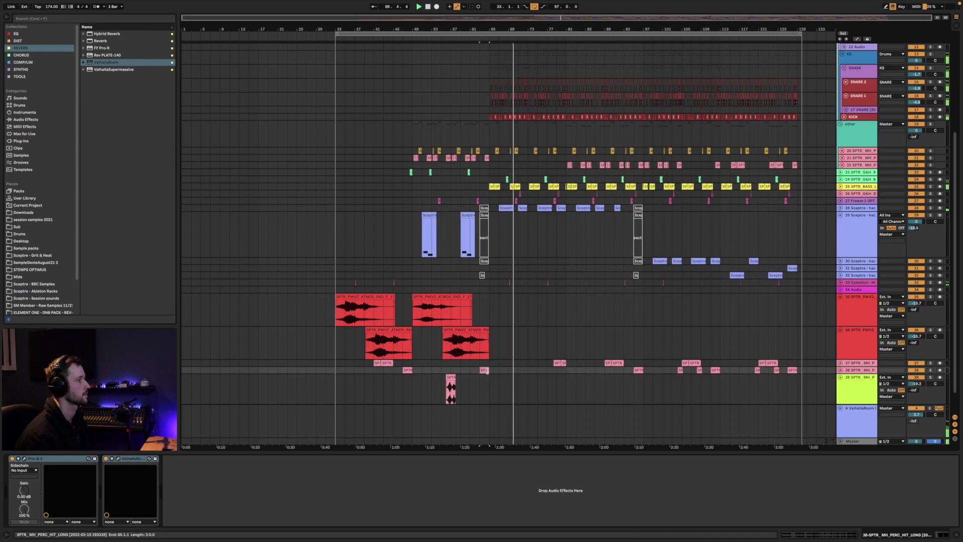
left_click_drag(490, 371, 446, 371)
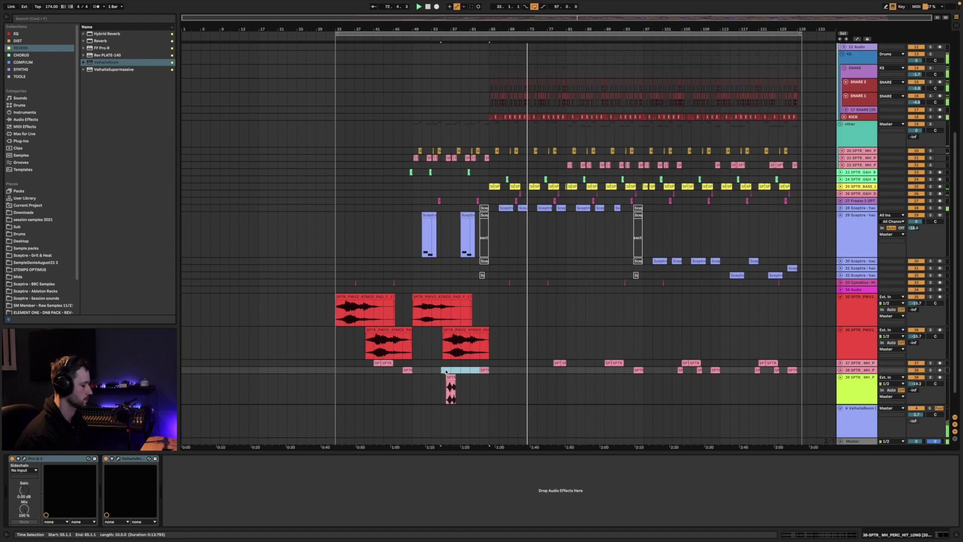
key("super+d")
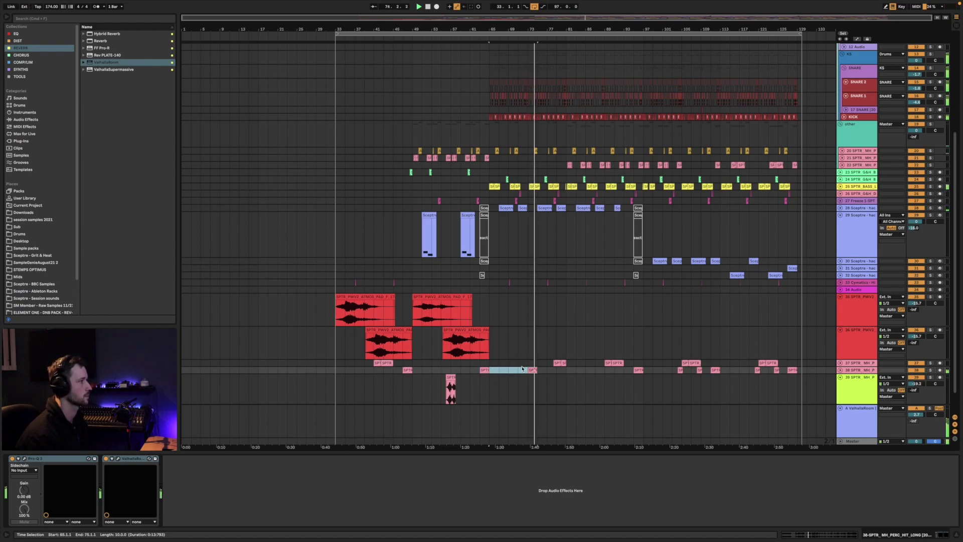
key("space")
left_click_drag(530, 372, 522, 373)
left_click(508, 371)
key("space")
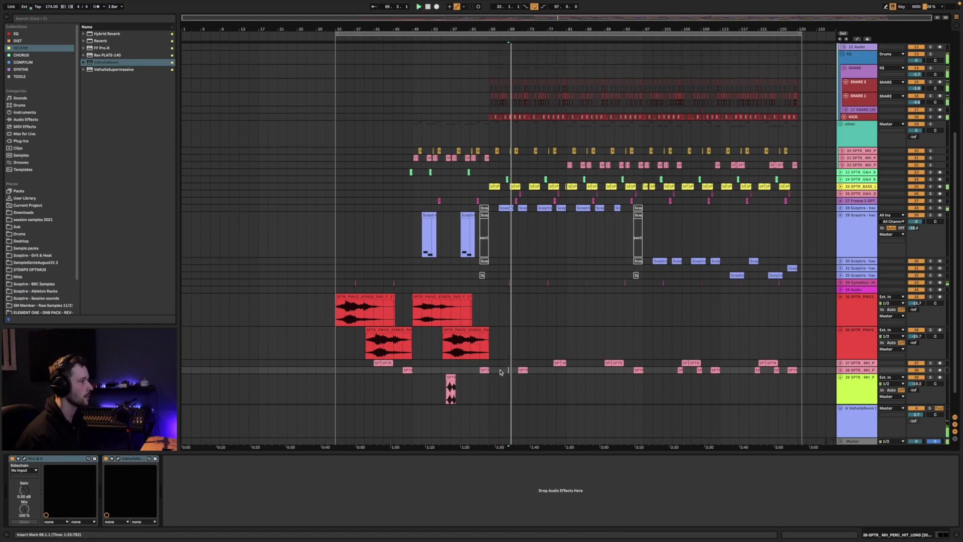
Collapse the two red atmos pad tracks, percussion track 39 and the hackerbass track 29.
scroll(470, 361, "down", 2)
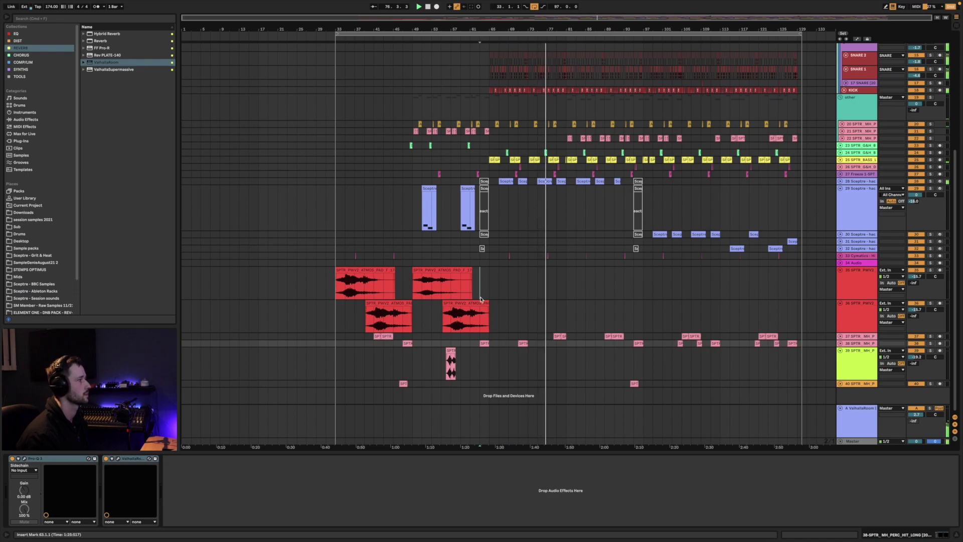
left_click(479, 288)
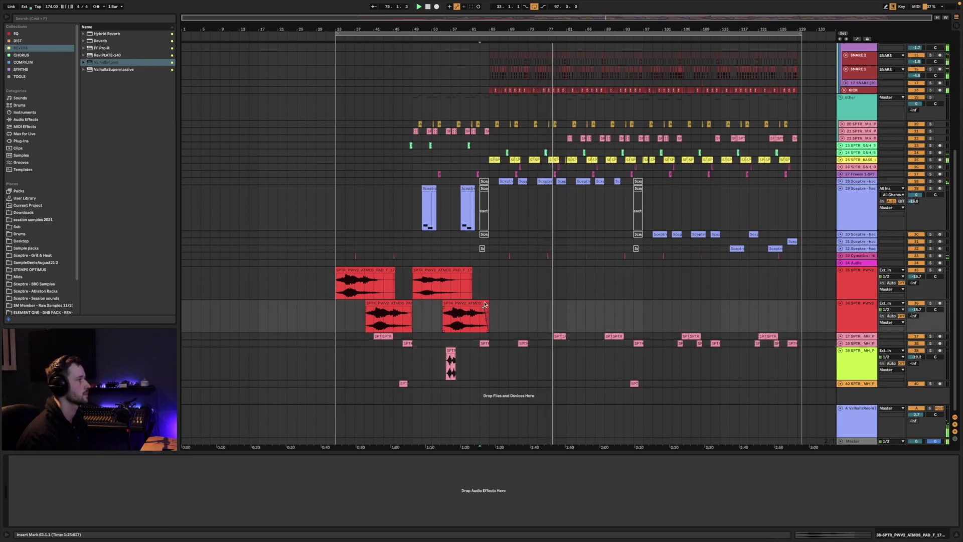
left_click(839, 270)
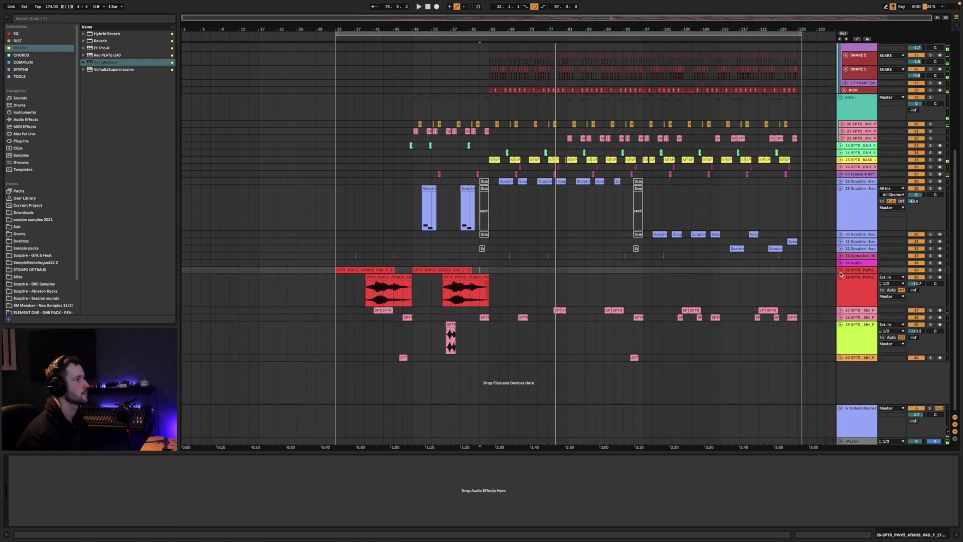
left_click(840, 277)
left_click(840, 299)
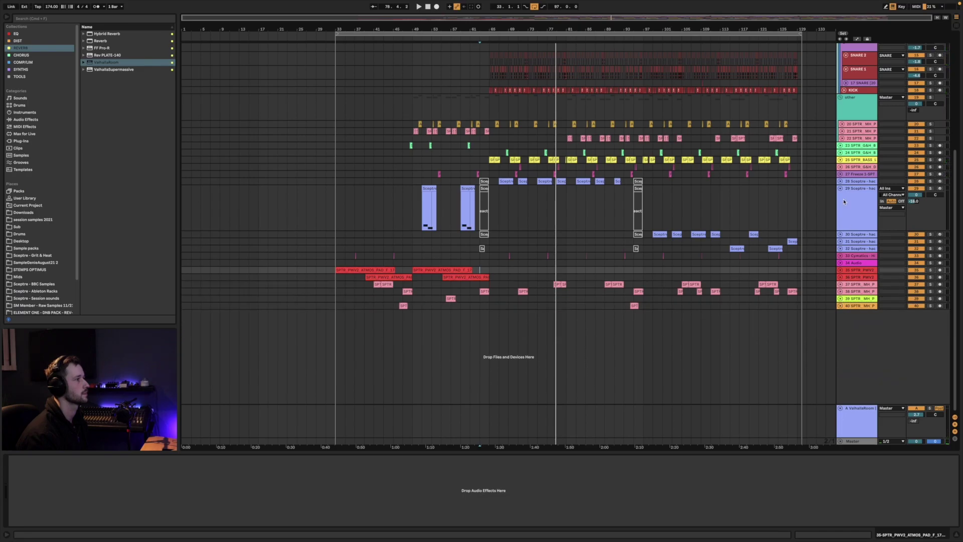
left_click(841, 189)
scroll(562, 311, "up", 5)
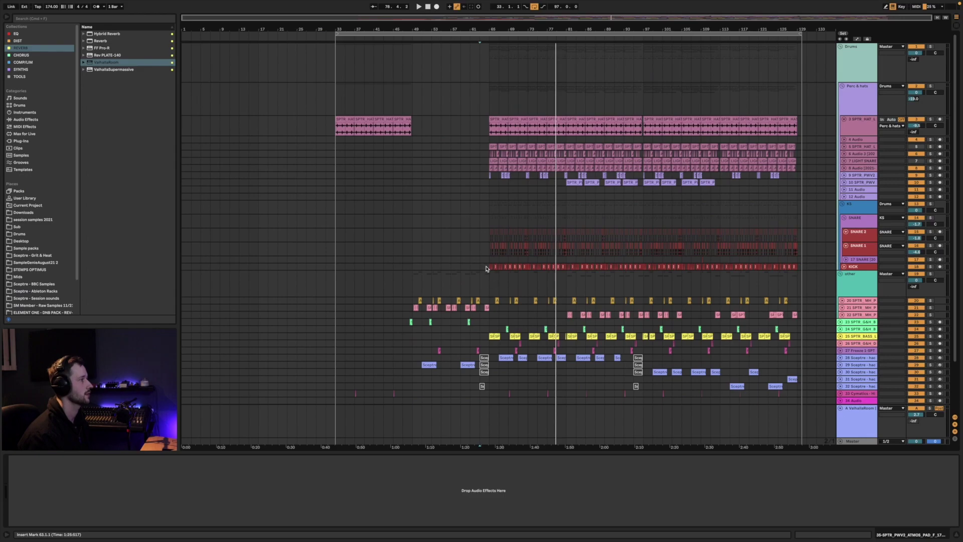
Select the kick and snare clips from bar 65 to 81 and solo the Drums group.
left_click_drag(489, 268, 566, 240)
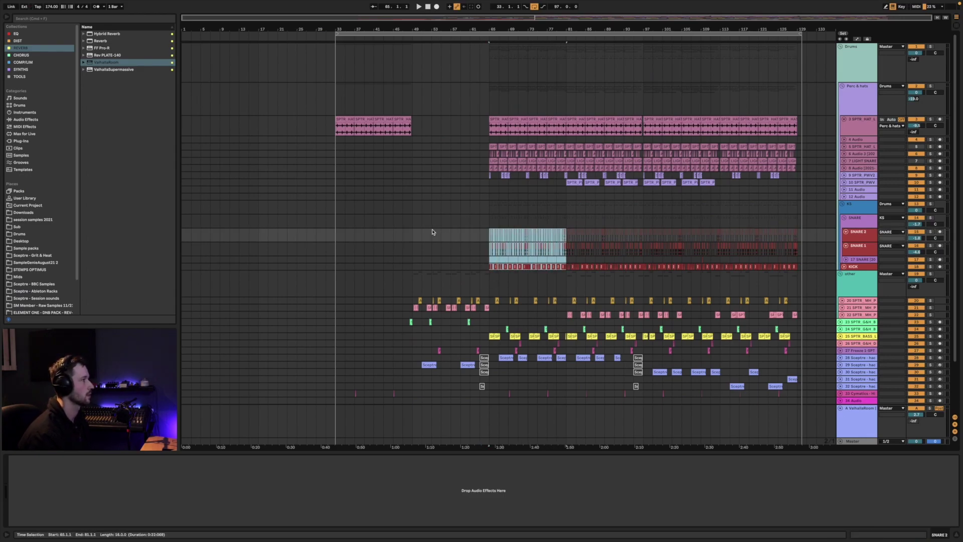
scroll(613, 251, "down", 3)
scroll(860, 86, "up", 3)
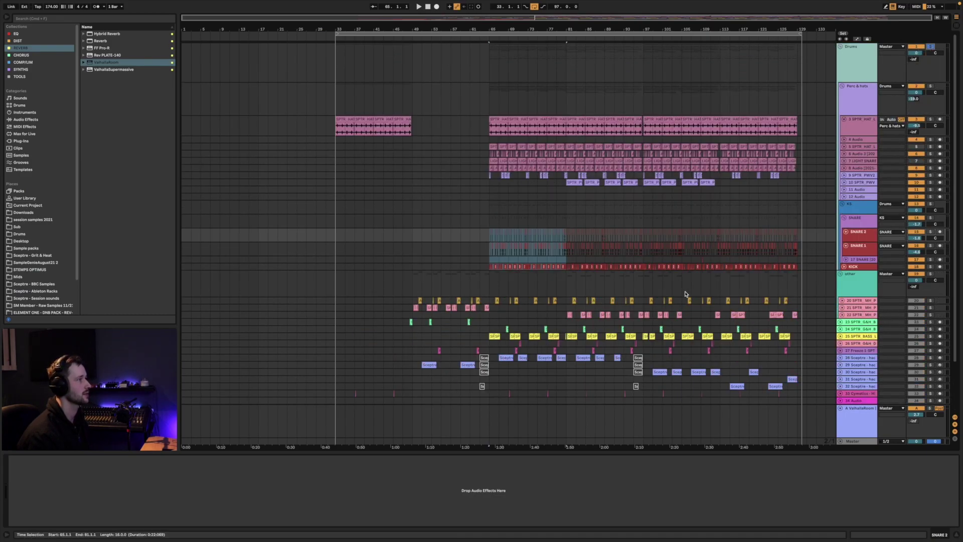
Insert a new audio track below track 40 and set its input to Resampling.
scroll(694, 341, "down", 3)
right_click(842, 399)
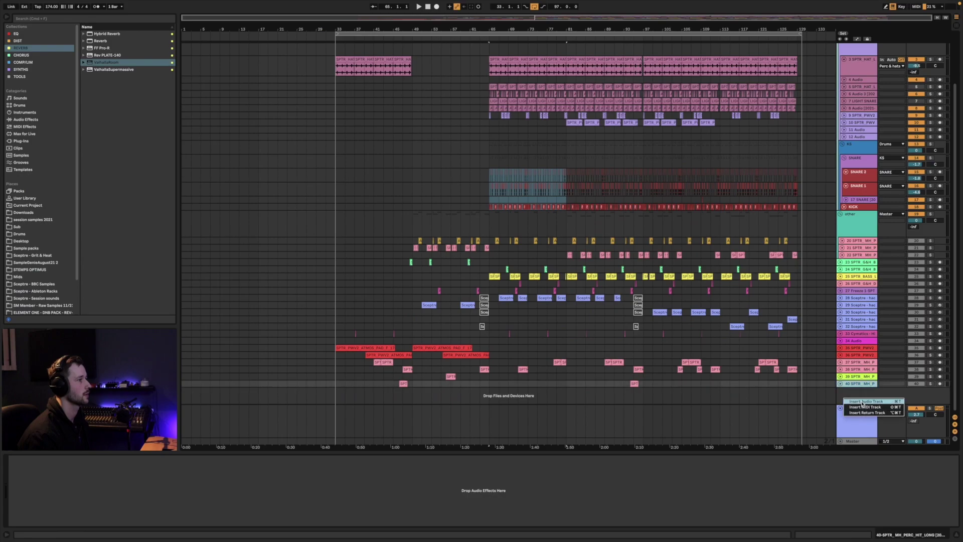
left_click(866, 402)
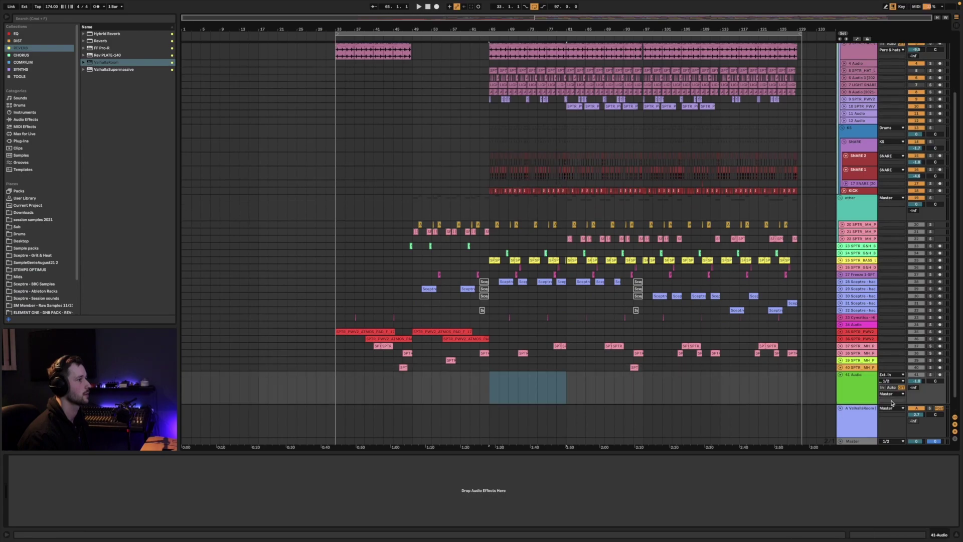
left_click(895, 375)
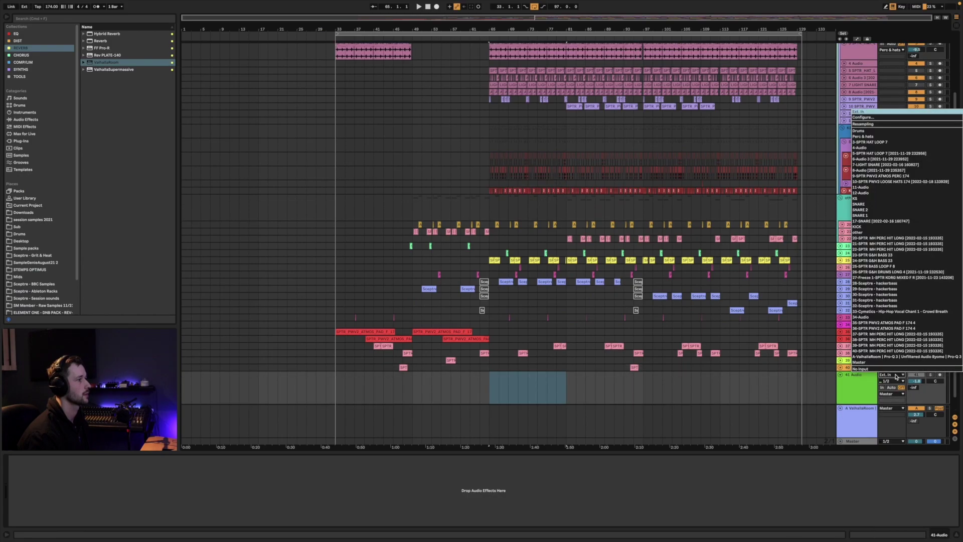
left_click(865, 124)
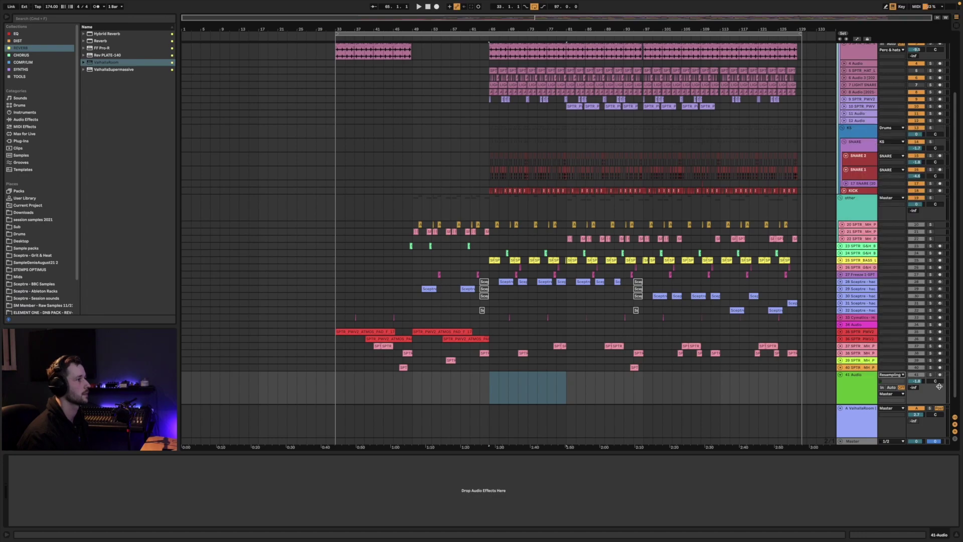
Record the soloed drums from bar 65 to 81 onto audio track 41 and move the recorded clip to bar 49.
left_click(490, 393)
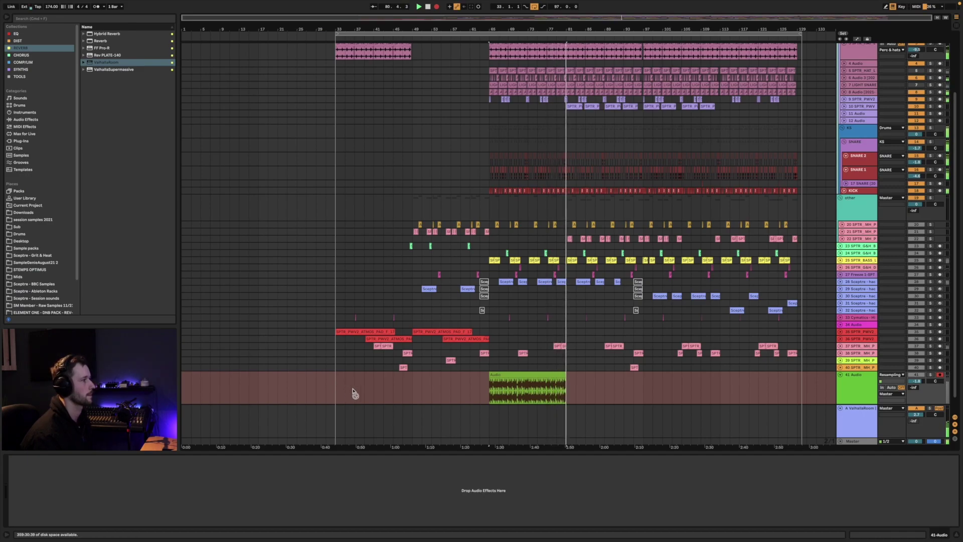
key("F9")
left_click(589, 382)
key("space")
left_click_drag(558, 375, 483, 383)
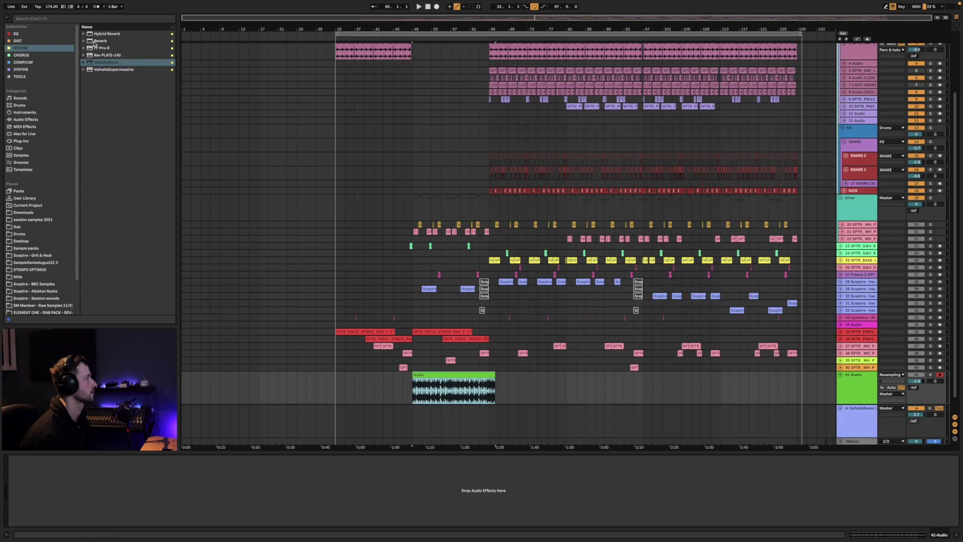
Add Unfiltered Audio Byome from the DIST collection to track 41 and lower the track's volume.
left_click(18, 41)
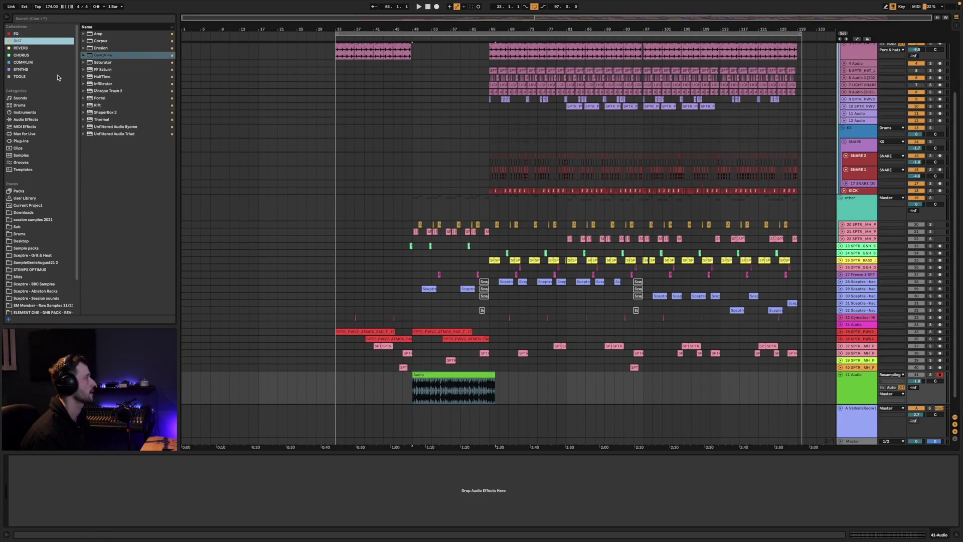
left_click(98, 126)
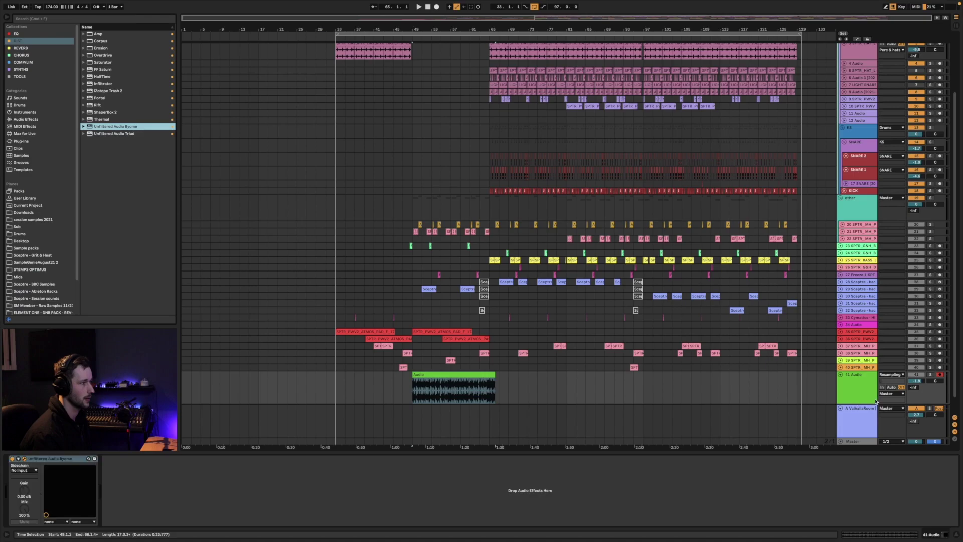
left_click_drag(917, 381, 916, 394)
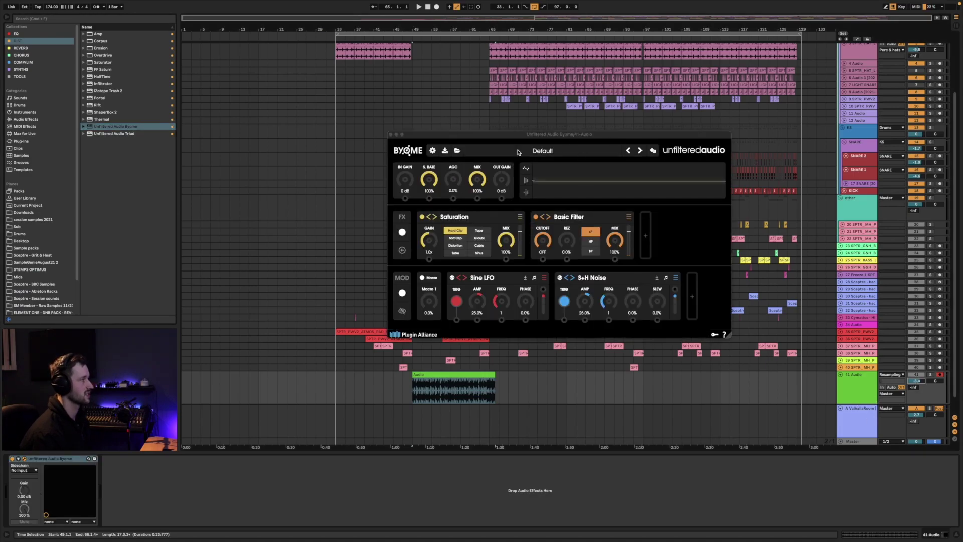
Solo track 41 and audition Byome presets, settling on the factory Modulation preset CHRS - Env Follower Chorus.
left_click(521, 152)
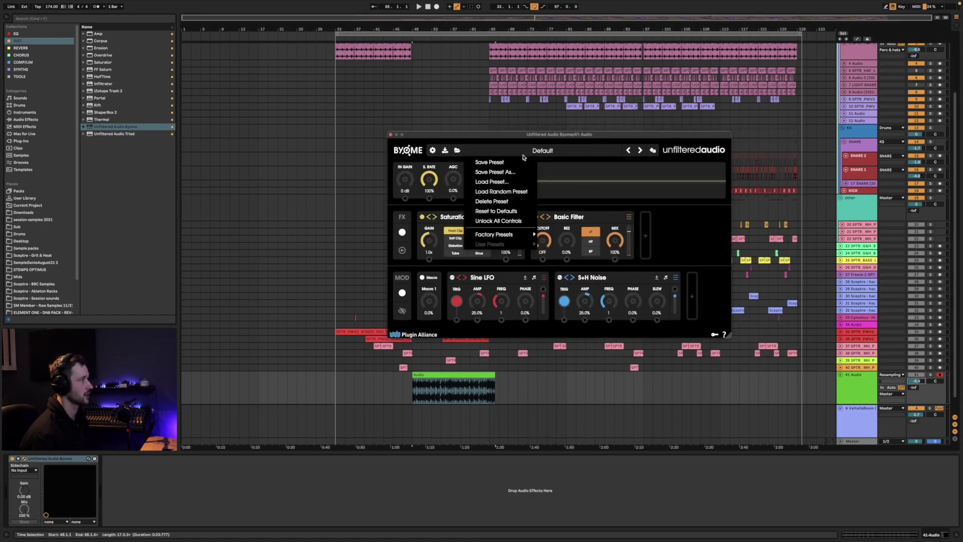
left_click(650, 151)
key("space")
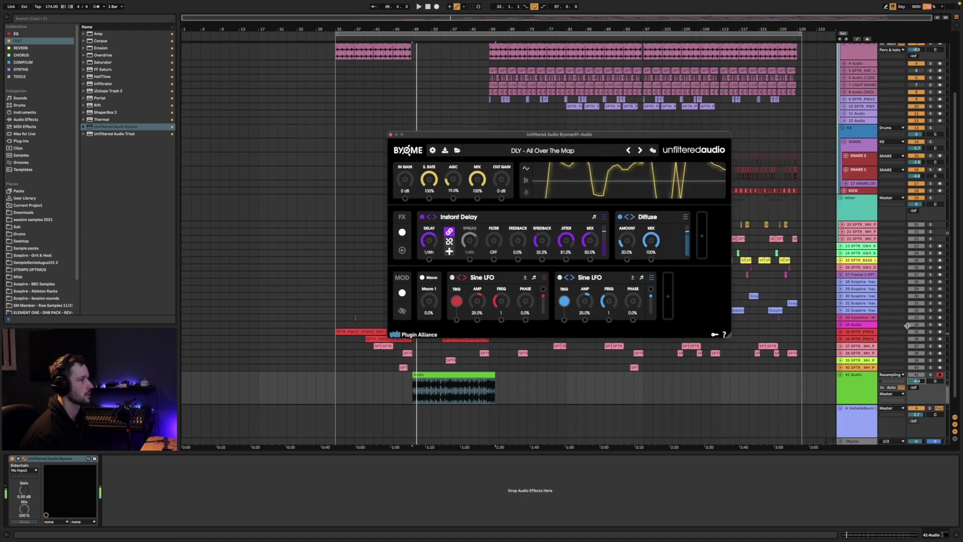
left_click(930, 374)
key("space")
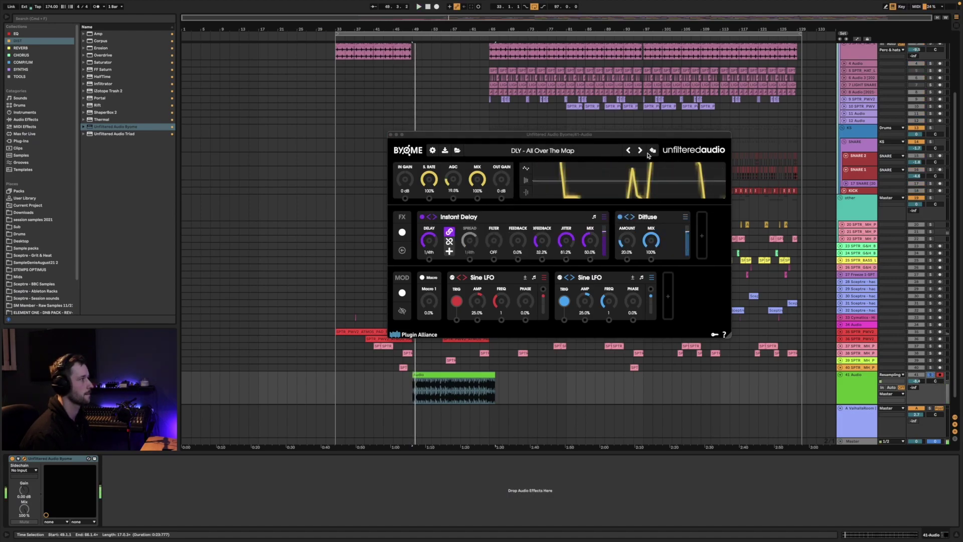
left_click(564, 150)
mouse_move(496, 234)
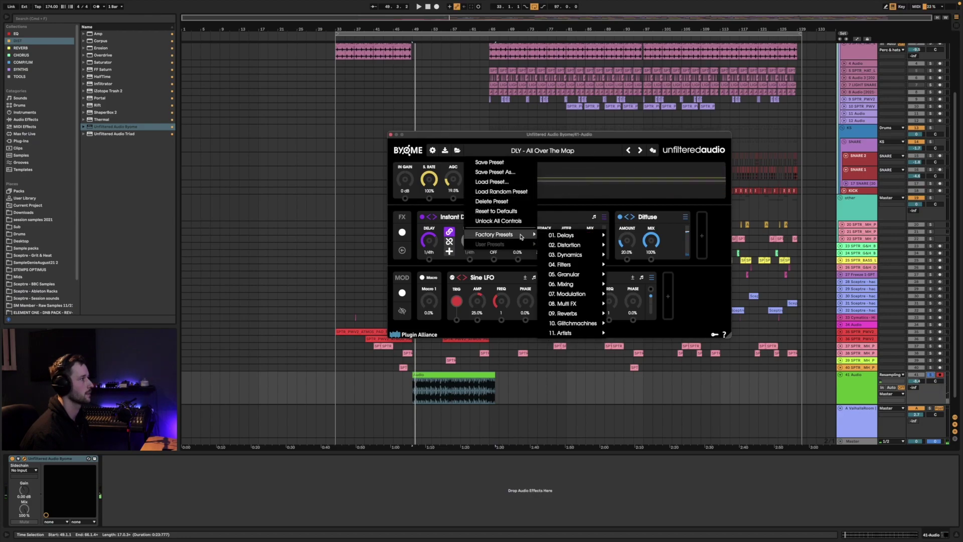
mouse_move(570, 297)
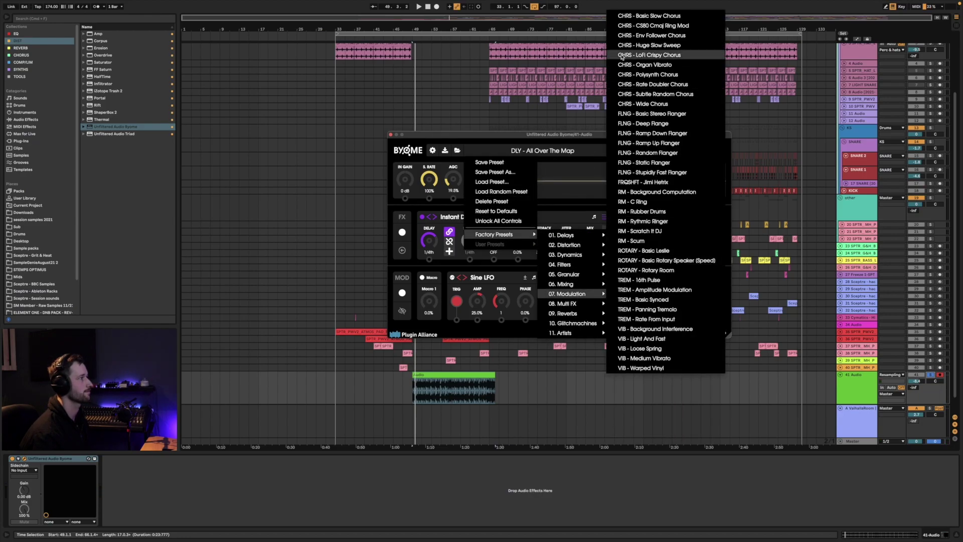
left_click(649, 16)
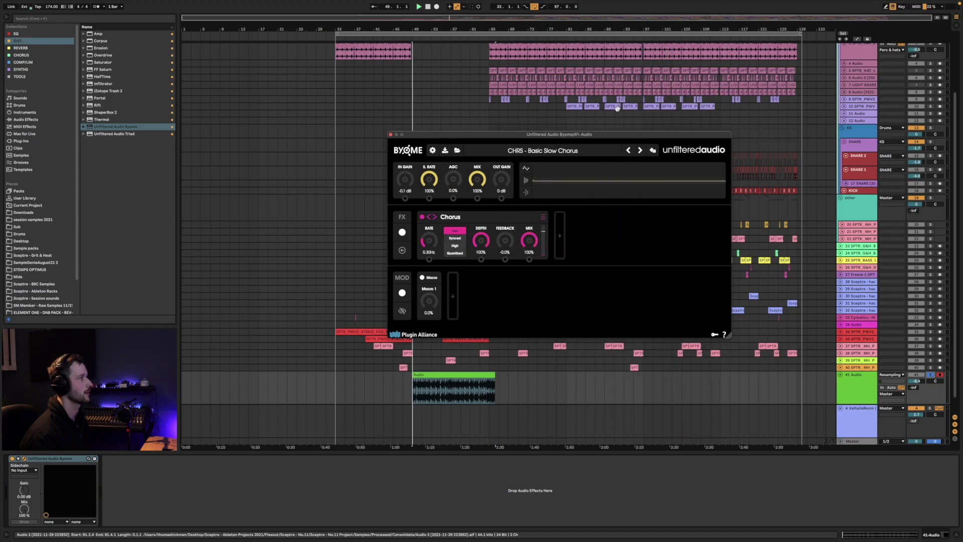
left_click(640, 150)
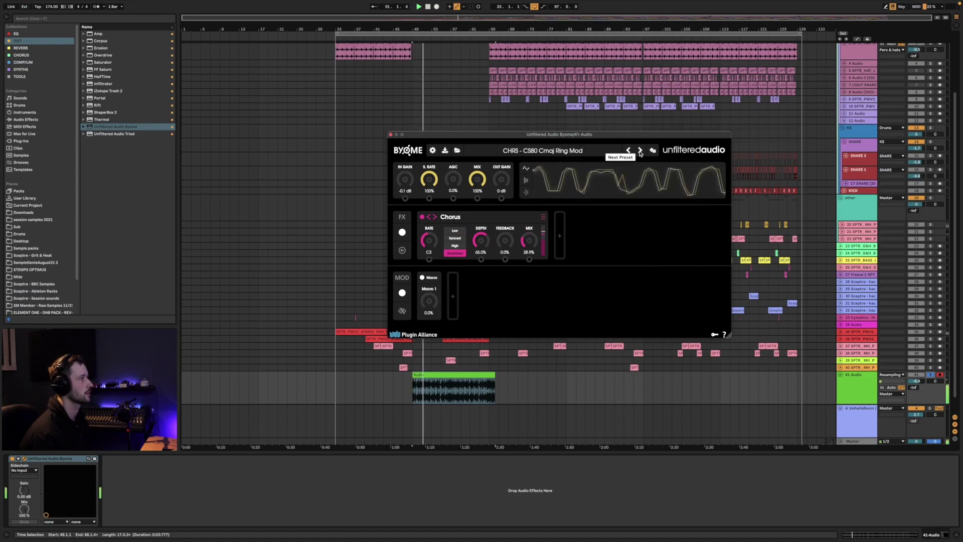
left_click(640, 151)
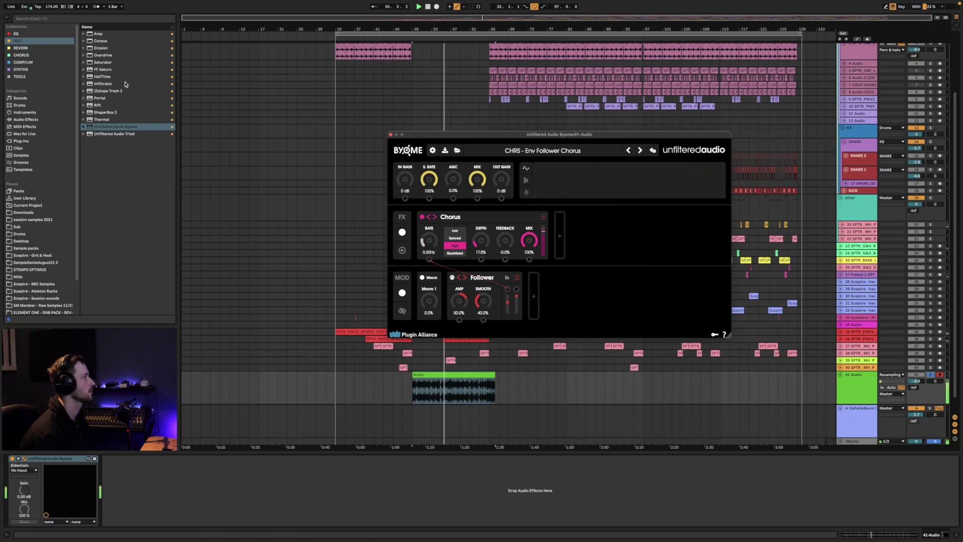
Add Rift Filter Lite from the TOOLS collection after Byome on track 41.
left_click(19, 76)
left_click(95, 64)
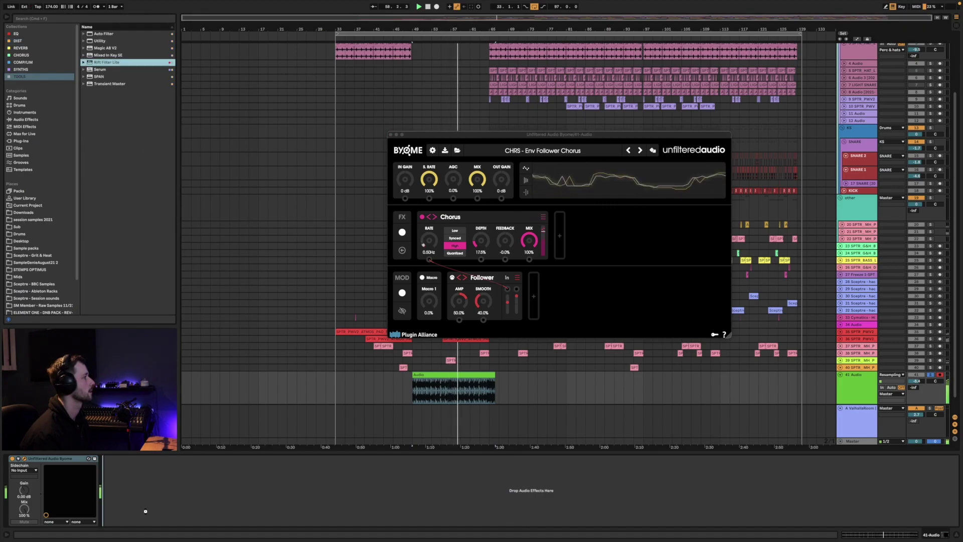
left_click_drag(145, 495, 147, 494)
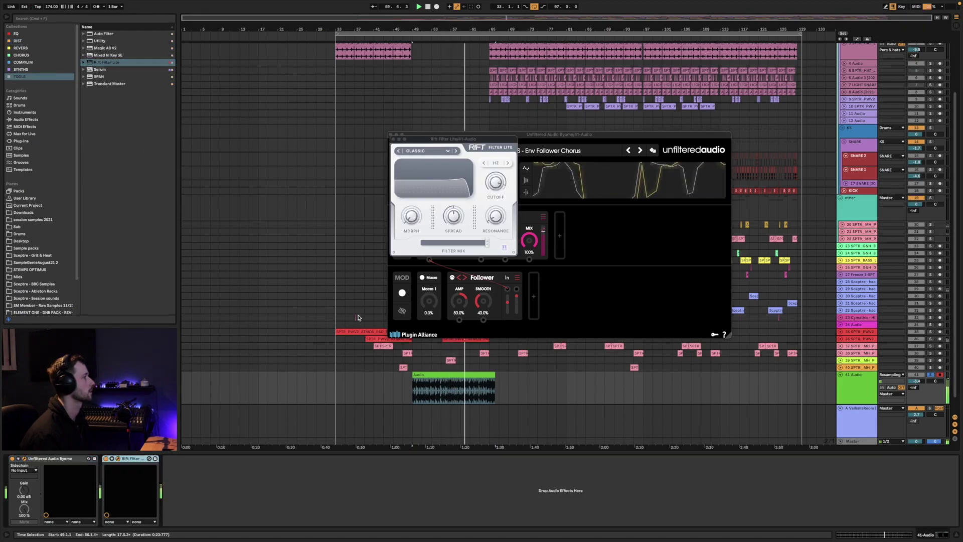
Adjust Rift Filter Lite's morph and cutoff during playback to give the resampled drums a low band-pass shape.
left_click_drag(495, 182, 494, 187)
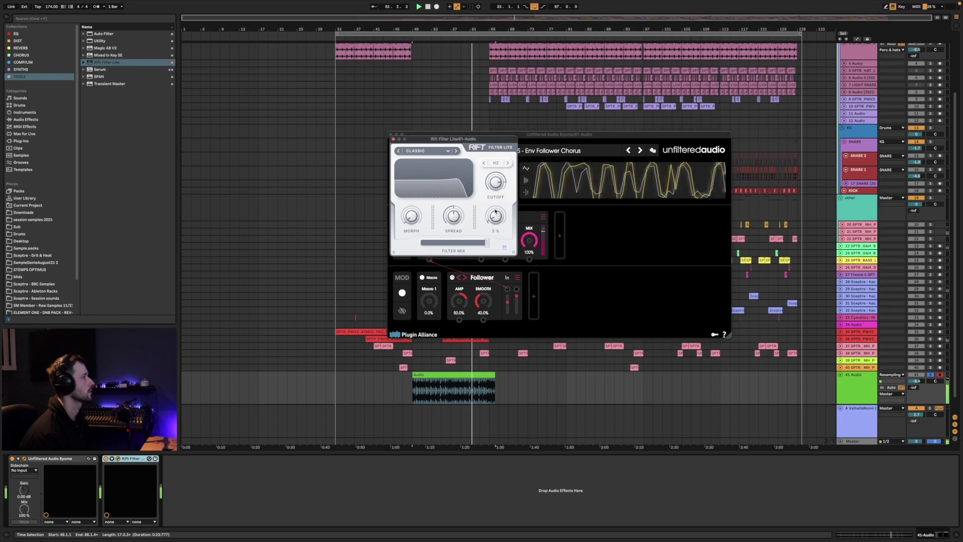
left_click_drag(409, 218, 410, 194)
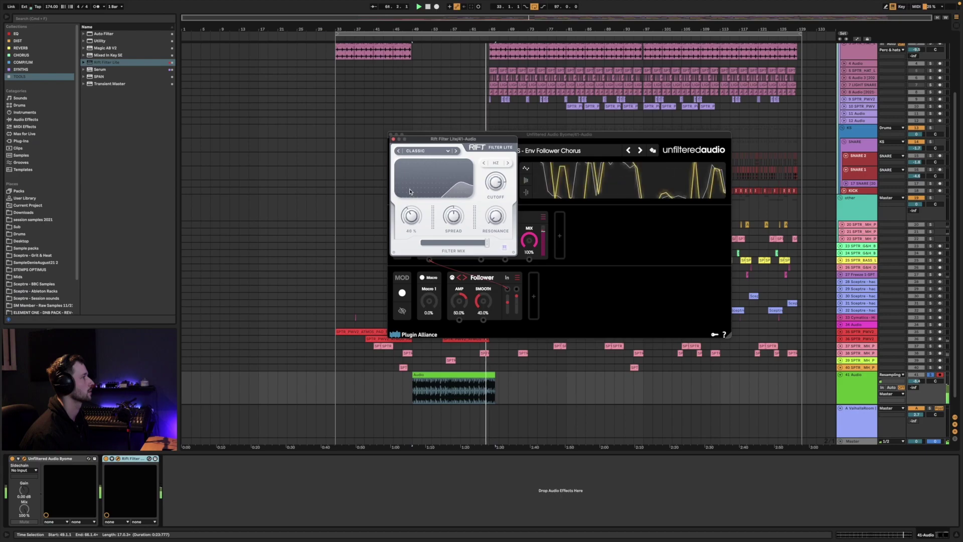
left_click_drag(495, 190, 491, 203)
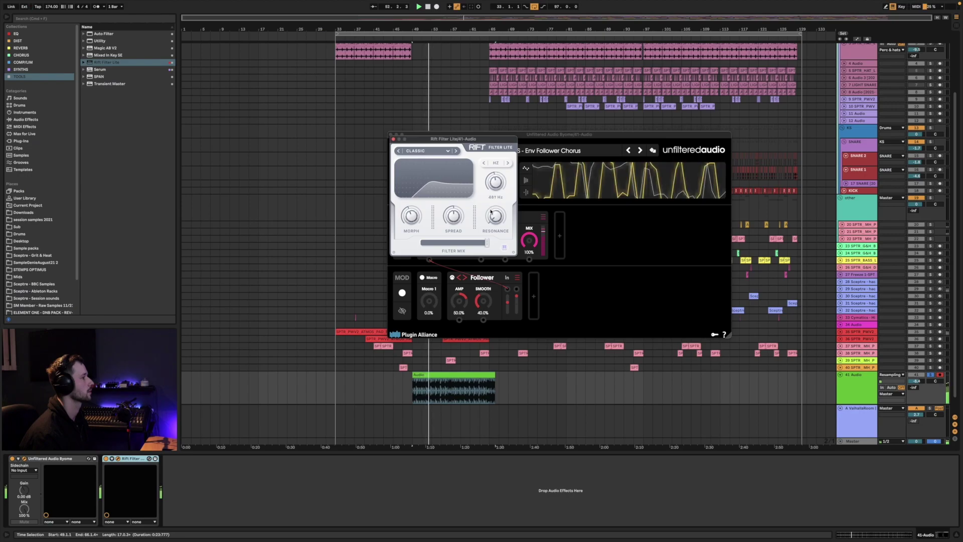
left_click_drag(409, 216, 415, 205)
left_click_drag(499, 176, 491, 192)
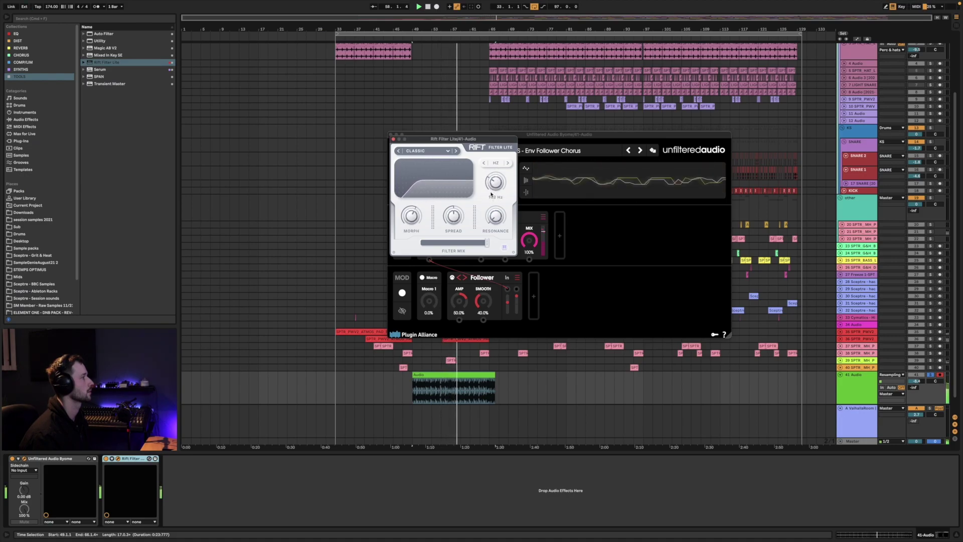
left_click_drag(413, 212, 414, 237)
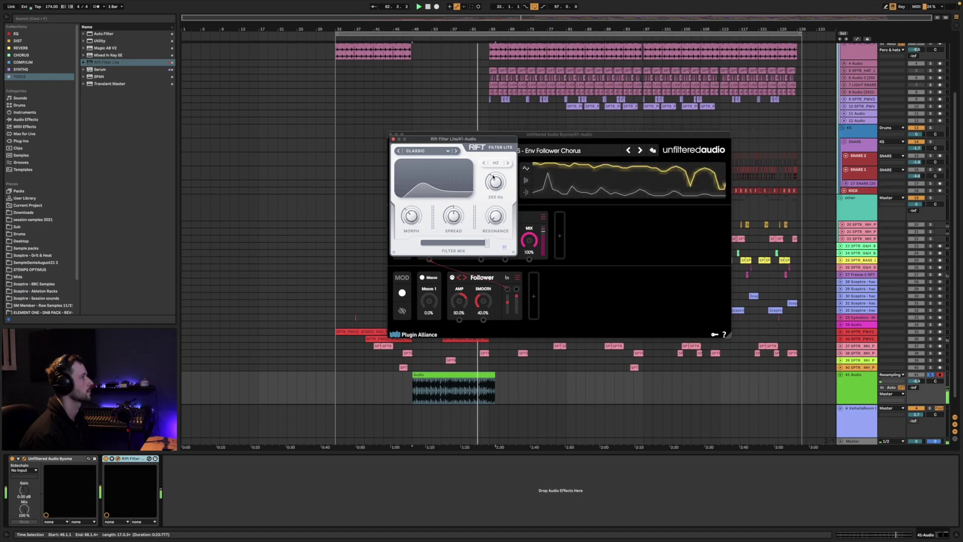
left_click_drag(484, 185, 493, 174)
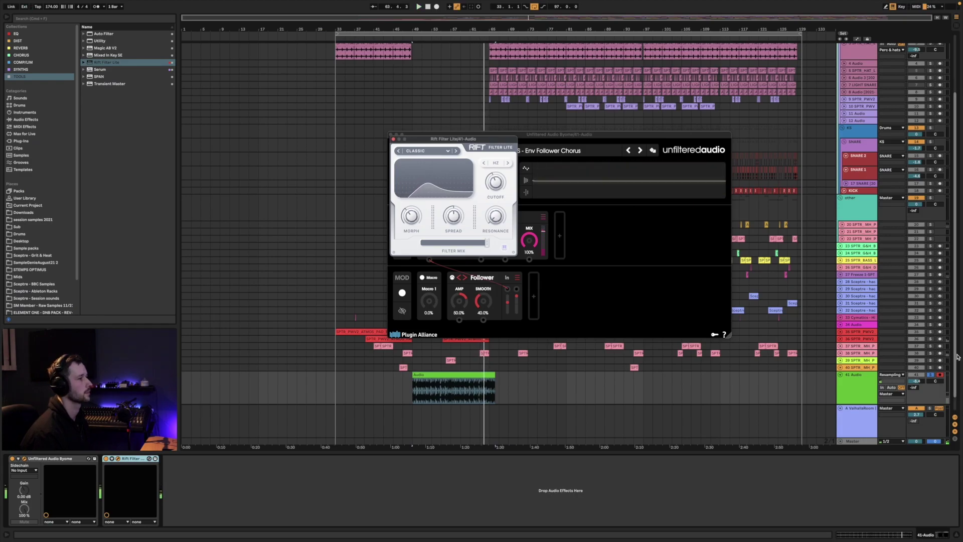
Unsolo track 41, play the drums with the full mix from bar 47 and disarm the track.
left_click(931, 375)
left_click(402, 381)
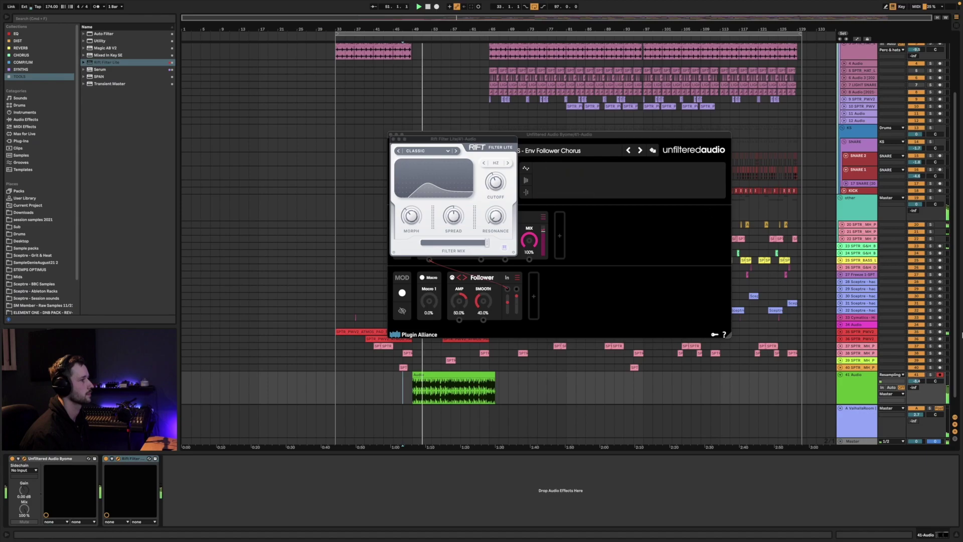
left_click(940, 376)
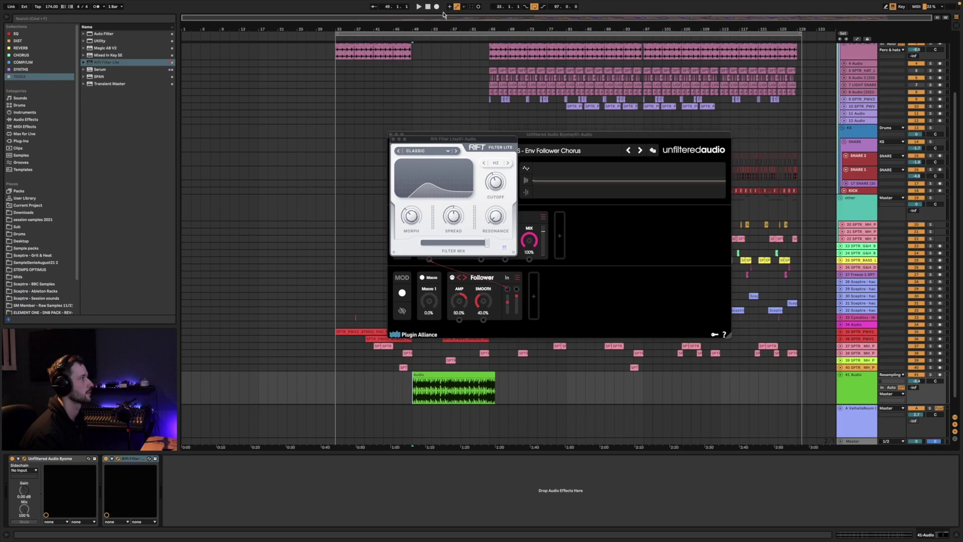
Record Rift Filter Lite cutoff and morph automation from bar 49 into bar 65, ending at 100% morph, and close both plug-in windows.
key("space")
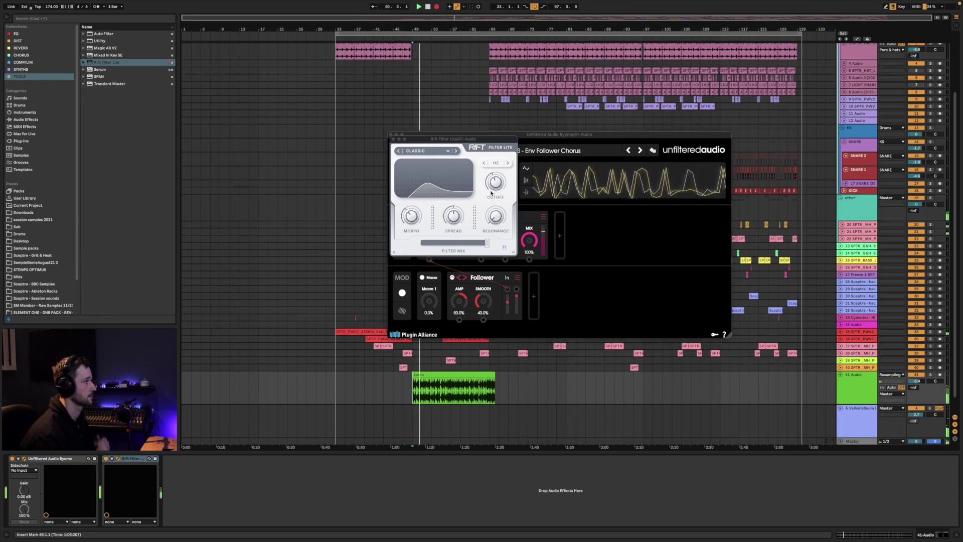
left_click(494, 188)
left_click_drag(493, 188, 494, 187)
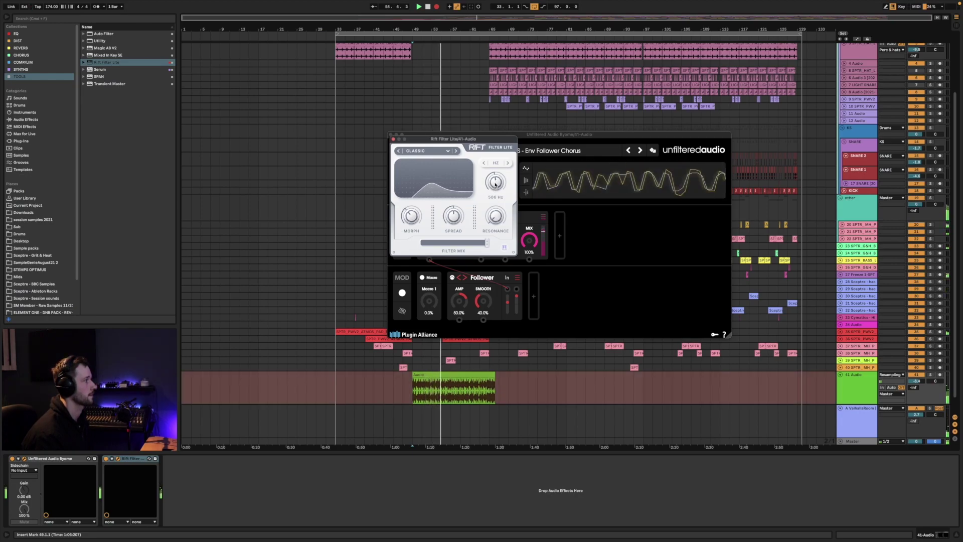
left_click_drag(413, 217, 415, 214)
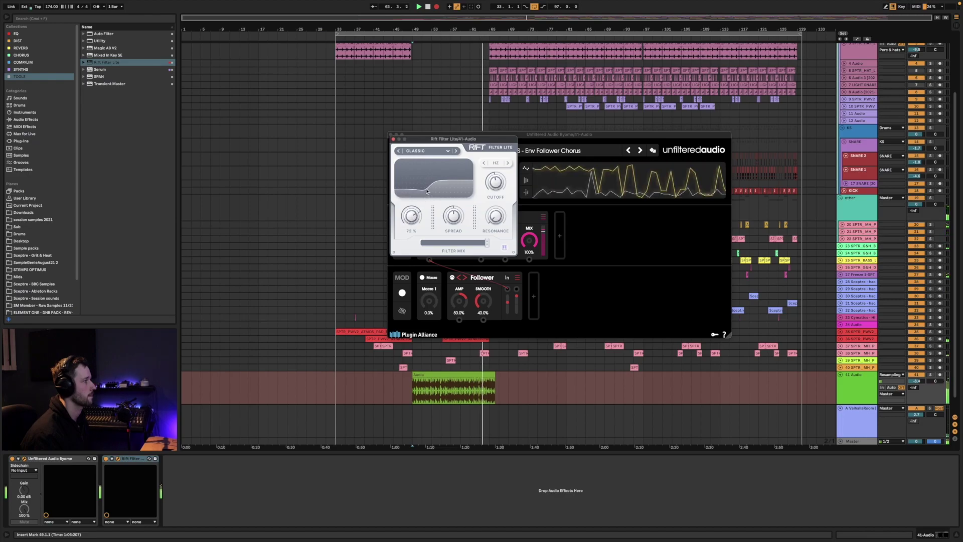
left_click_drag(428, 188, 433, 185)
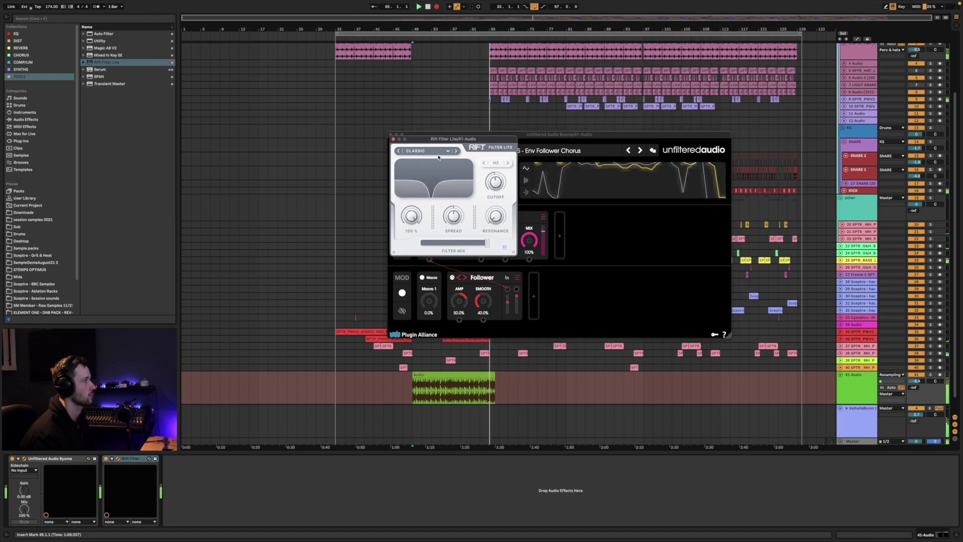
key("F9")
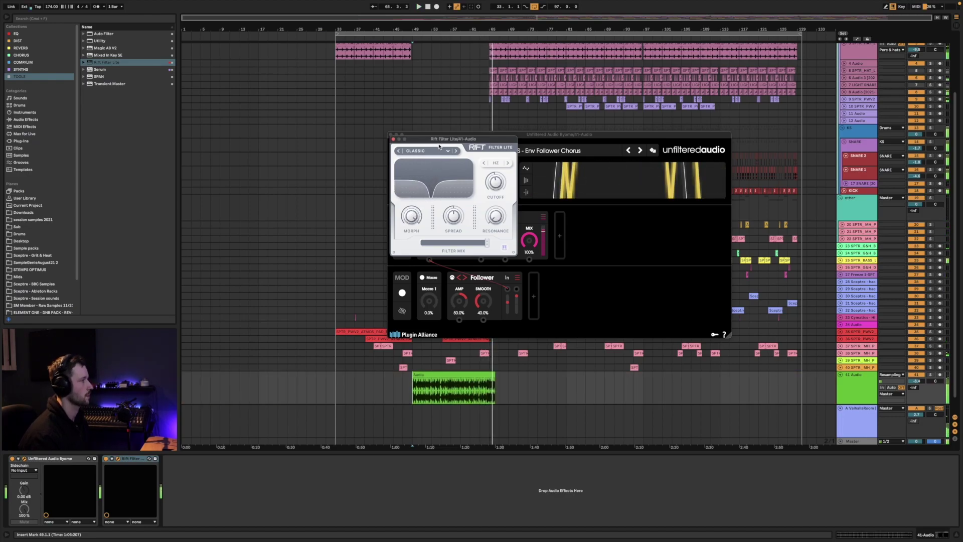
left_click(393, 138)
left_click(393, 135)
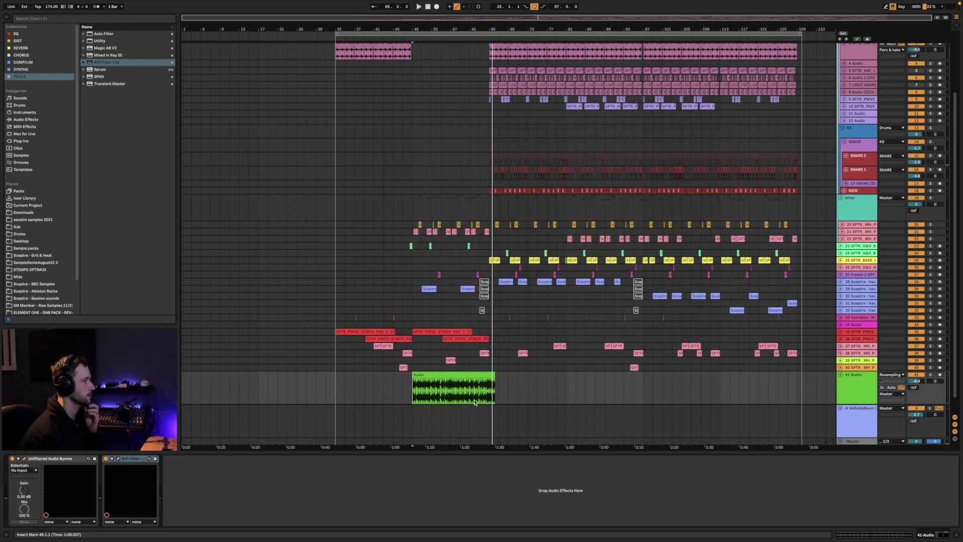
Show automation, reshape track 41's Rift Filter Lite Morph curve into a gradual descent from bar 49 and play it.
left_click(856, 39)
scroll(413, 365, "down", 2)
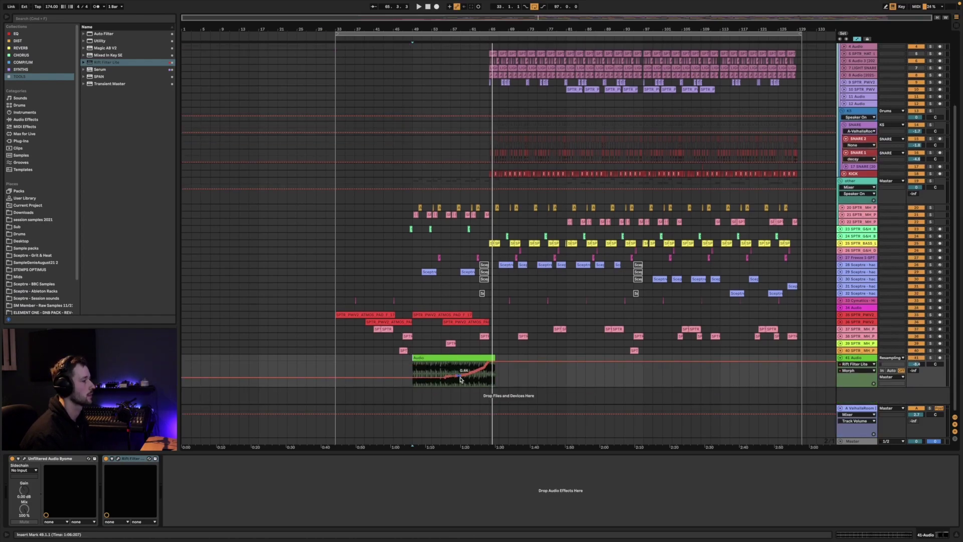
left_click_drag(445, 376, 499, 375)
left_click_drag(414, 375, 414, 367)
key("space")
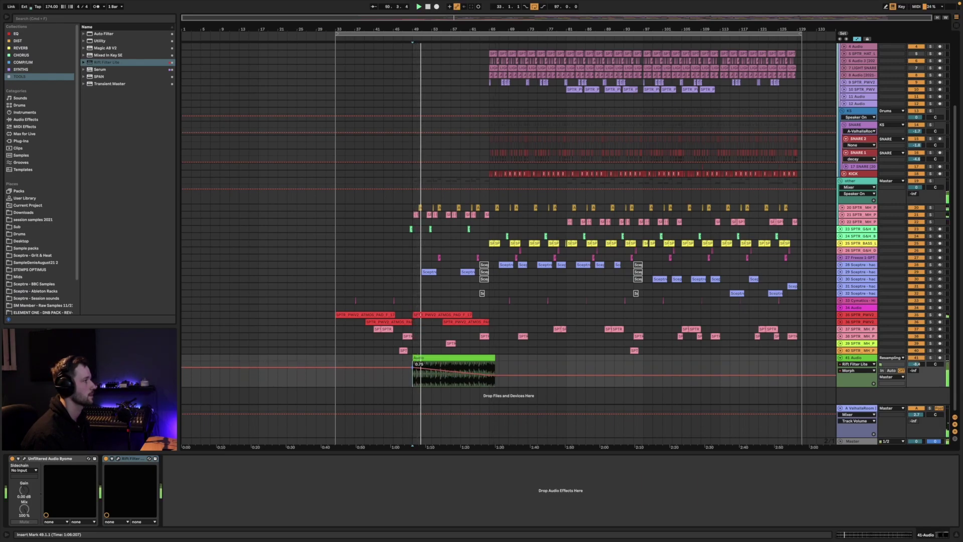
Trim track 41's clip to end at bar 65 and bend its Morph automation down to a lower end point there.
mouse_move(490, 375)
left_mouse_down()
mouse_move(486, 382)
mouse_move(452, 366)
left_mouse_up()
left_click(488, 380)
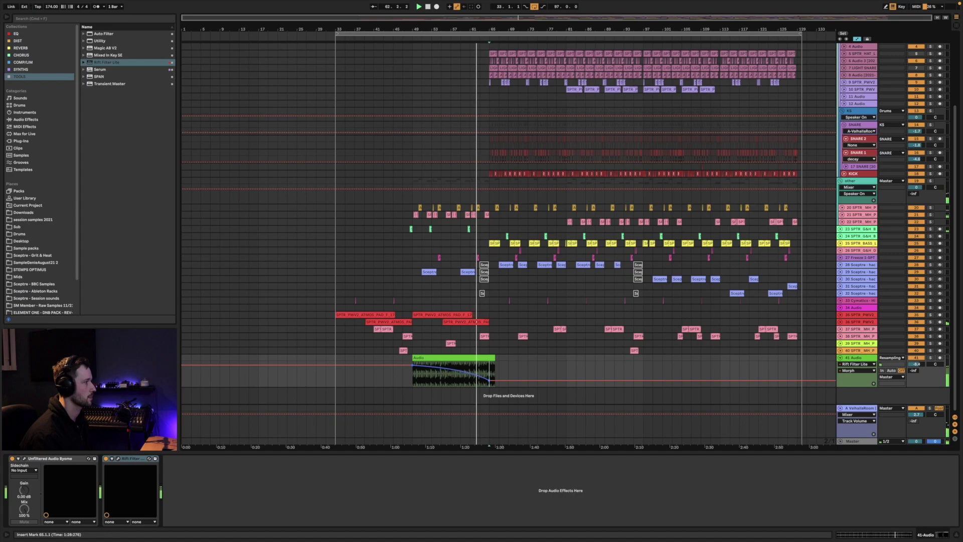
left_click(492, 357)
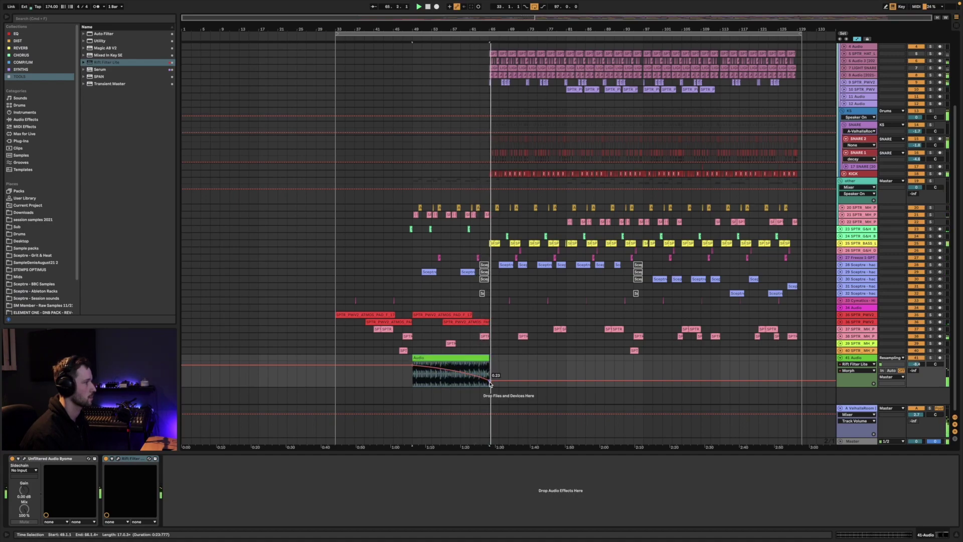
left_click_drag(490, 383, 487, 384)
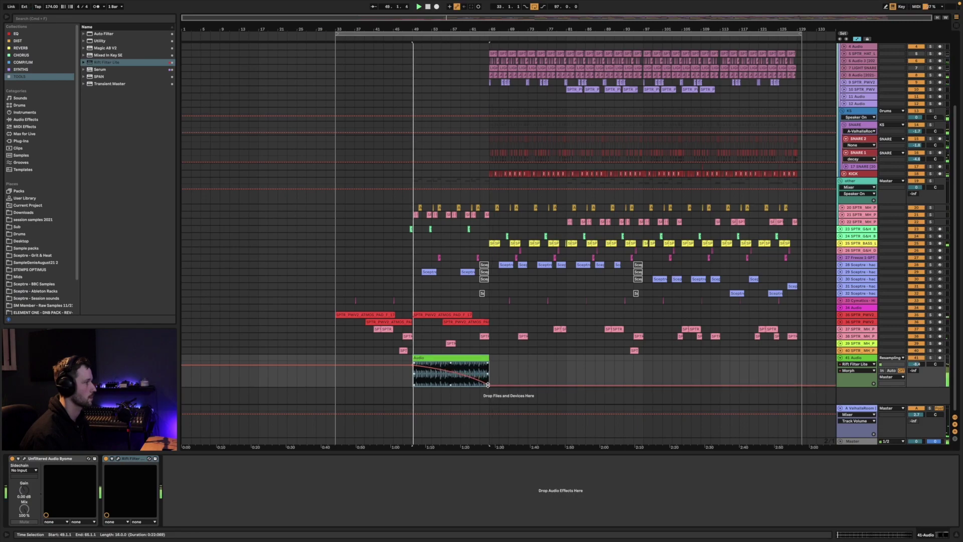
left_click(478, 375)
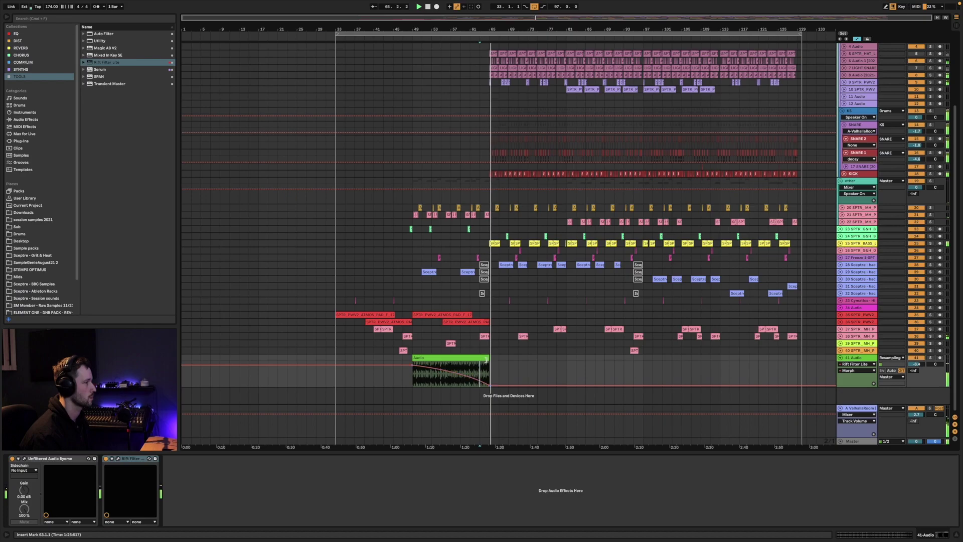
Hide the automation, shape a fade-out on the end of track 41's clip and play the intro from bar 48.
key("space")
left_click_drag(641, 18, 641, 50)
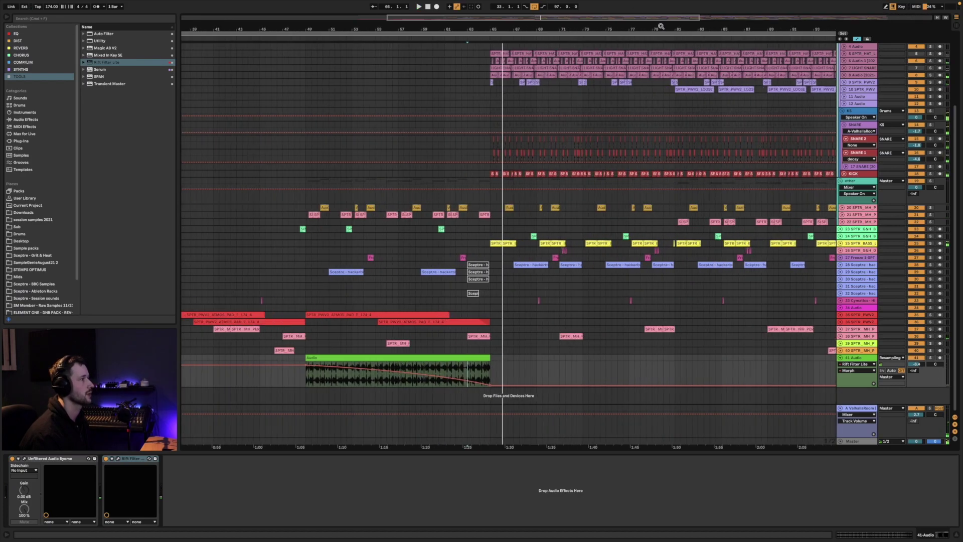
left_click(859, 38)
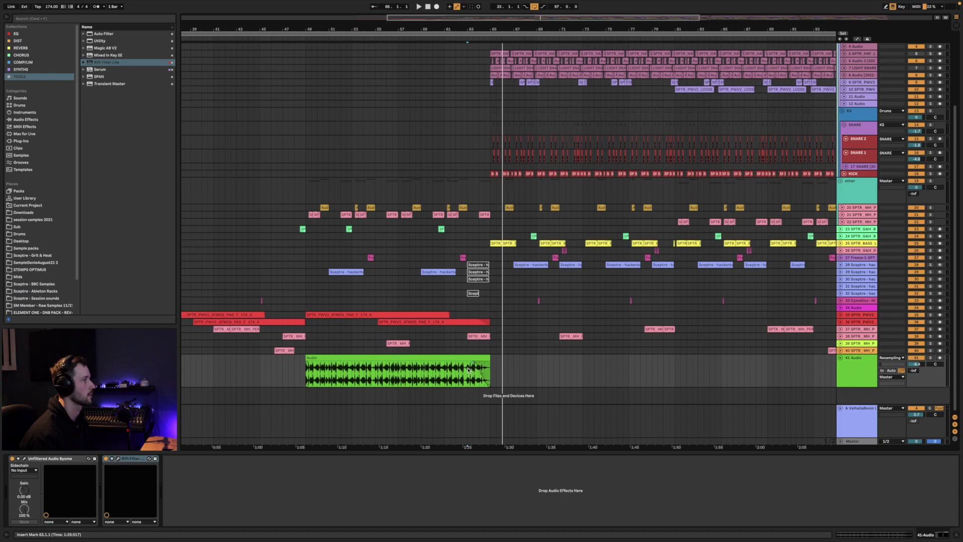
left_click(467, 386)
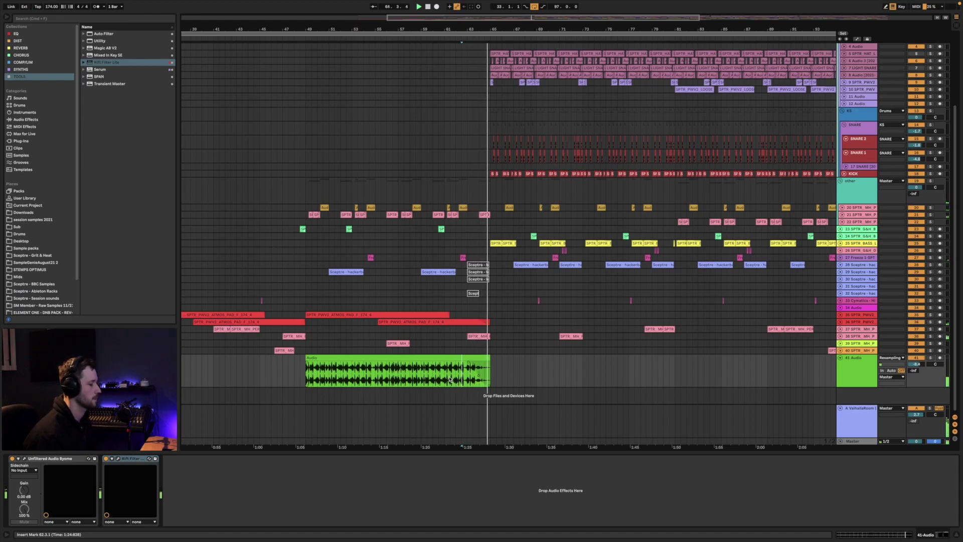
left_click_drag(426, 29, 426, 14)
left_click(345, 370)
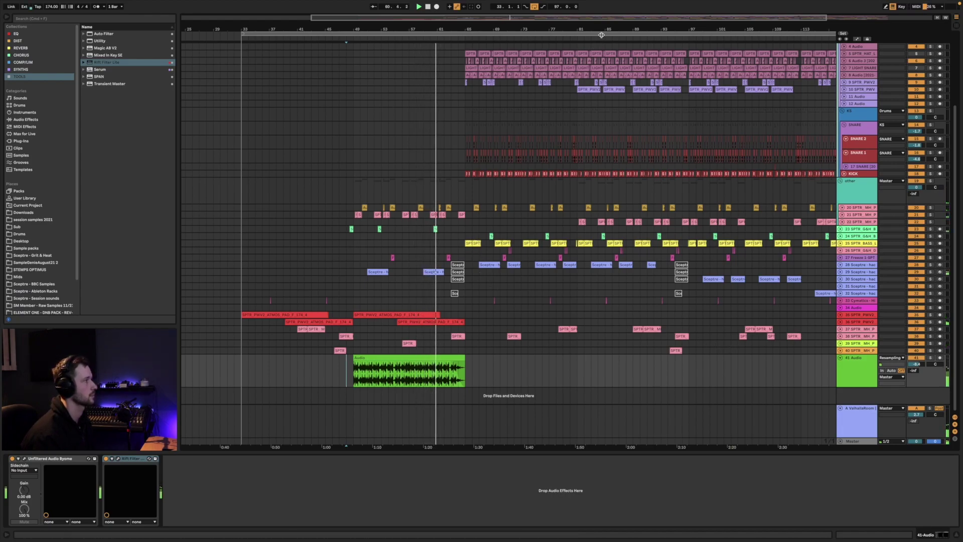
Examine track 21's percussion hits between bars 53 and 61 and listen to the section from about bar 59.
left_click_drag(602, 30, 553, 22)
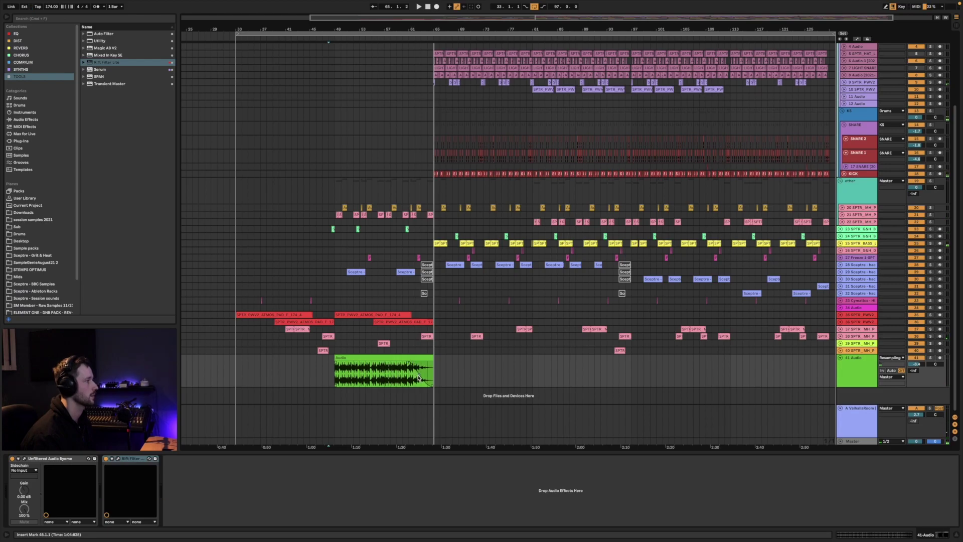
left_click(413, 215)
key("space")
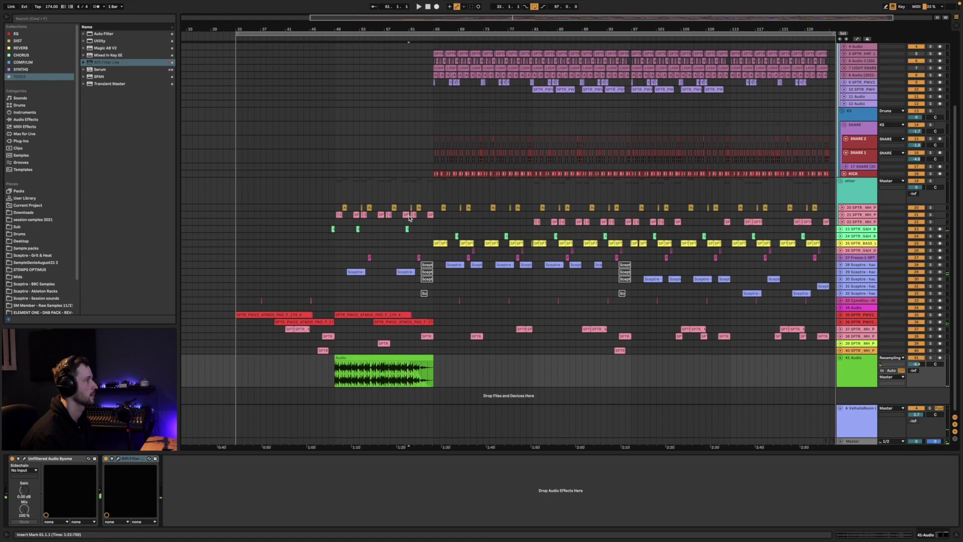
left_click(385, 218)
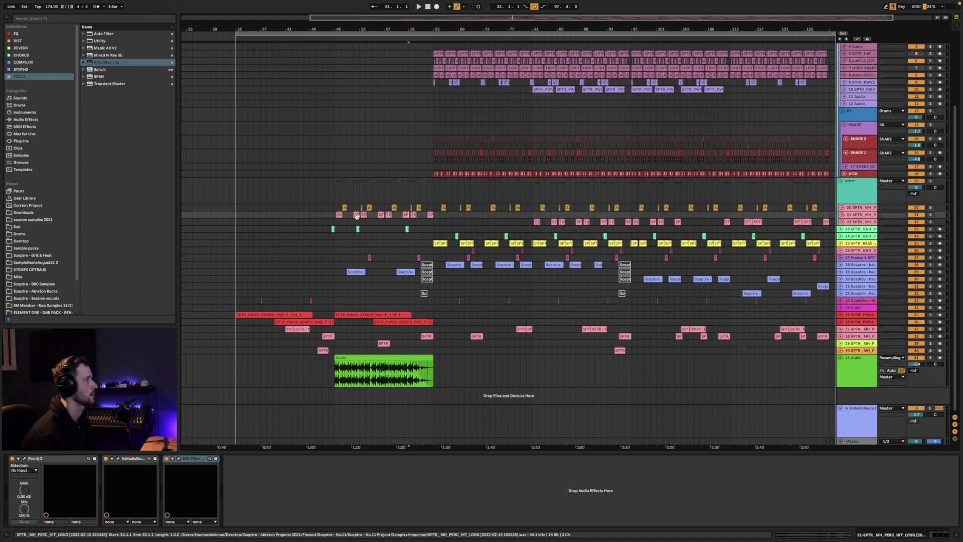
left_click_drag(351, 29, 399, 179)
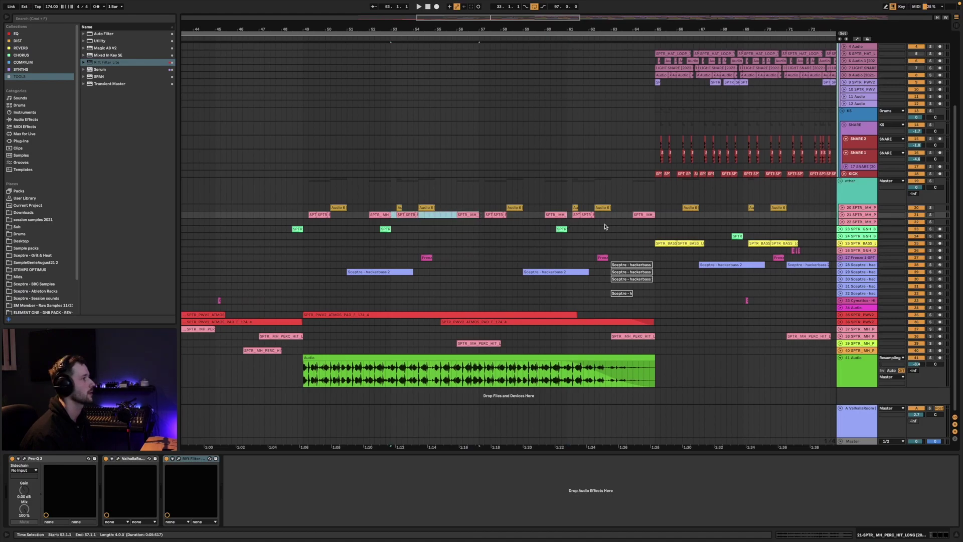
key("space")
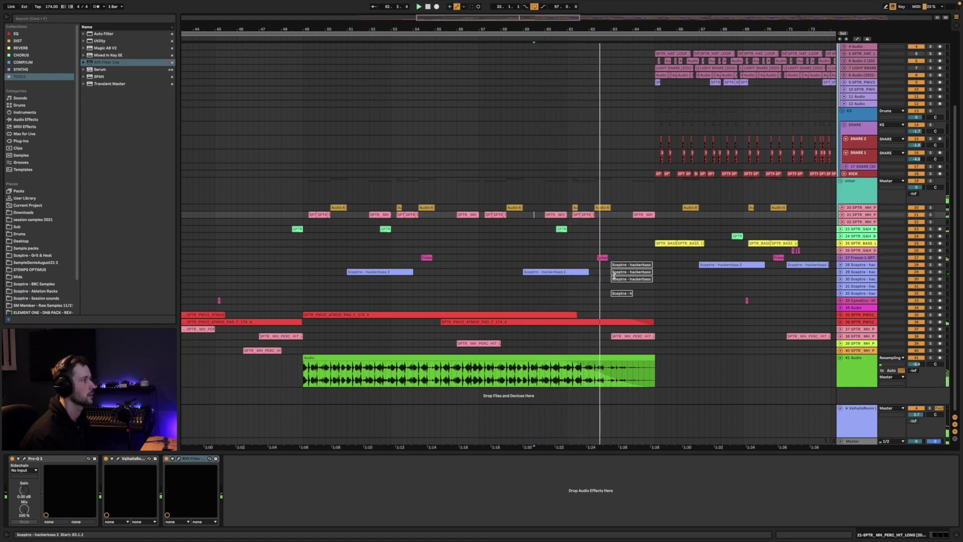
key("space")
Shorten track 41's drum clip to end at bar 61, adjust its closing fade-out and play the transition.
left_click_drag(654, 358, 639, 359)
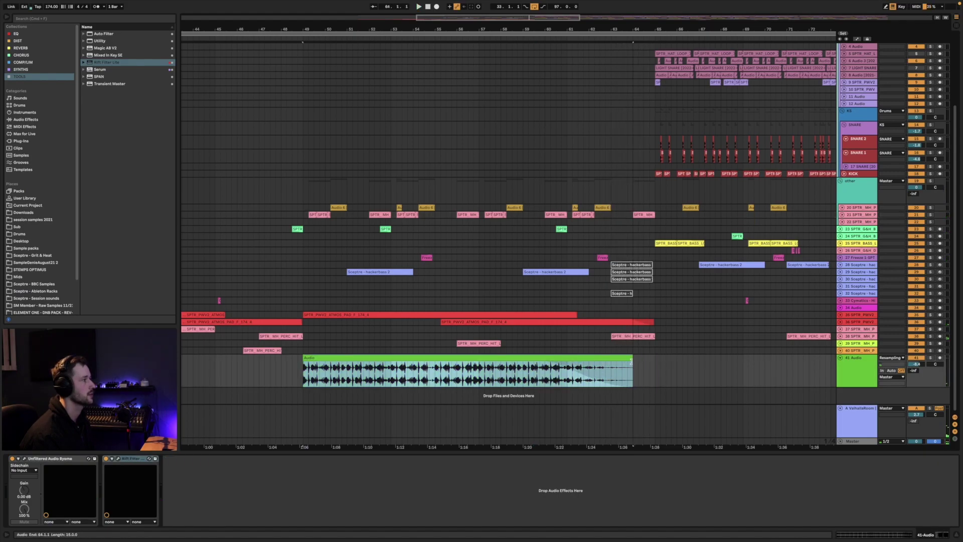
left_click_drag(580, 380, 622, 381)
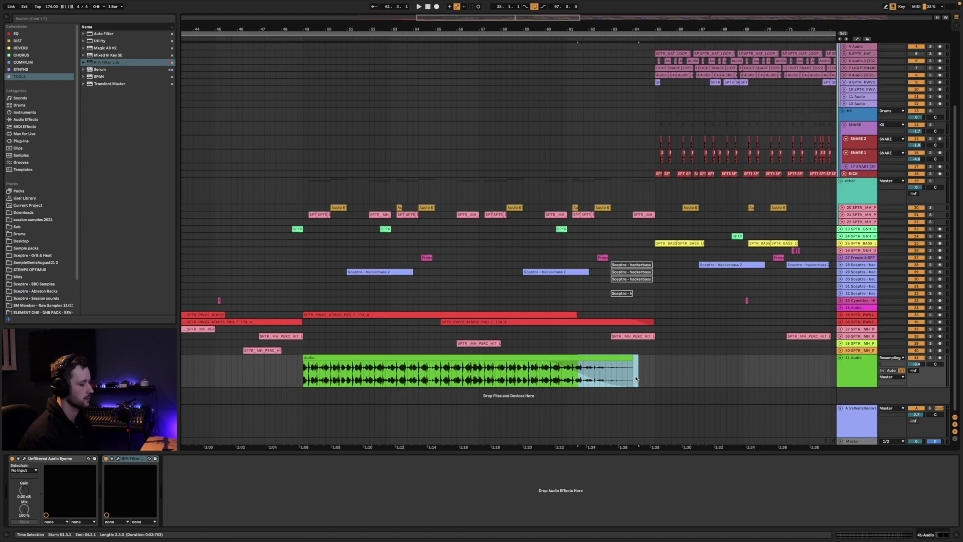
key("Delete")
mouse_move(571, 359)
left_mouse_down()
mouse_move(559, 369)
mouse_move(575, 358)
mouse_move(566, 357)
left_mouse_up()
key("space")
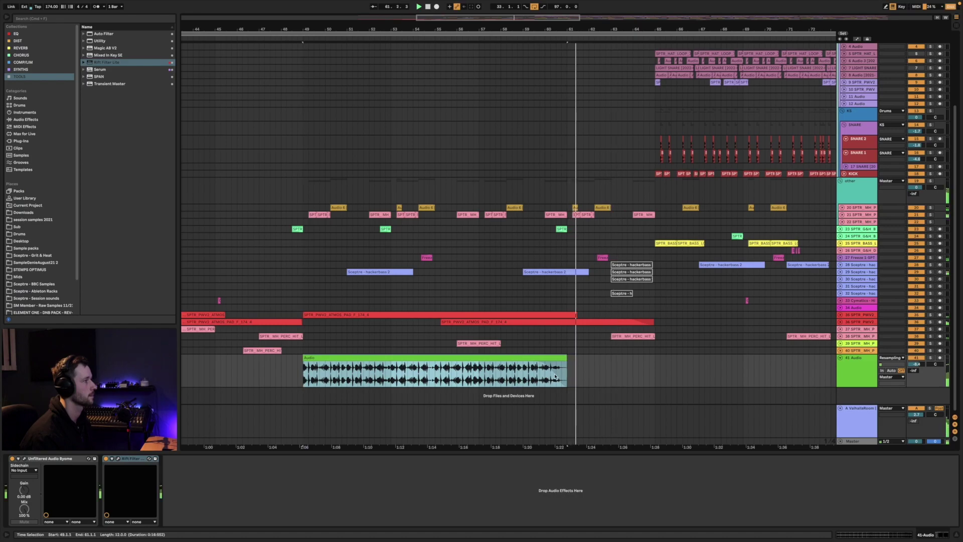
left_click(556, 365)
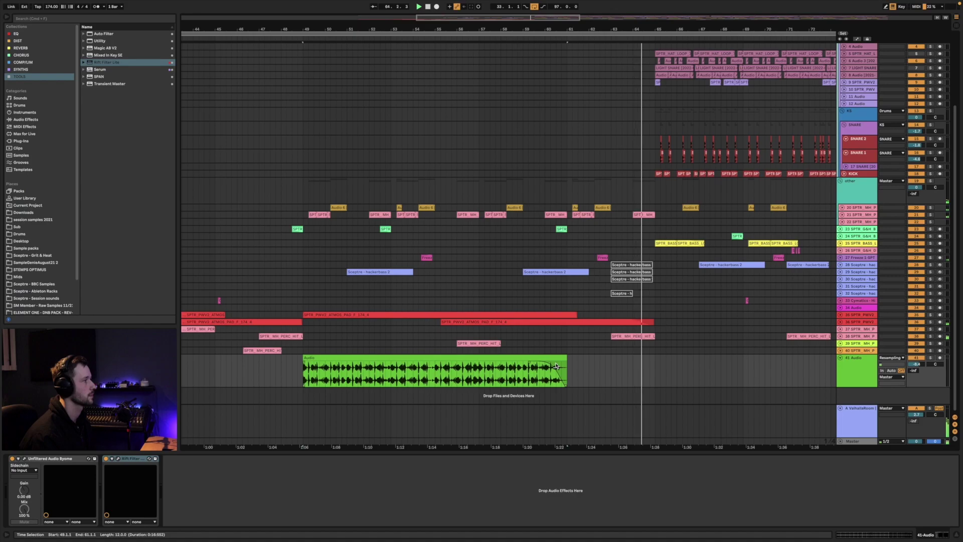
left_click(541, 328)
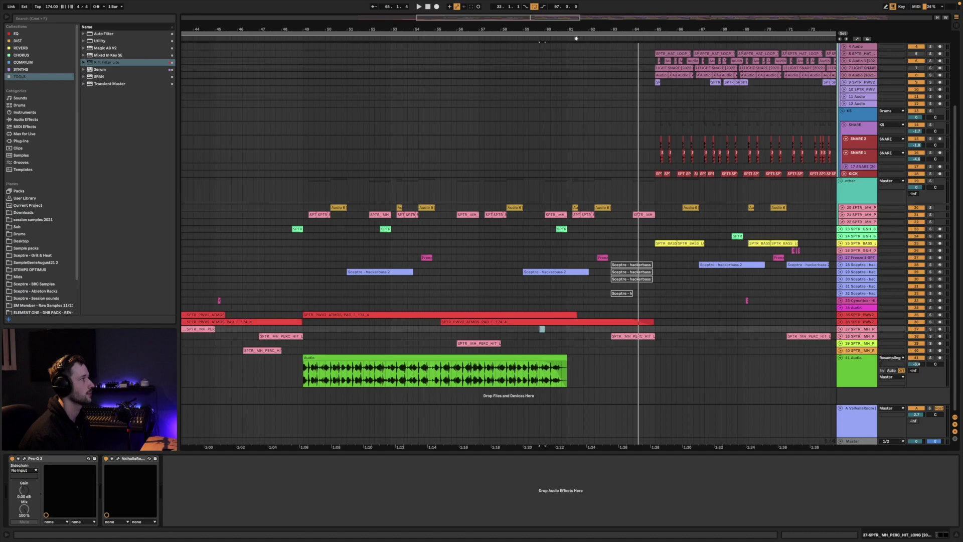
Copy the short Audio 6 clip from bar 61.2 to bar 61 on a new track below track 41 and reverse it.
left_click_drag(573, 29, 573, 112)
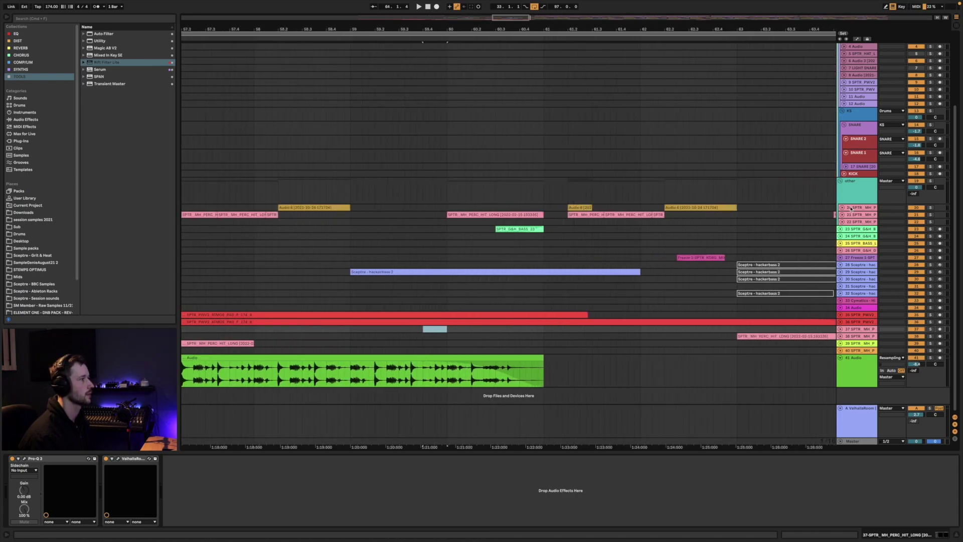
left_click_drag(577, 207, 540, 362)
mouse_move(529, 430)
left_mouse_down()
mouse_move(415, 430)
mouse_move(156, 480)
left_mouse_up()
key("space")
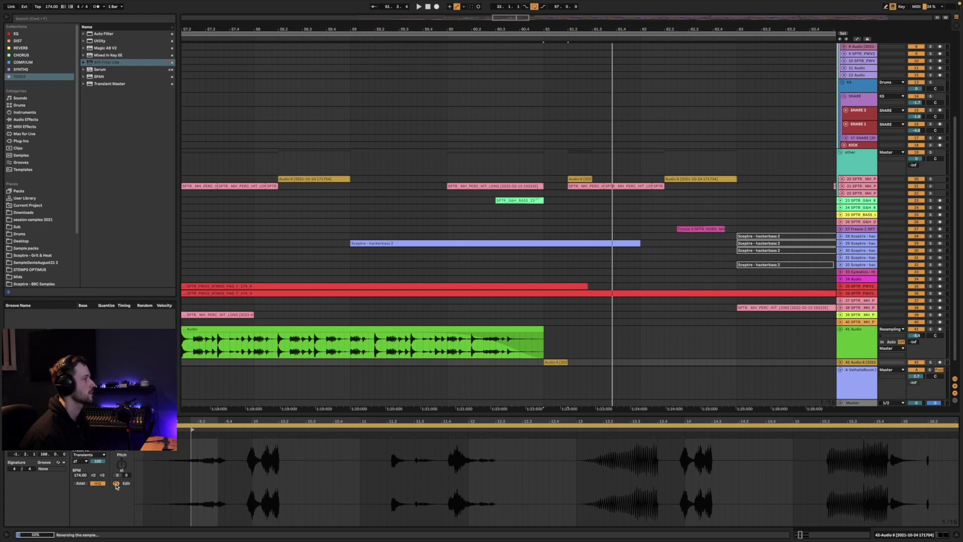
Lengthen the reversed clip to about bar 62.2, unfold track 42 and play the clip from a different sample position.
mouse_move(317, 421)
left_mouse_down()
mouse_move(605, 423)
mouse_move(553, 437)
left_mouse_up()
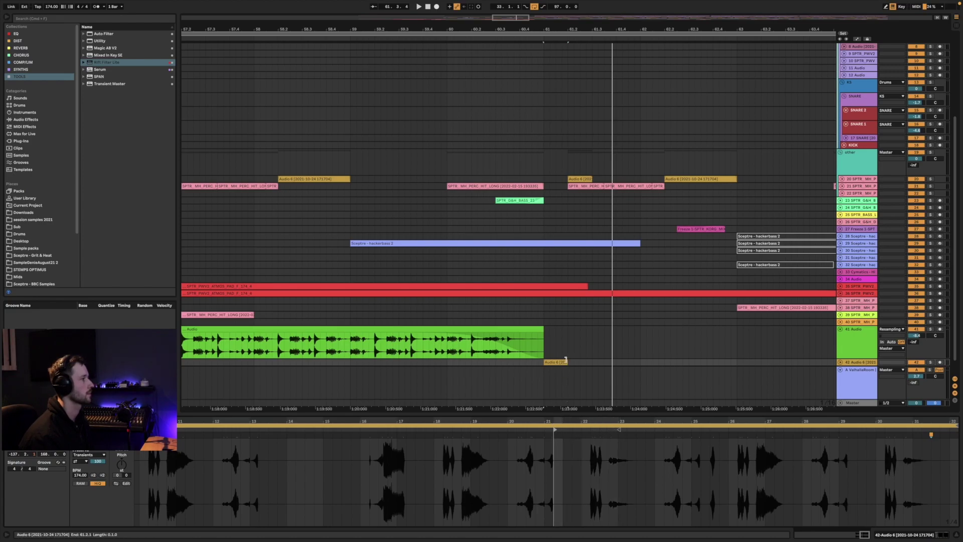
left_click_drag(566, 360, 671, 360)
left_click(840, 362)
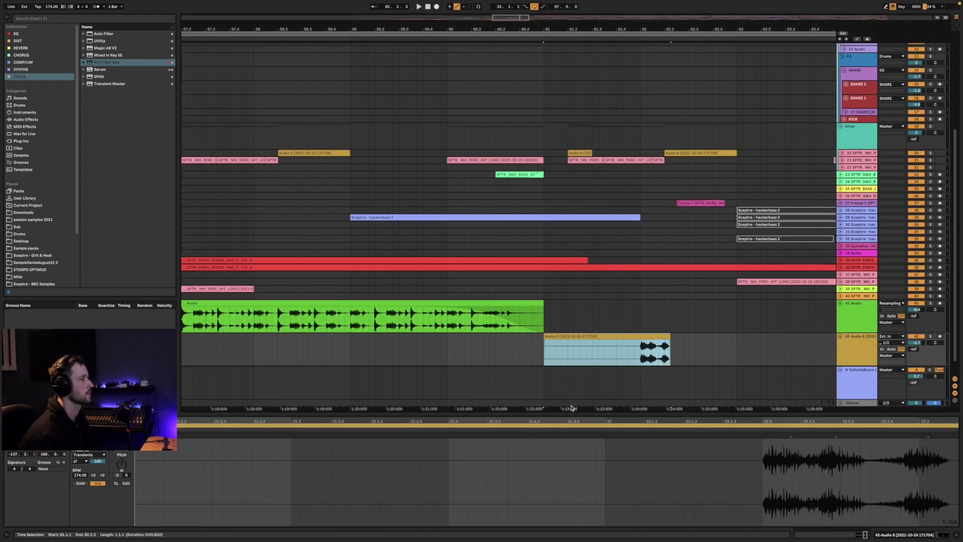
mouse_move(574, 420)
left_mouse_down()
mouse_move(786, 430)
mouse_move(635, 464)
left_mouse_up()
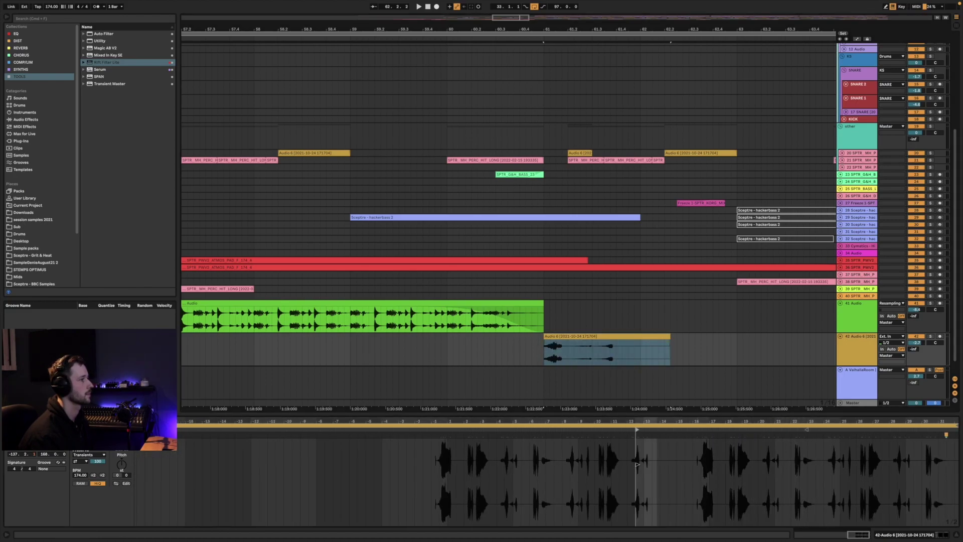
key("space")
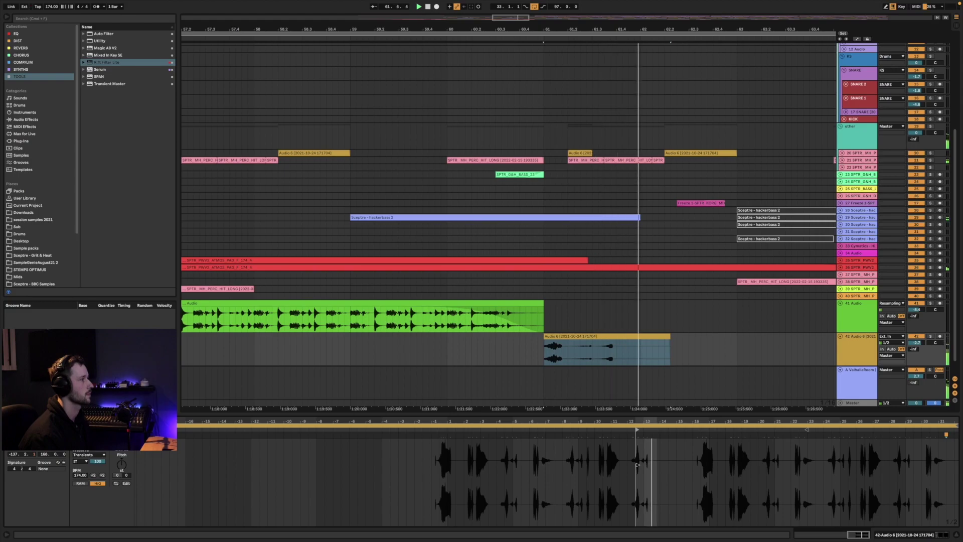
Shift the sample start of track 42's clip slightly, turn its reversal off and play it.
key("space")
key("space")
left_click_drag(637, 464, 640, 465)
left_click(114, 484)
key("space")
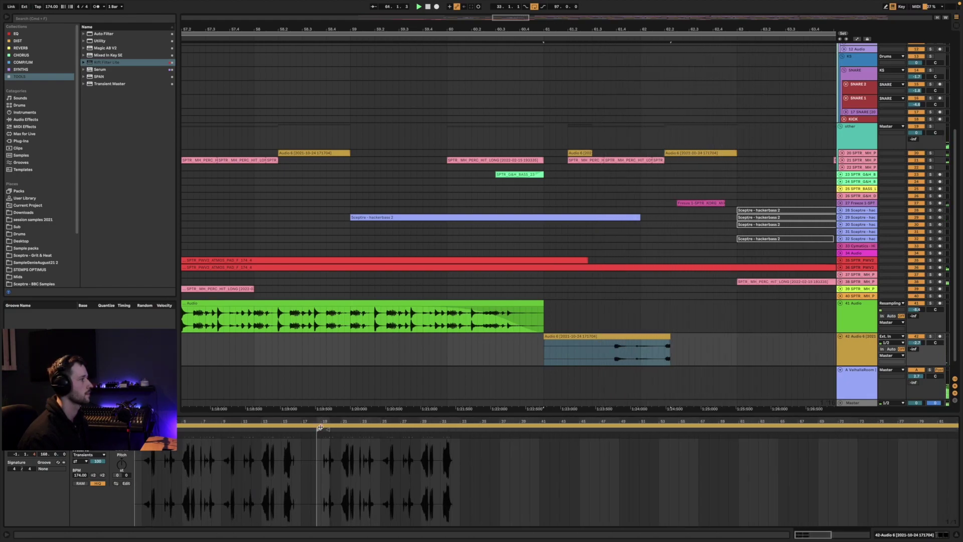
Audition other sample start positions for track 42's clip, and delete the clip.
left_click(222, 438)
mouse_move(239, 420)
left_mouse_down()
mouse_move(263, 423)
mouse_move(181, 442)
left_mouse_up()
key("space")
key("space")
key("space")
key("space")
key("space")
key("space")
key("Delete")
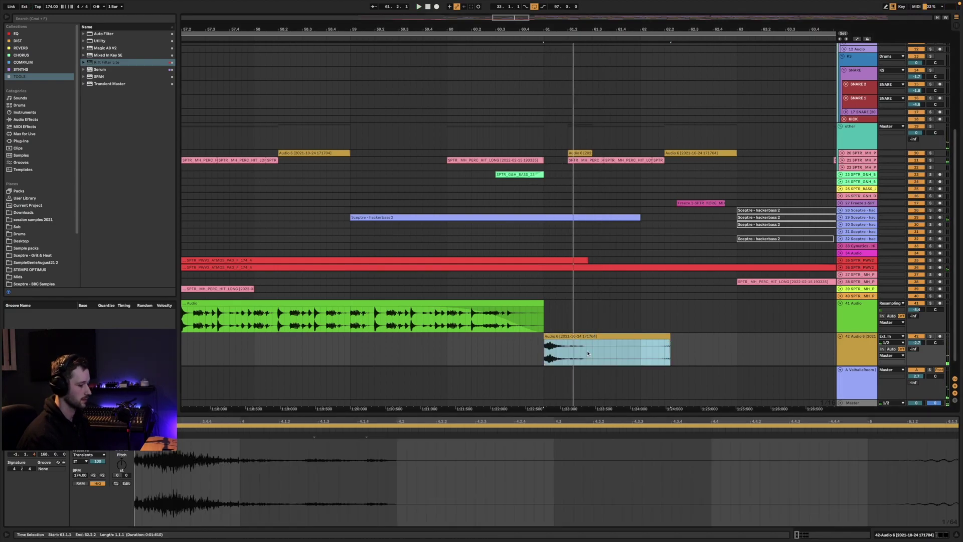
Unfold tracks 25 and 22 to show the waveforms of their clips in the drop.
left_click_drag(589, 30, 588, 2)
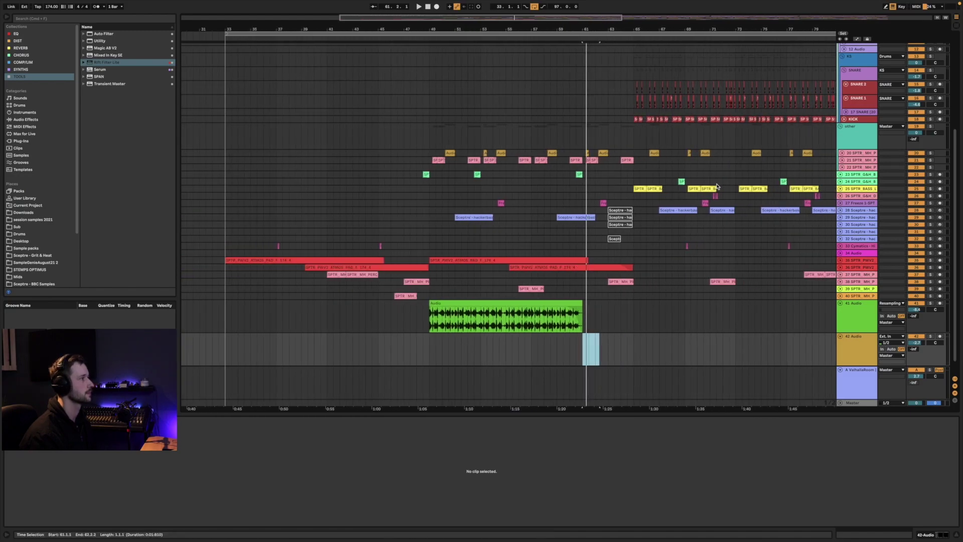
left_click(840, 189)
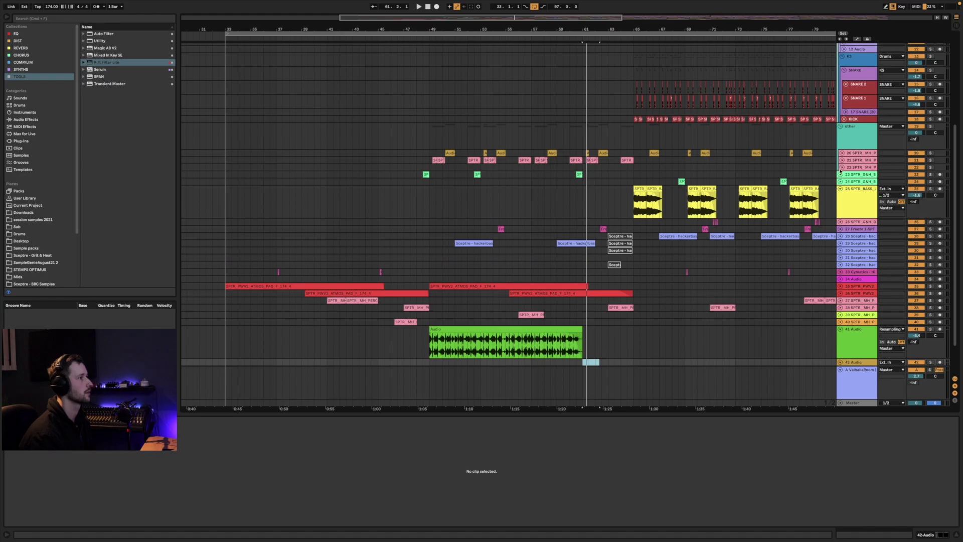
left_click(841, 168)
left_click_drag(654, 32, 538, 32)
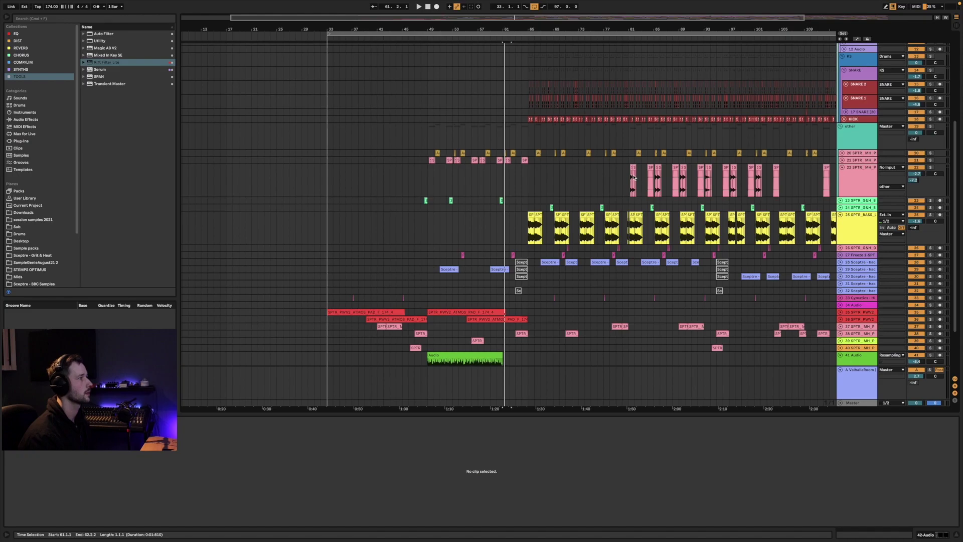
Move the pair of SPTR_MH_PERC_HIT_LONG clips from bar 89 on track 37 to bar 56 on track 42.
left_click(680, 326)
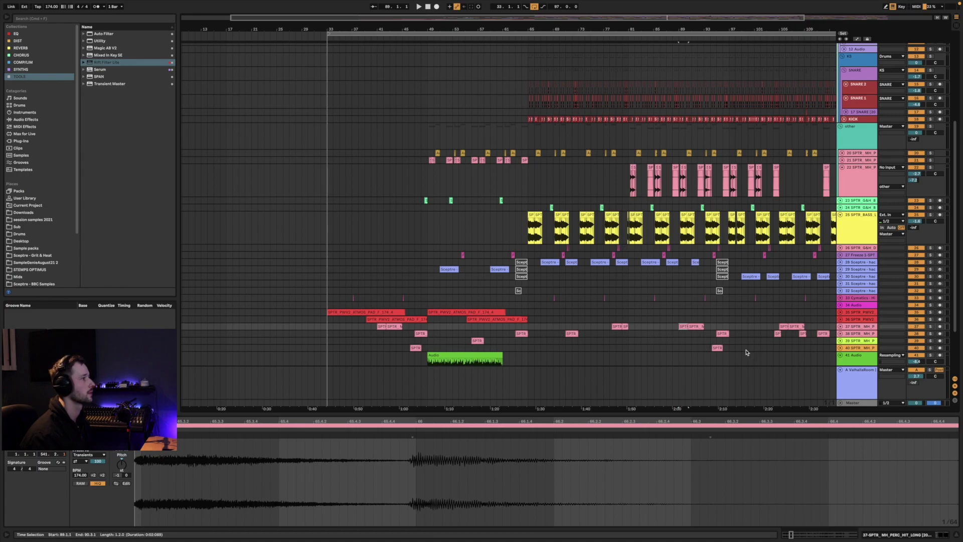
left_click(692, 327)
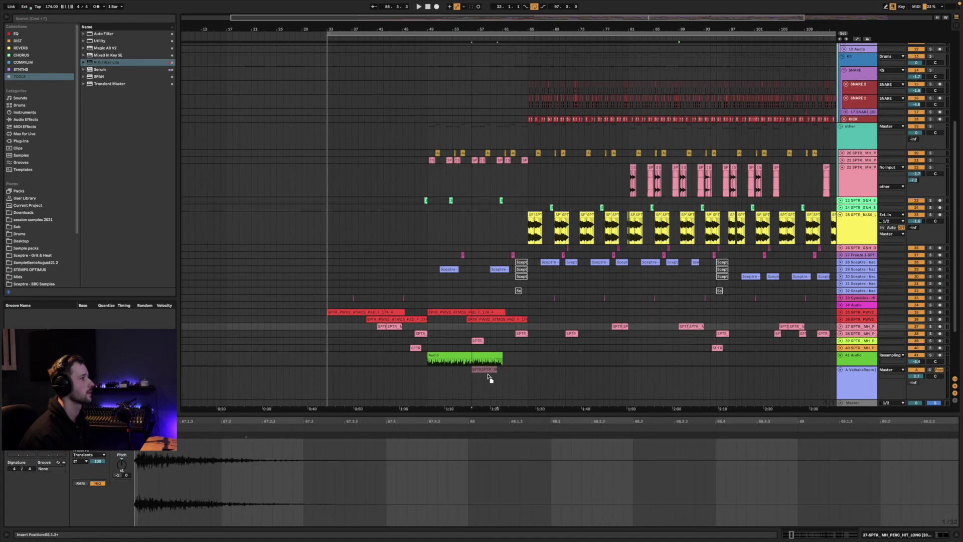
left_click_drag(498, 373, 530, 354)
scroll(571, 318, "down", 3)
left_click(551, 301)
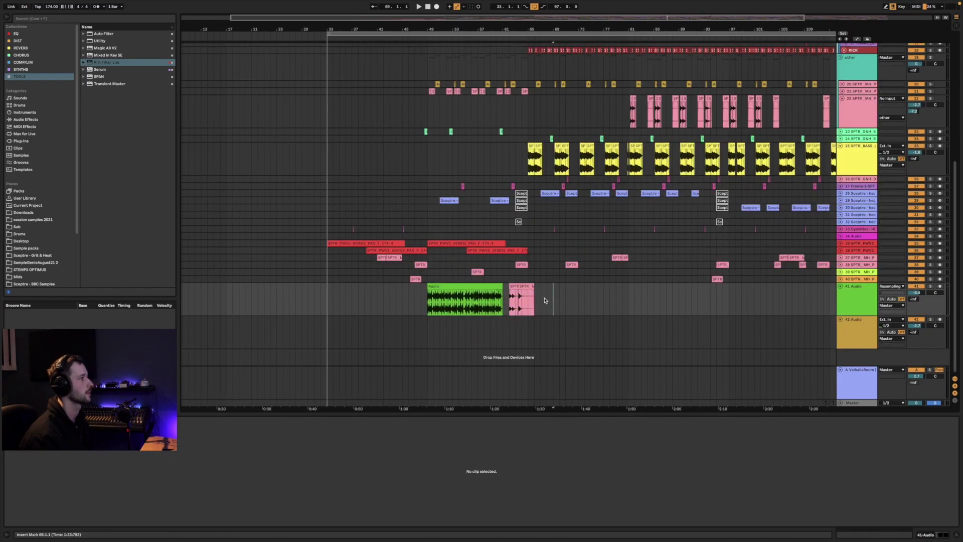
left_click(509, 299)
mouse_move(514, 286)
left_mouse_down()
mouse_move(488, 339)
mouse_move(473, 337)
left_mouse_up()
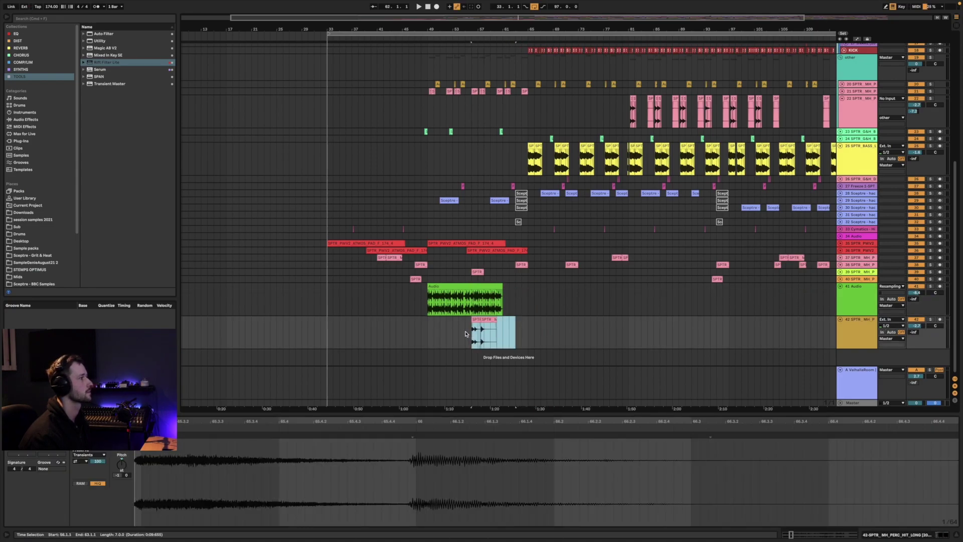
Play the percussion pair from bar 55, keep only the longer hit and place it at bar 61 on track 42.
left_click(466, 331)
key("space")
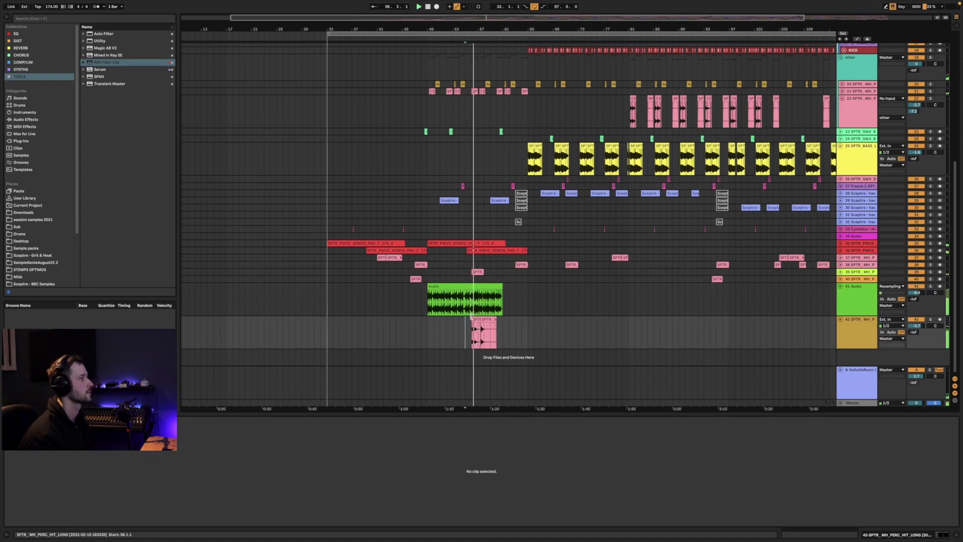
left_click_drag(501, 29, 489, 73)
left_click_drag(473, 320, 410, 331)
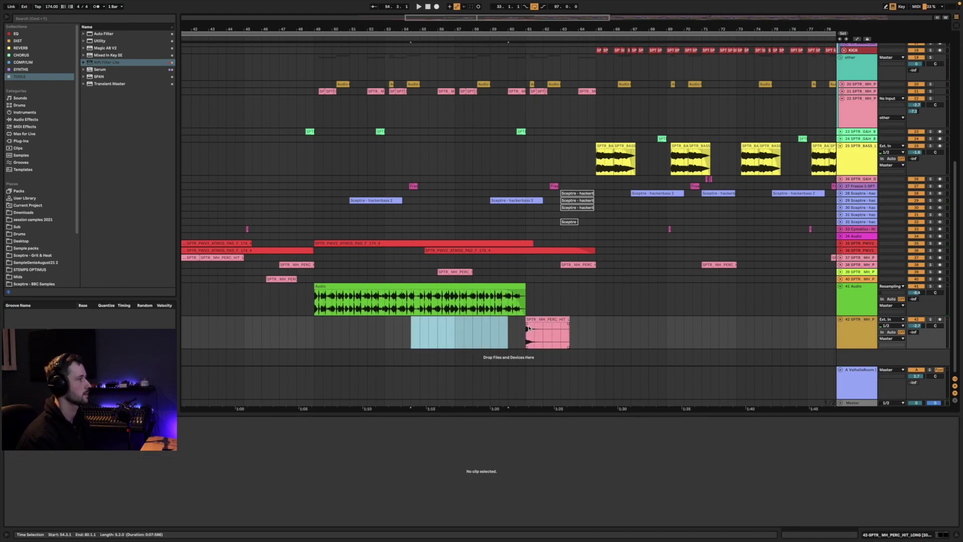
Play the transition into the drop from bar 59 to check the percussion hit on track 42.
left_click(499, 331)
key("space")
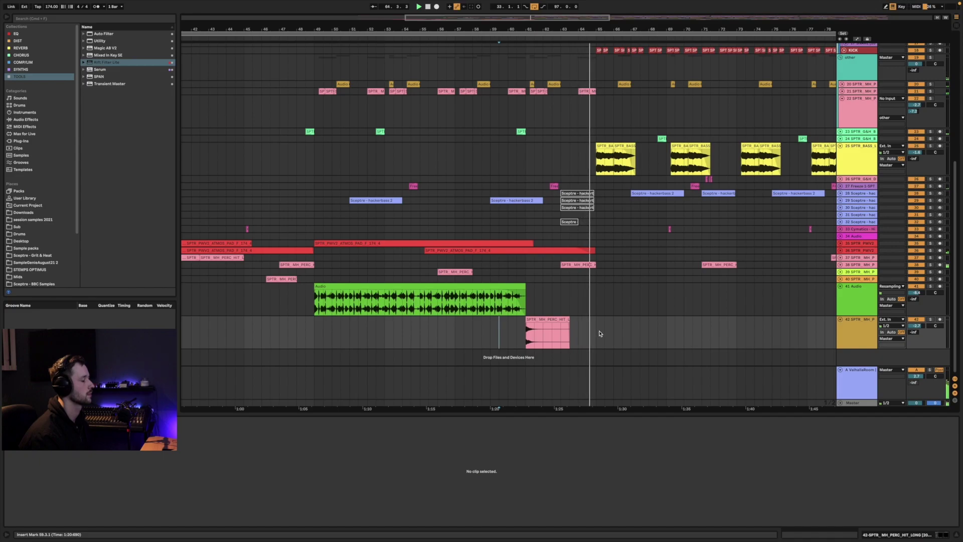
scroll(566, 332, "down", 5)
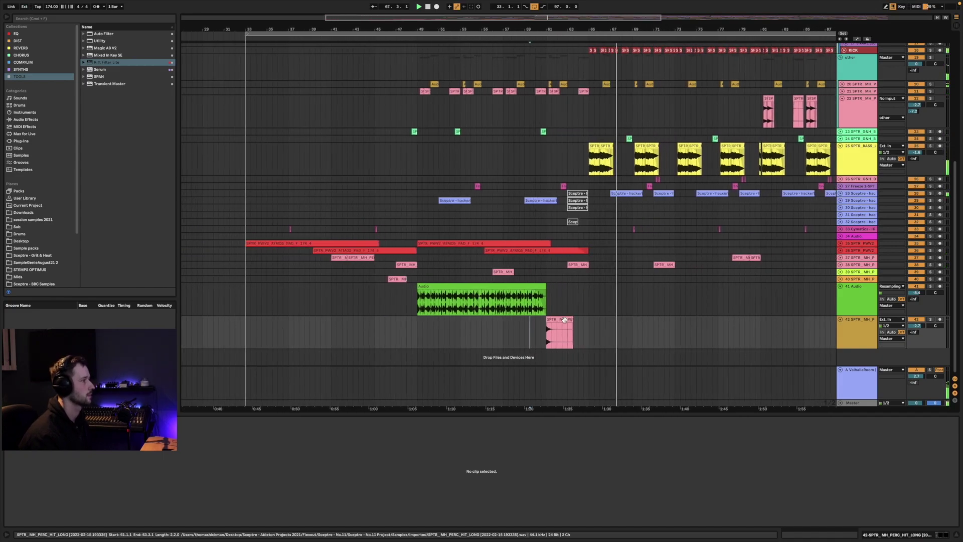
Copy track 42's long percussion hit from bar 61 to bars 33 and 49 on the same track.
left_click(566, 333)
left_click_drag(415, 332, 273, 357)
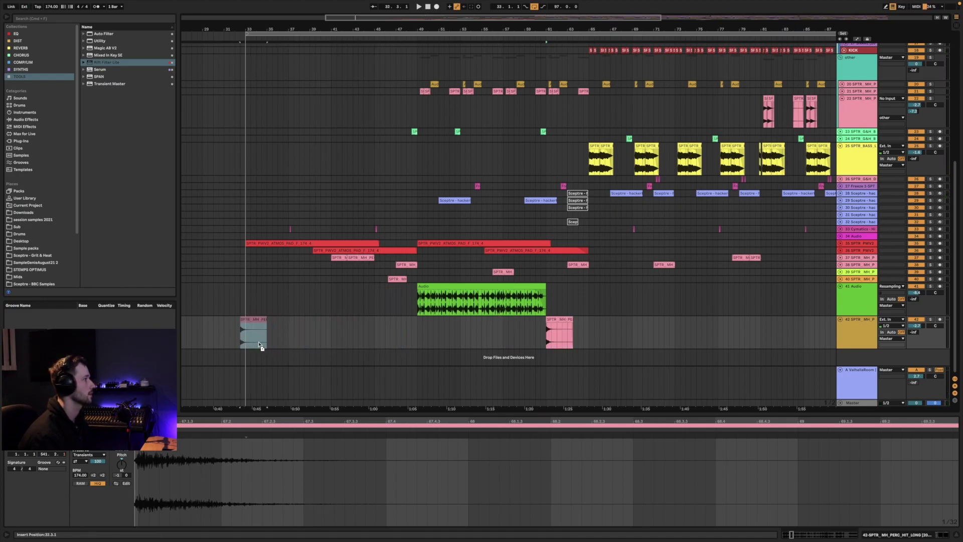
left_click_drag(265, 346, 430, 339)
left_click(399, 332)
Fold all tracks and groups in the arrangement, including tracks 41 and 42, to show the whole song compactly.
scroll(376, 286, "up", 5)
scroll(377, 291, "up", 2)
scroll(462, 57, "down", 4)
left_click_drag(464, 29, 432, 28)
scroll(397, 315, "down", 3)
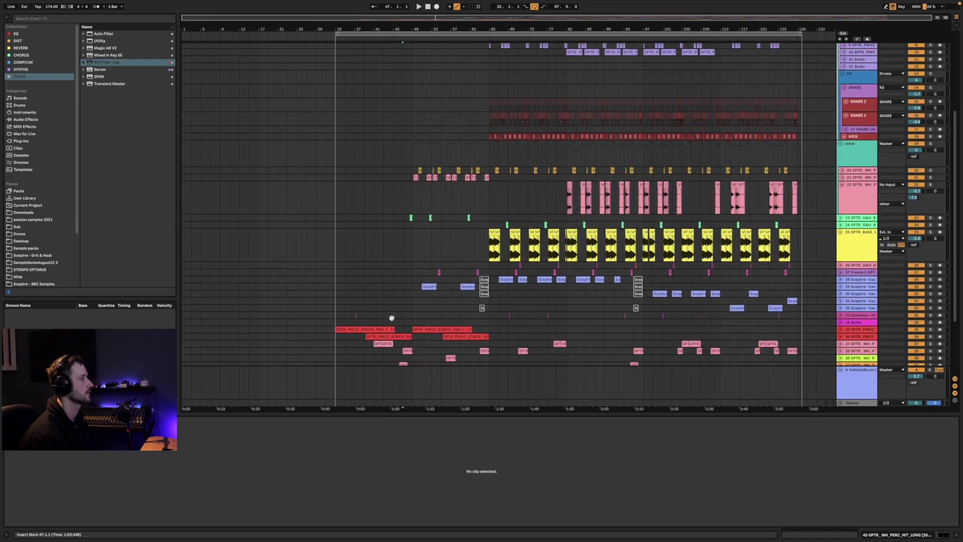
scroll(394, 318, "down", 4)
left_click(840, 319)
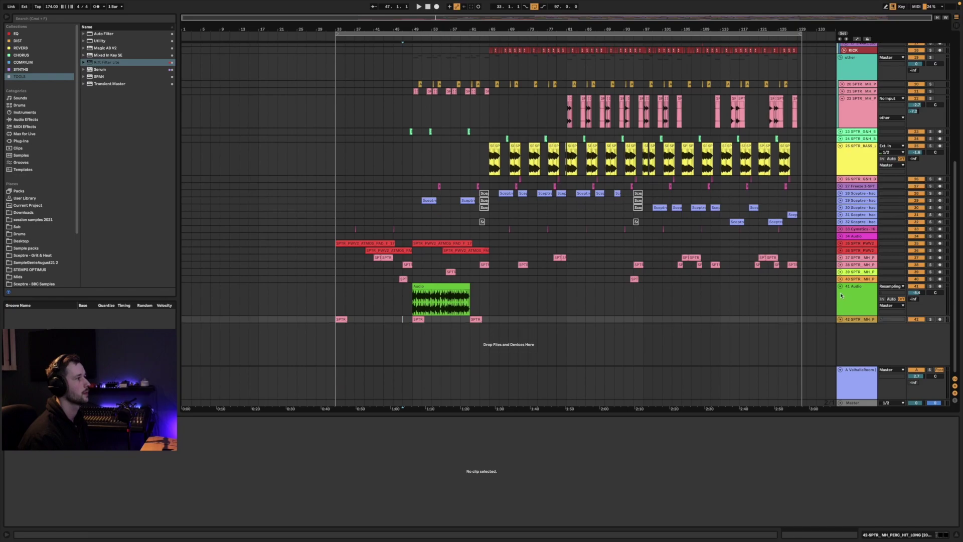
left_click(839, 286)
left_click(851, 290)
key("super+a")
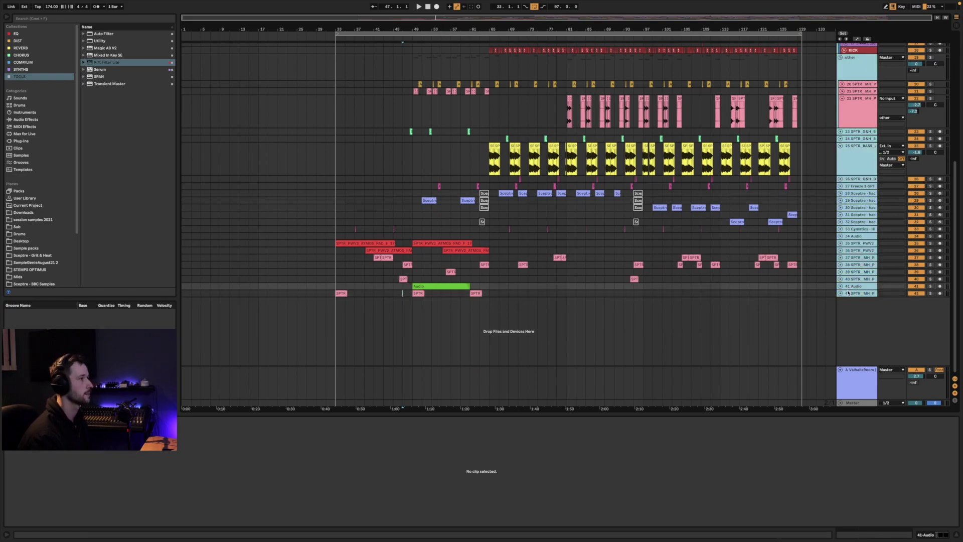
left_click(841, 293)
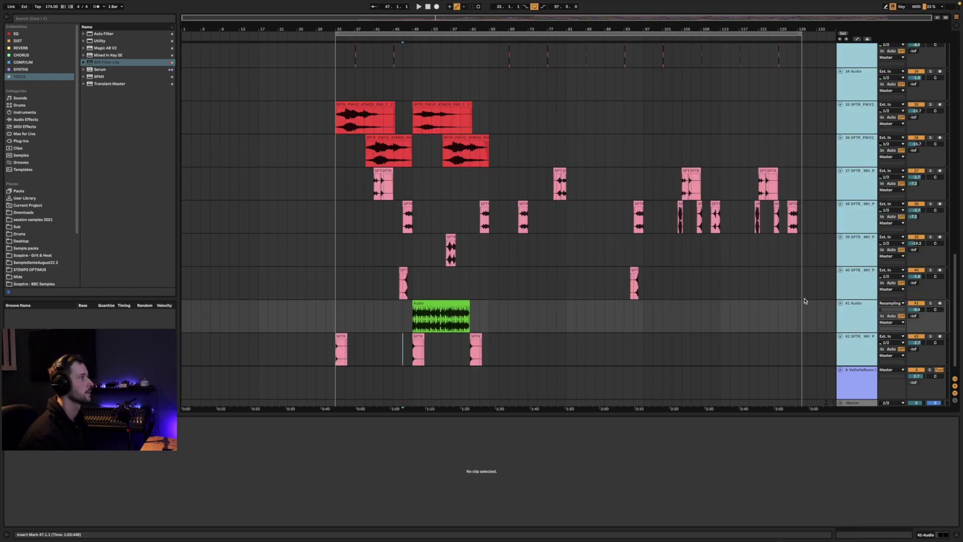
left_click(840, 336)
Play the intro from bar 31, and duplicate track 29's hackerbass clips from bars 51–65 to bar 35.
left_click(331, 186)
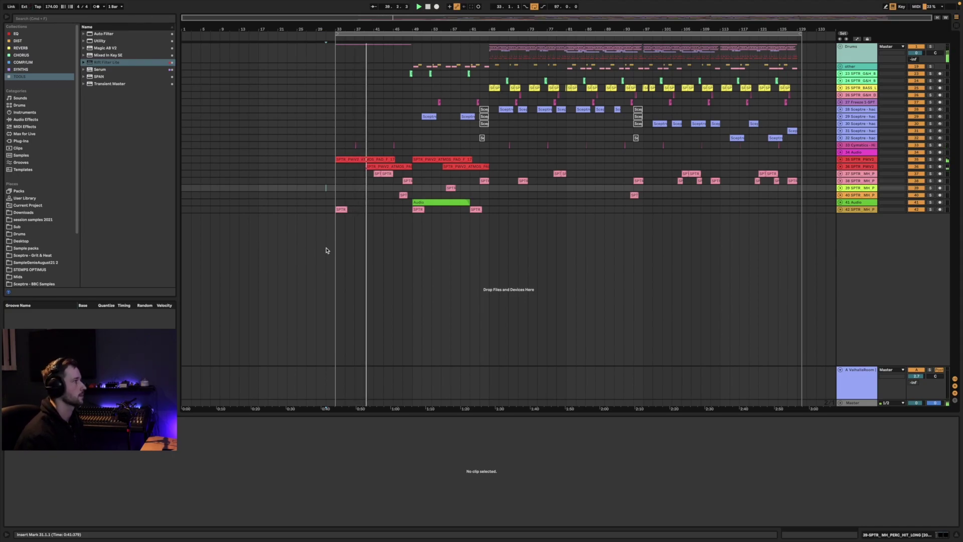
left_click_drag(414, 151, 345, 148)
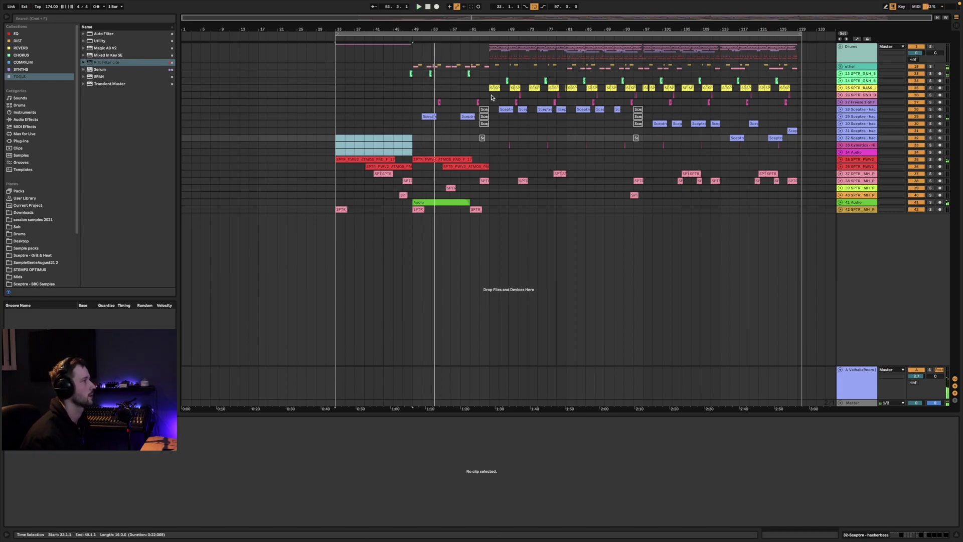
left_click_drag(491, 117, 350, 120)
left_click(425, 117)
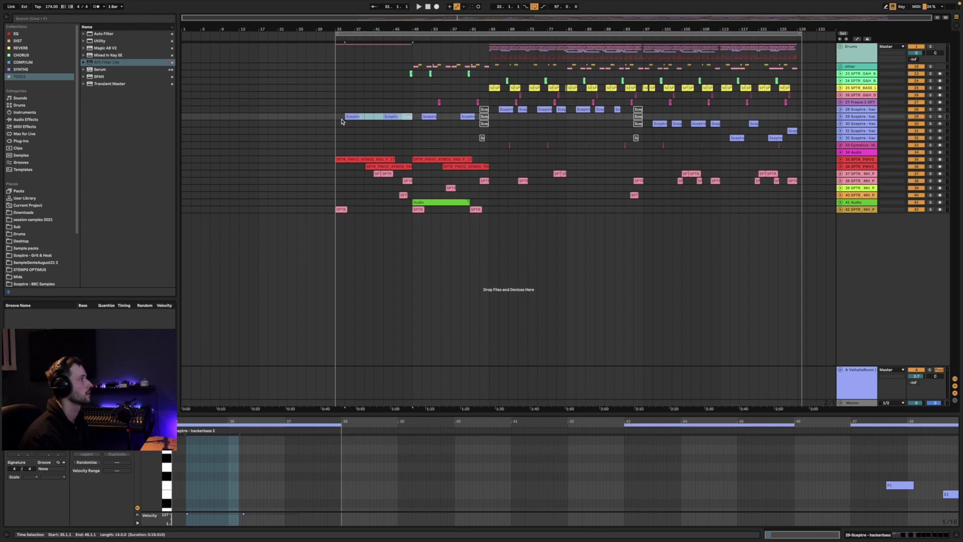
Play the intro from bars 33 and 43, and inspect the percussion clips just before bar 49 on tracks 38 and 40.
left_click(335, 118)
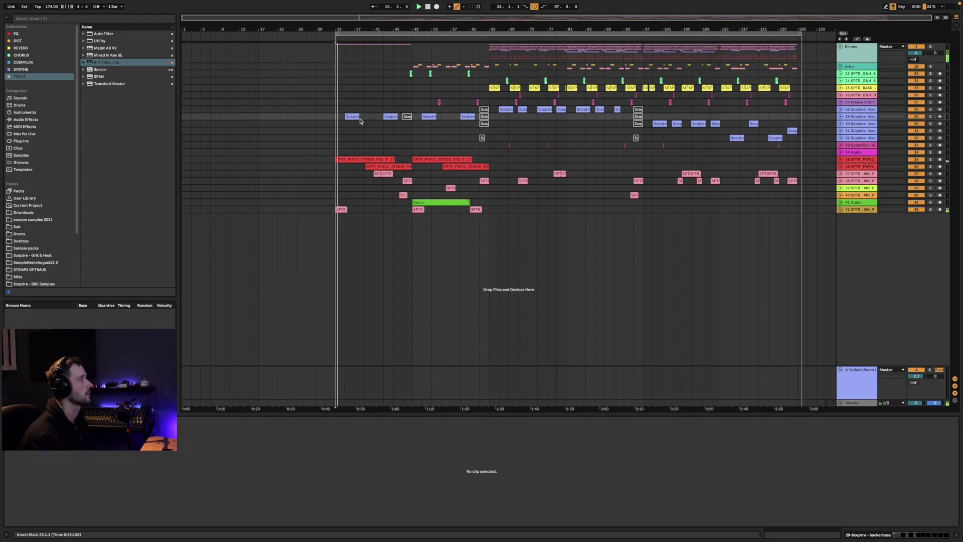
left_click(384, 120)
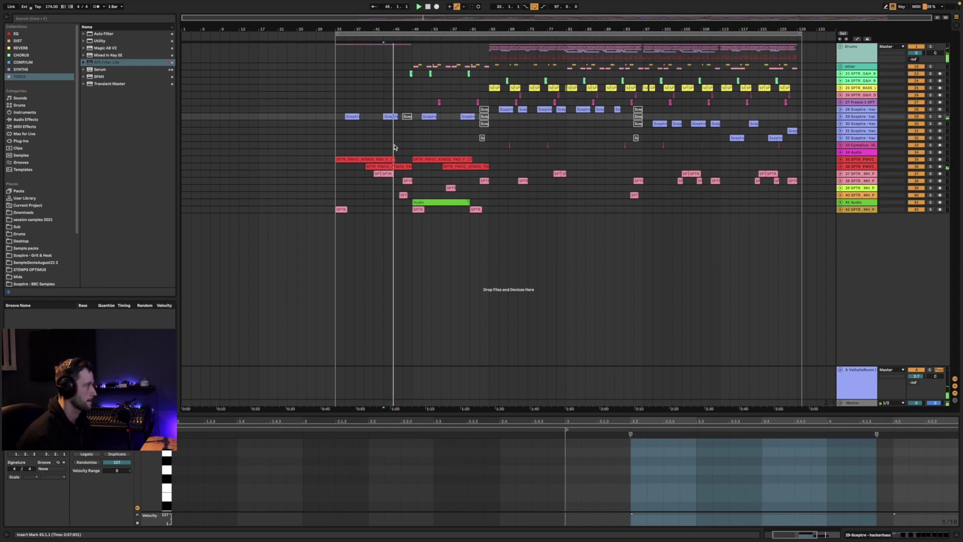
left_click(408, 181)
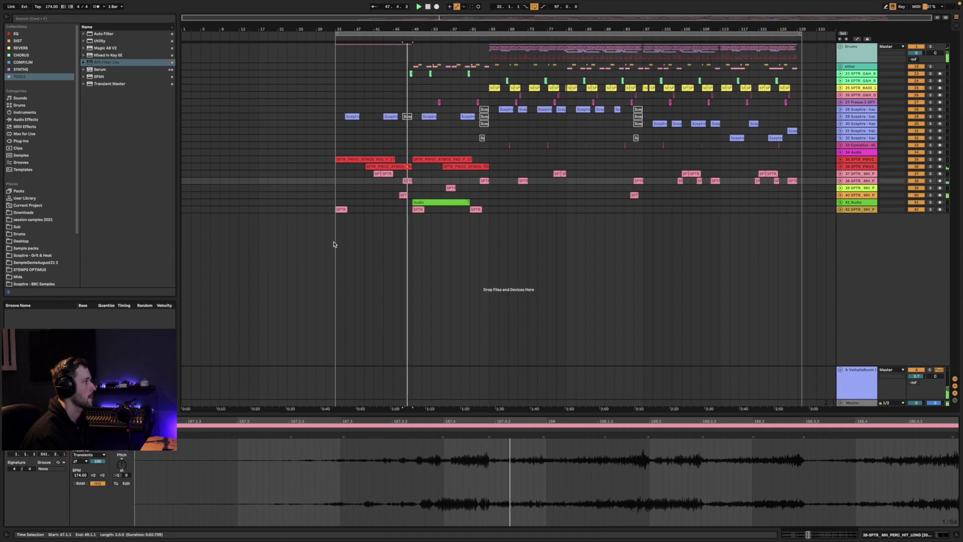
left_click(403, 194)
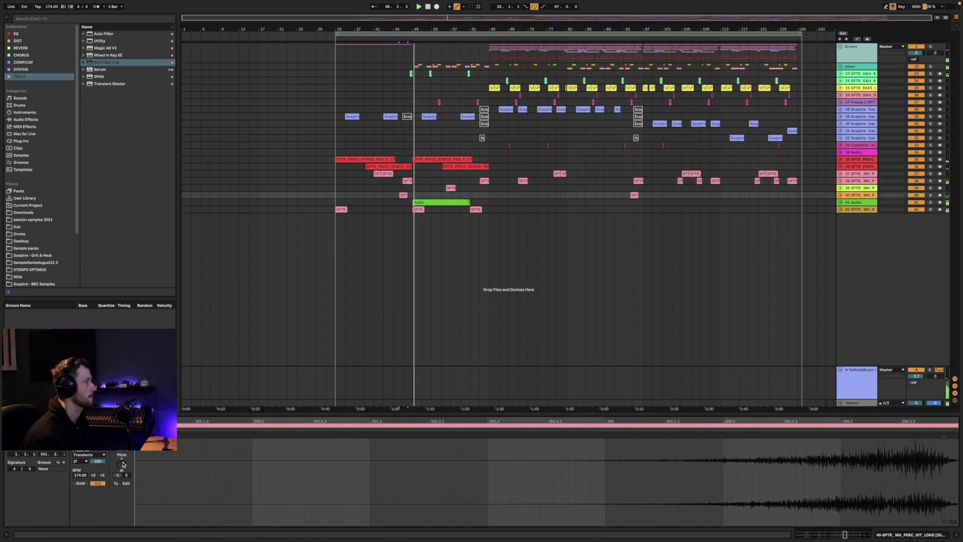
left_click(407, 181)
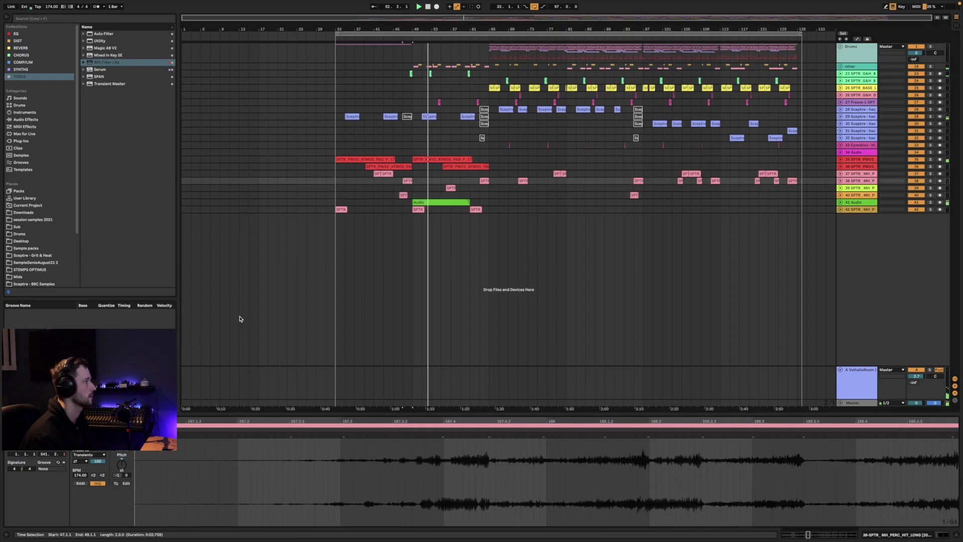
left_click(407, 232)
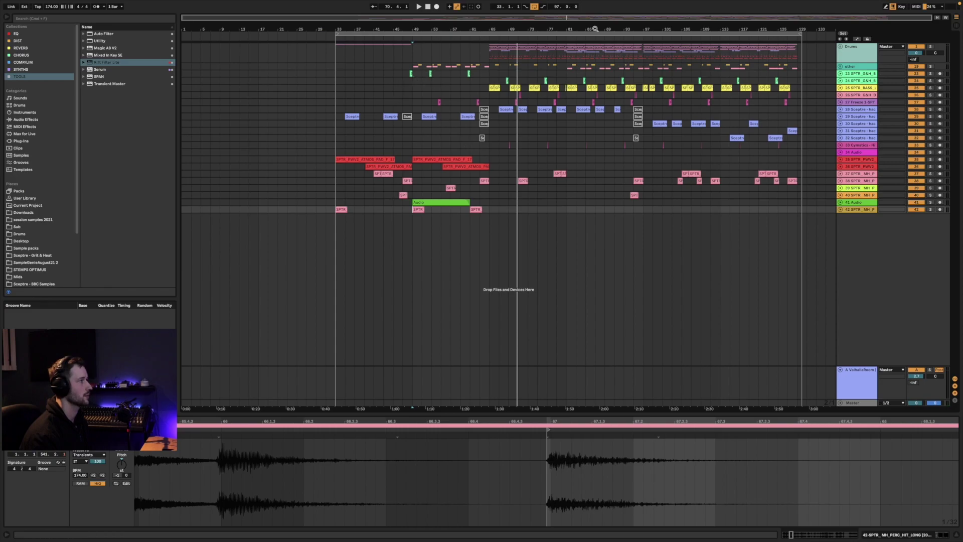
Examine the drop's second half, selecting empty stretches on tracks 28, 35 and 36 and the sections at bars 97 and 113.
left_click_drag(517, 29, 507, 40)
left_click_drag(607, 160, 695, 167)
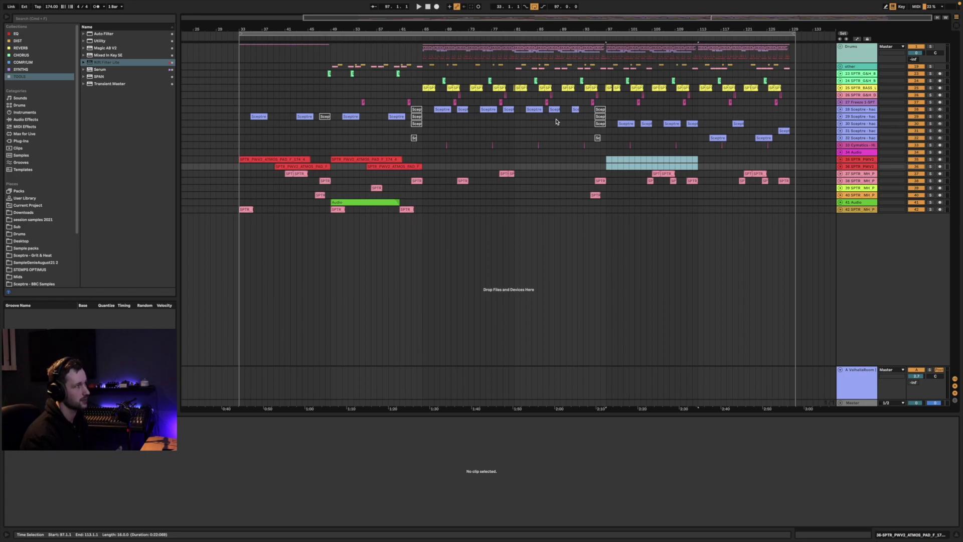
left_click_drag(701, 113, 708, 112)
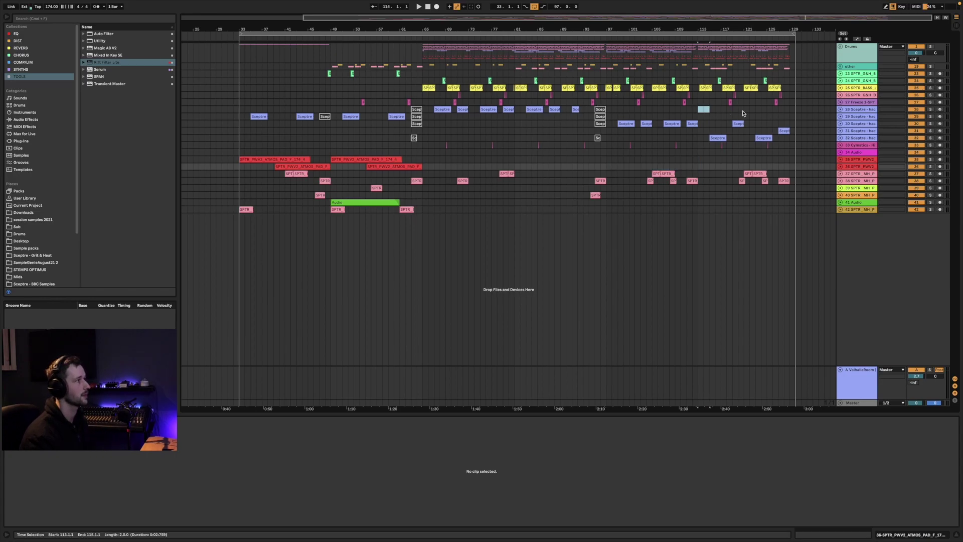
left_click_drag(788, 113, 789, 113)
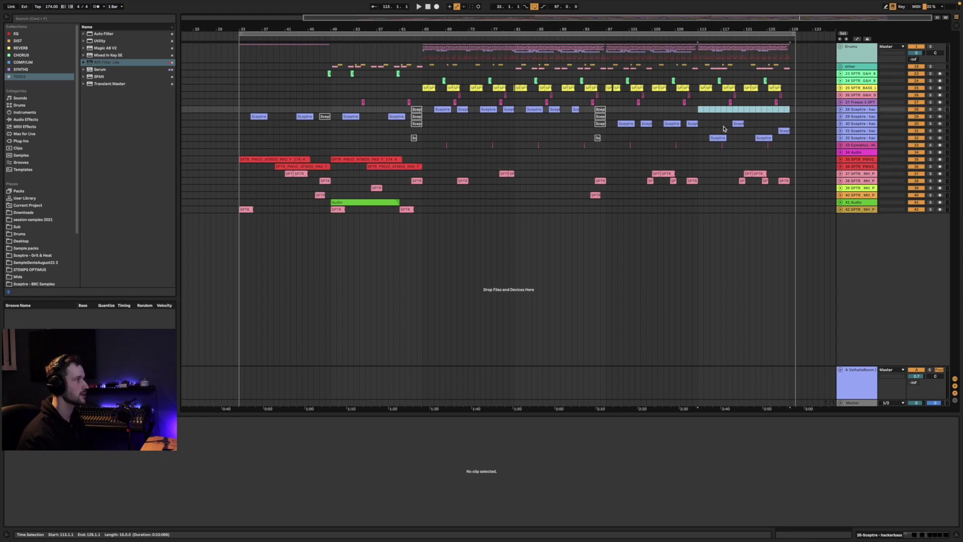
left_click(840, 210)
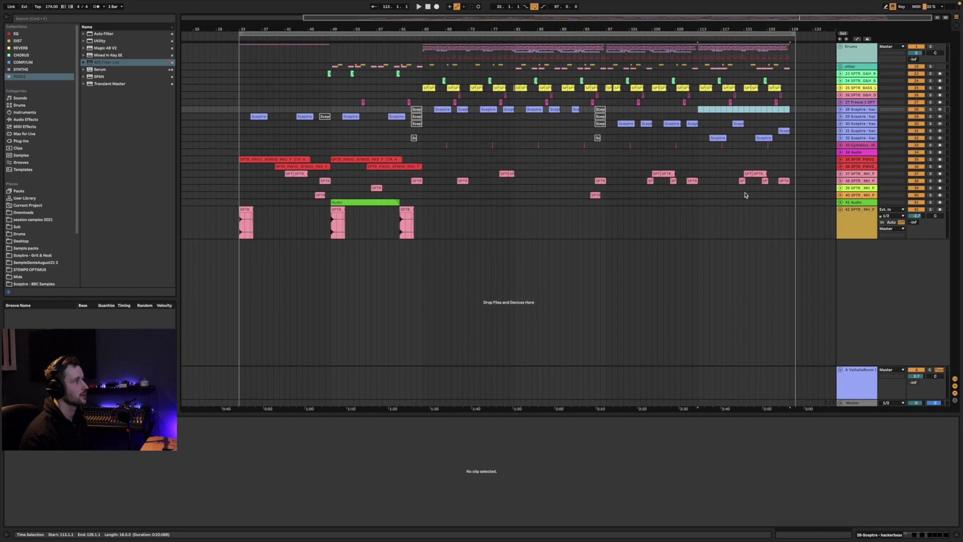
left_click_drag(786, 197, 697, 59)
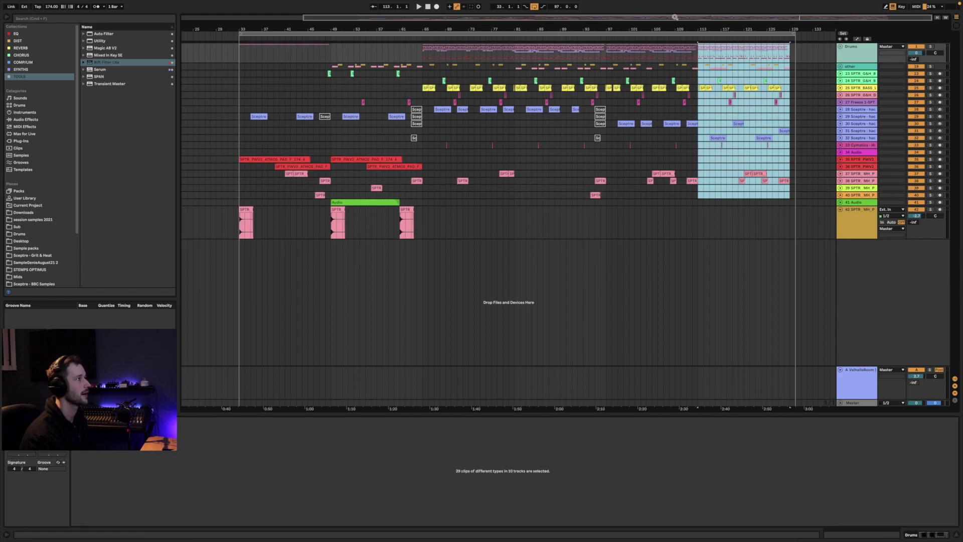
left_click_drag(678, 27, 648, 138)
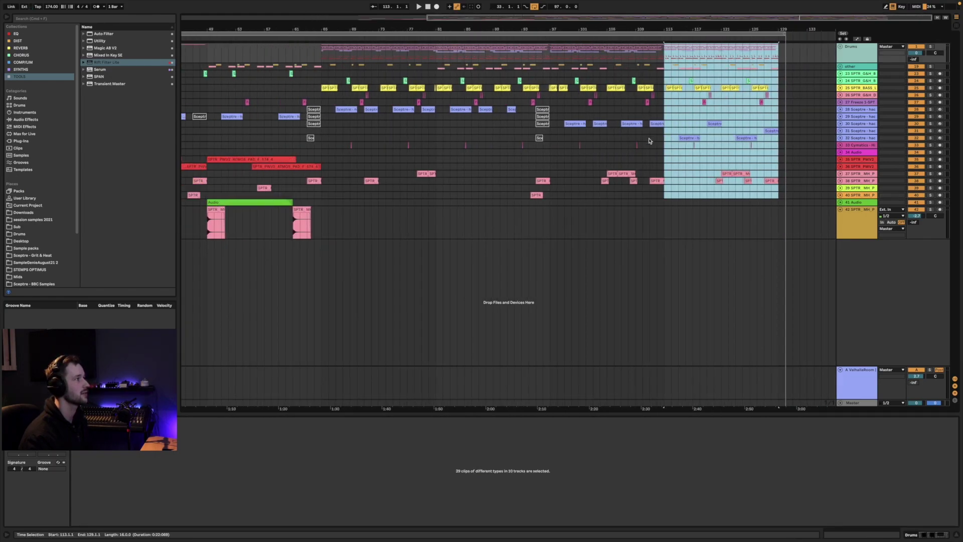
left_click_drag(668, 199, 549, 35)
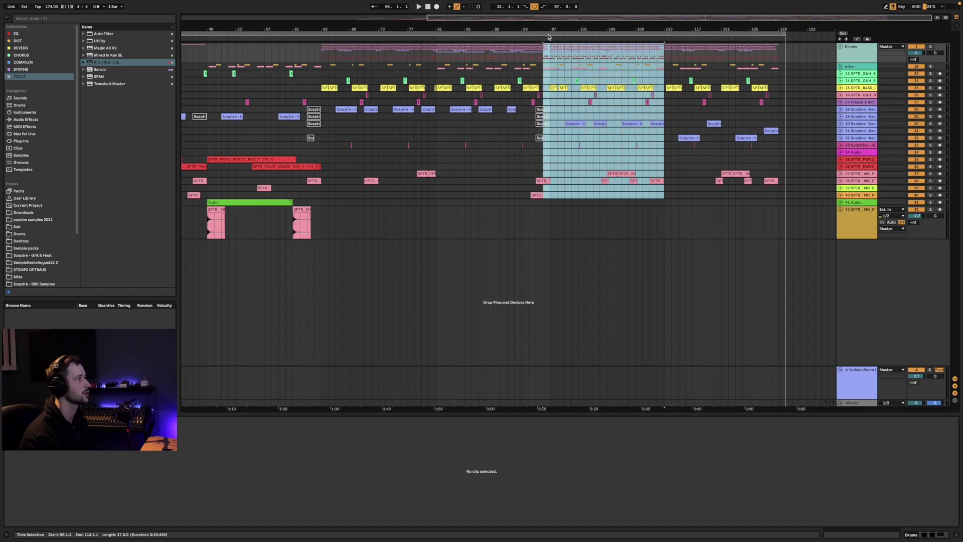
Unfold the Drums group, loop bars 97–113 and move all clips in that section to bar 129.
left_click(840, 46)
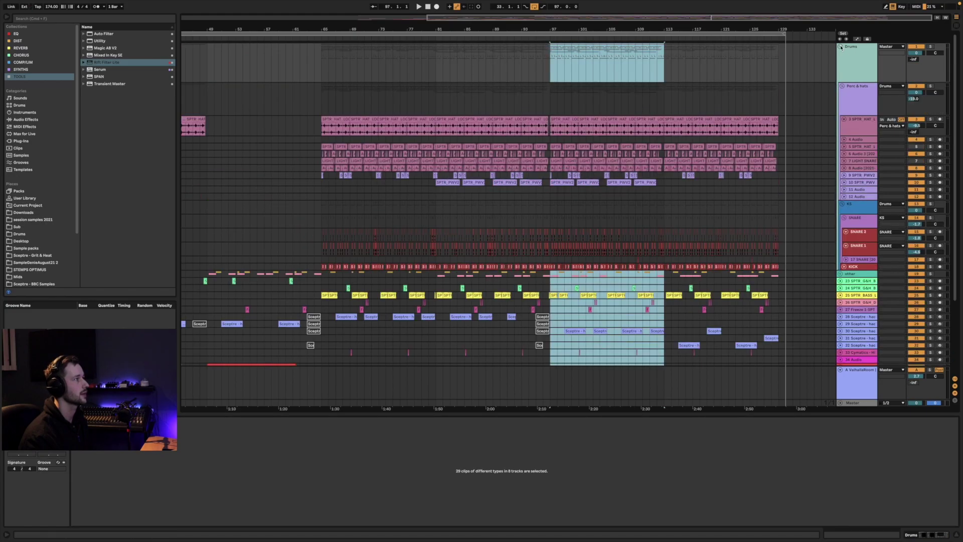
left_click(550, 67)
left_click_drag(550, 67, 662, 61)
key("super+l")
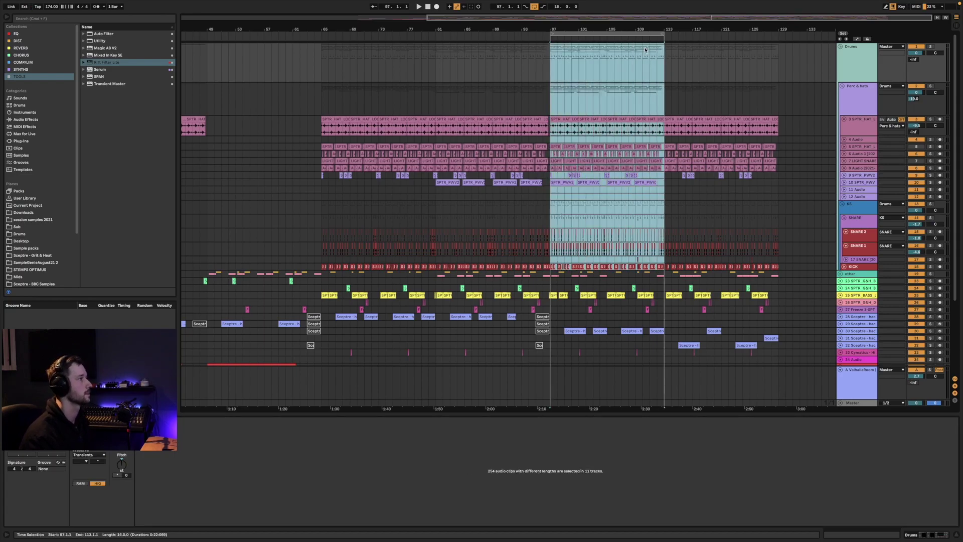
left_click(602, 37)
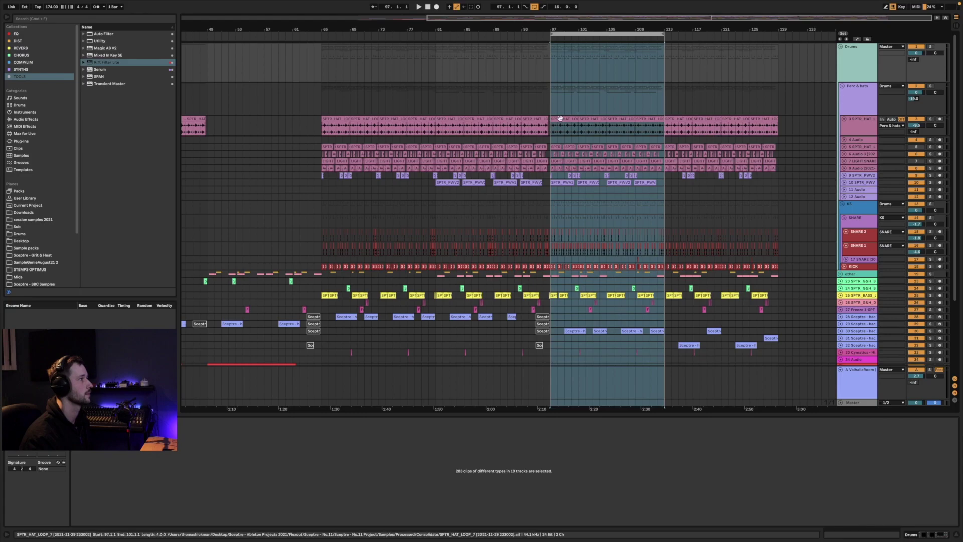
left_click_drag(559, 118, 789, 125)
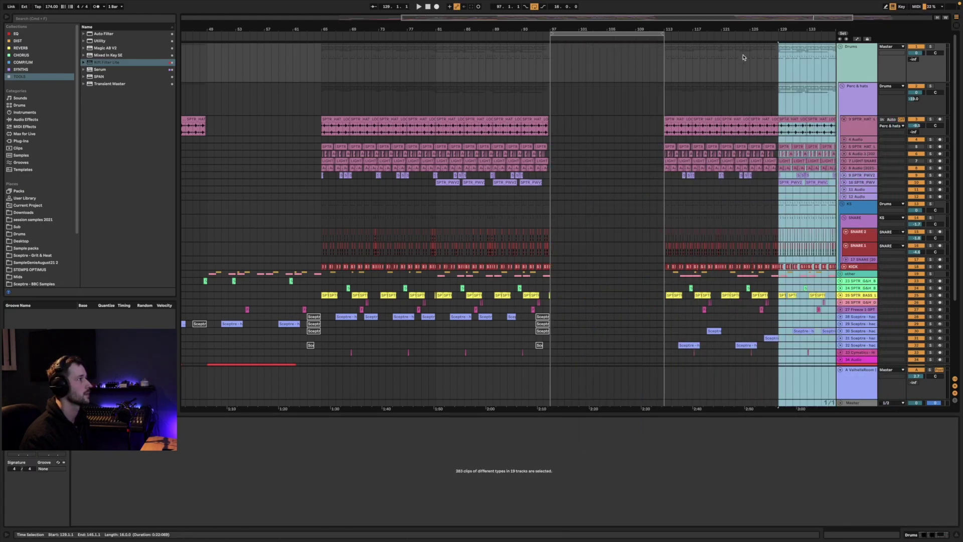
Loop bars 113–145 and move all clips in that range to bar 97 to close the gap.
left_click_drag(718, 31, 796, 54)
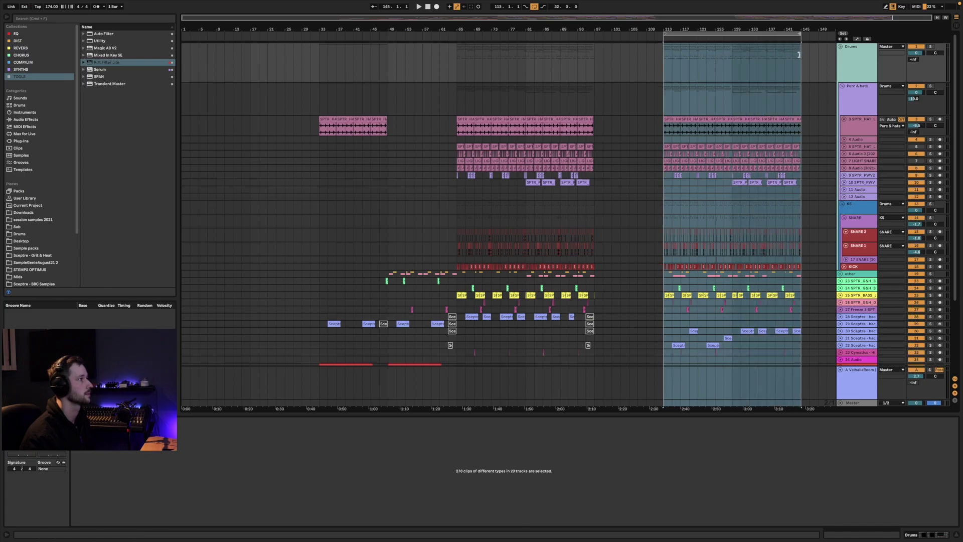
left_click_drag(670, 126, 603, 129)
left_click(580, 209)
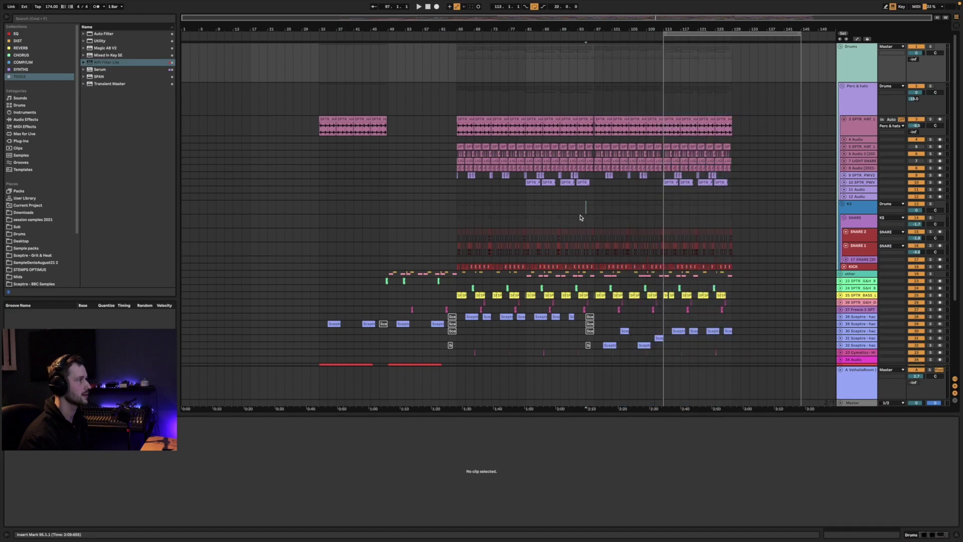
Extend the loop's start back to bar 71, and play the rearranged drop from bar 81.
left_click_drag(664, 34, 480, 75)
left_click(516, 207)
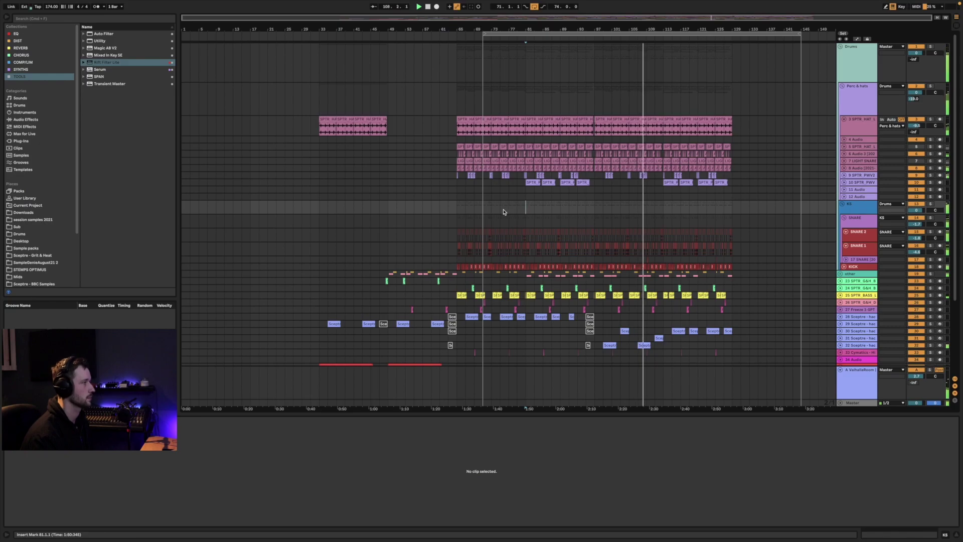
Fold track 42, leaving track 41 folded as well.
scroll(552, 246, "down", 5)
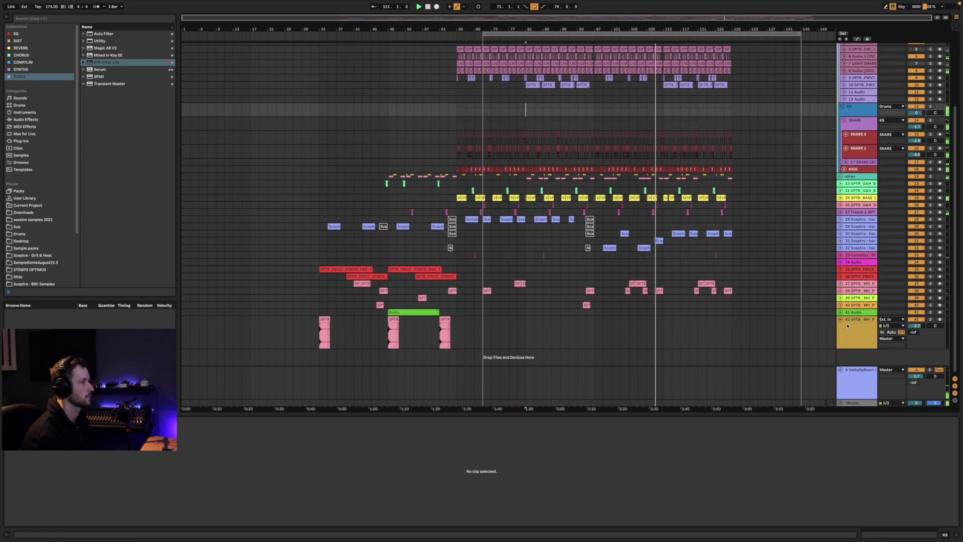
left_click(840, 312)
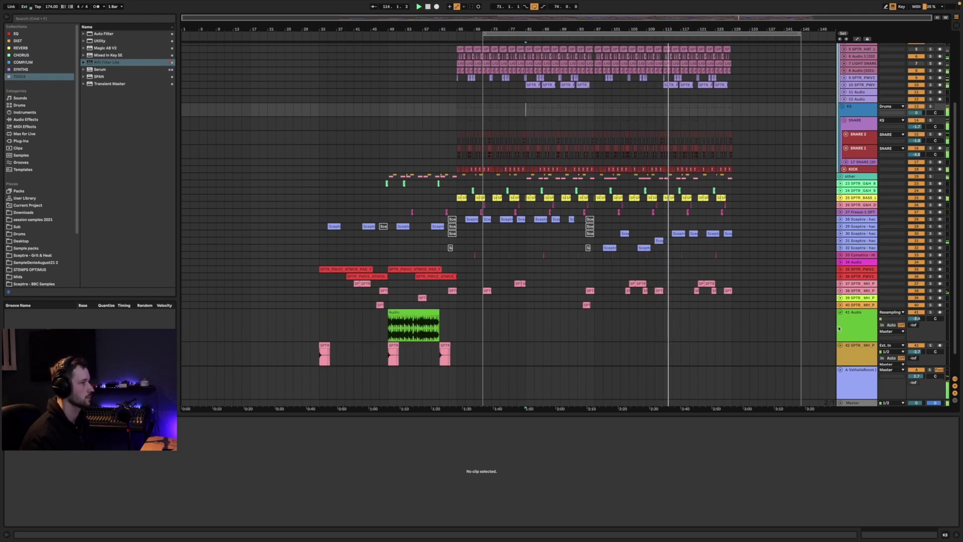
left_click(841, 312)
left_click(840, 319)
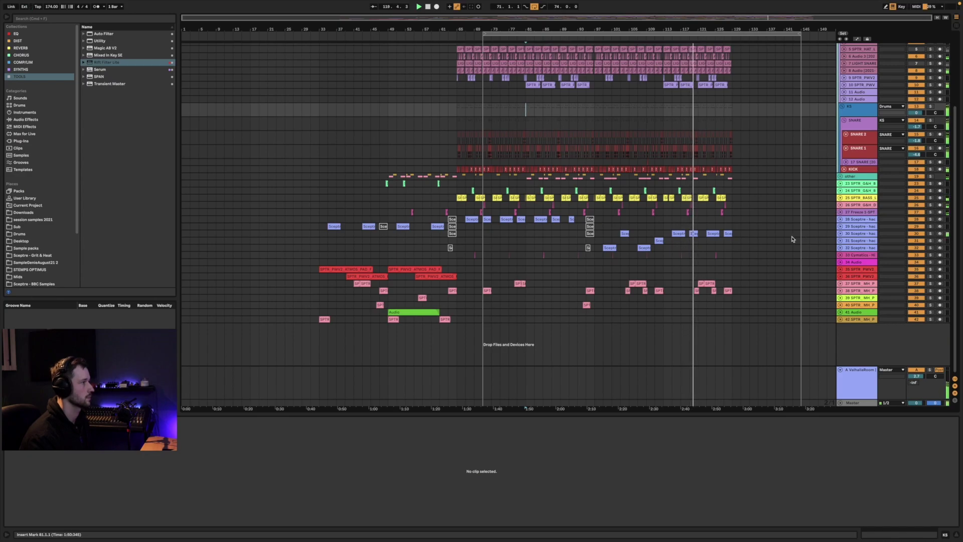
Stop playback, place the insert marker at bar 118 and unfold track 30 to show its hackerbass clips' notes.
left_click_drag(687, 30, 599, 38)
left_click(599, 240)
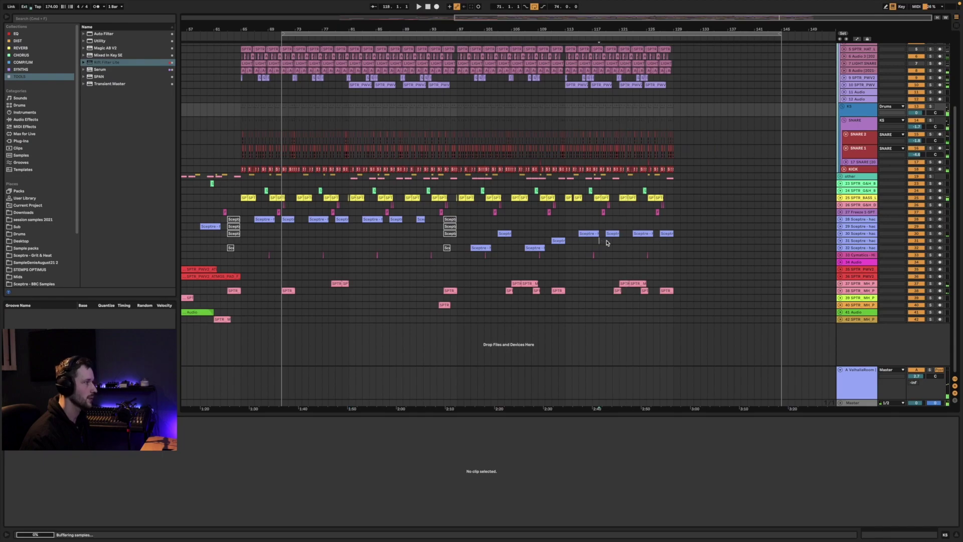
left_click(840, 234)
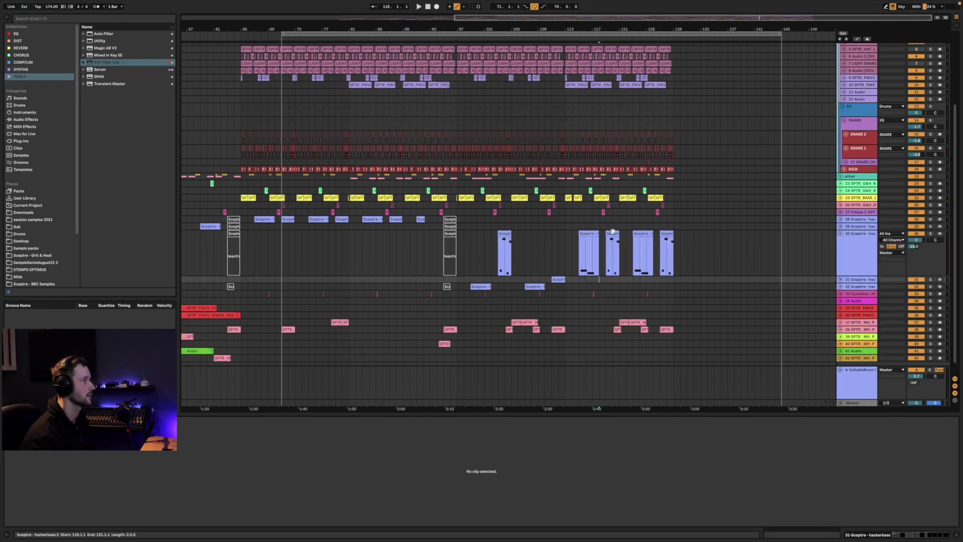
Swap the hackerbass clips on track 30 so the two-bar clip starts at bar 115 and the three-bar clip at bar 119, and play the section.
left_click_drag(612, 231, 590, 240)
left_click(580, 234)
key("space")
left_click_drag(584, 40, 579, 66)
left_click_drag(610, 234, 577, 244)
left_click(501, 252)
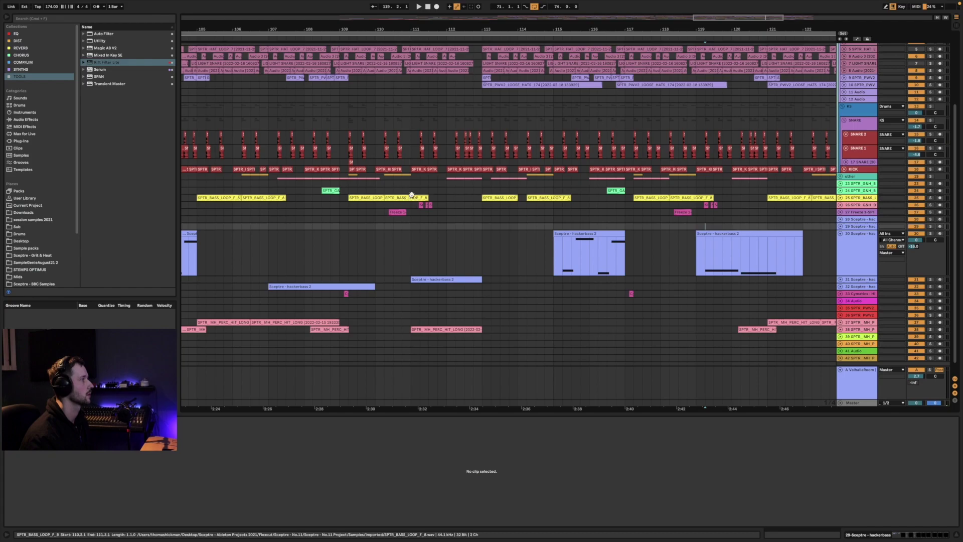
left_click(460, 219)
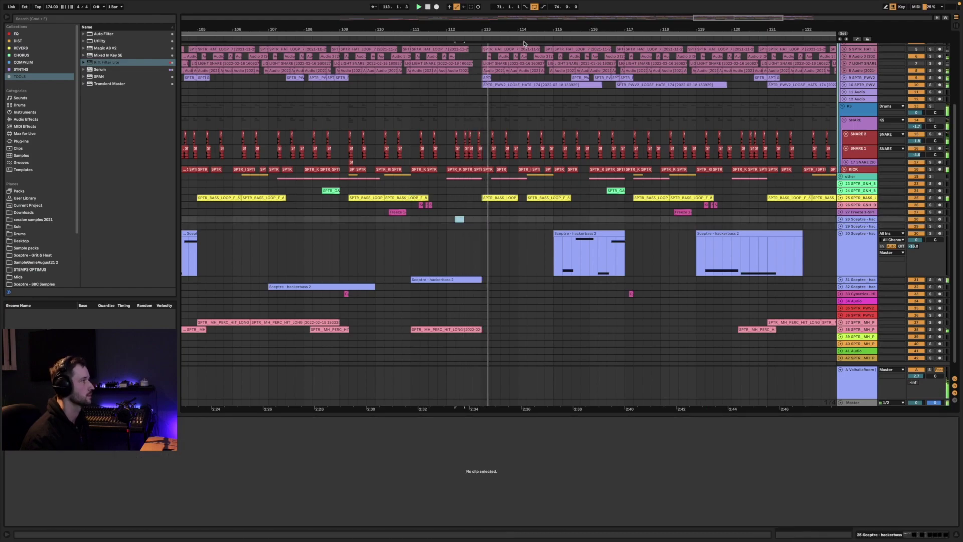
left_click_drag(529, 29, 529, 10)
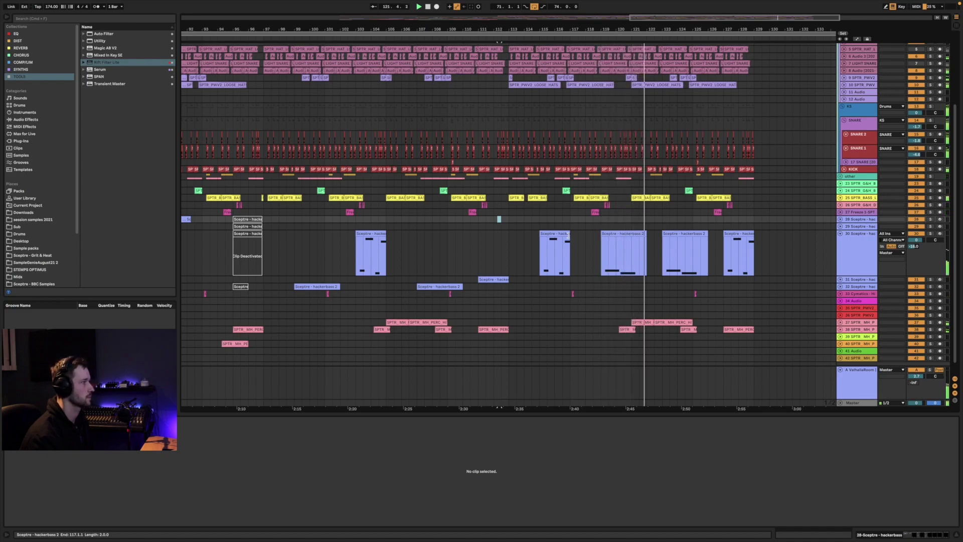
Raise the second note of the hackerbass clip at bar 119 by one semitone, play from bar 118 and close the clip's notes.
double_click(623, 253)
scroll(345, 450, "down", 3)
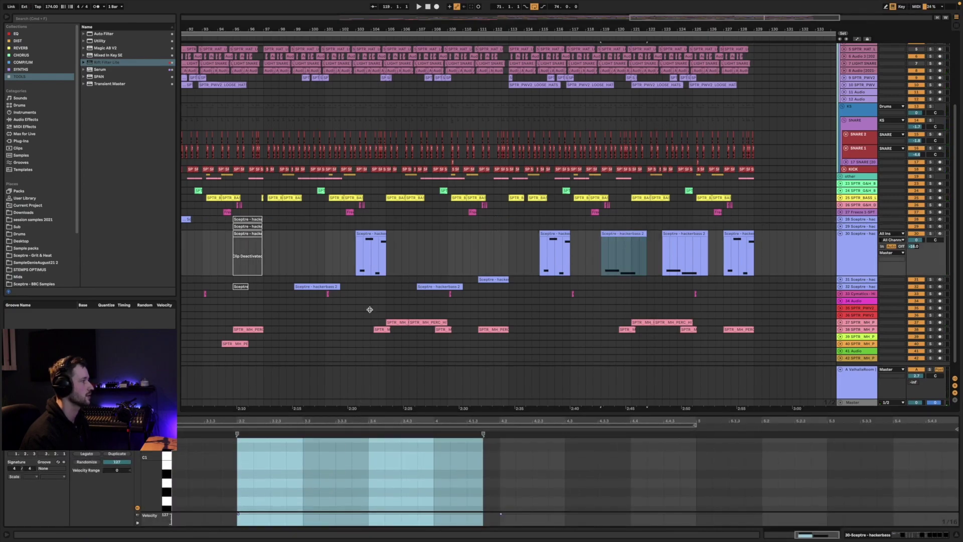
left_click_drag(366, 415, 366, 226)
left_click(372, 339)
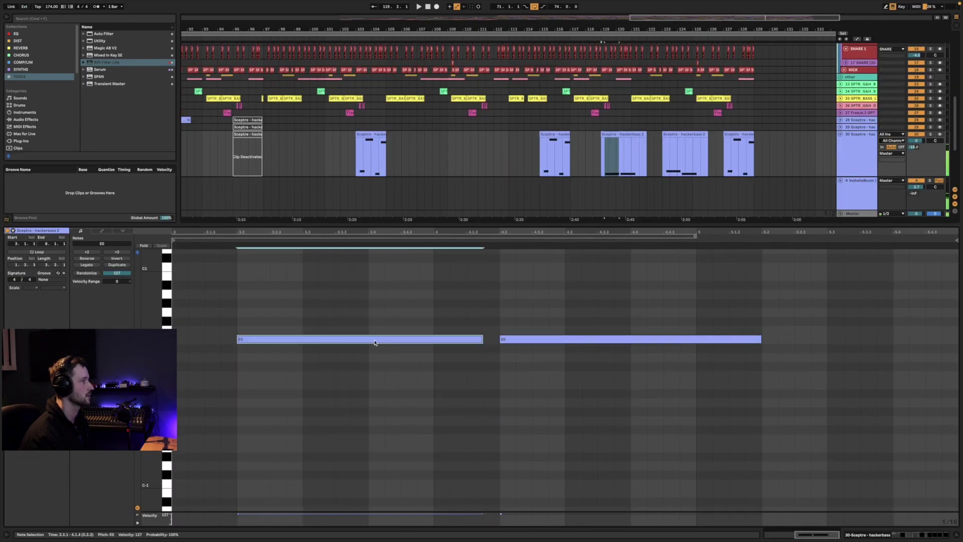
left_click_drag(510, 338, 511, 330)
left_click(595, 165)
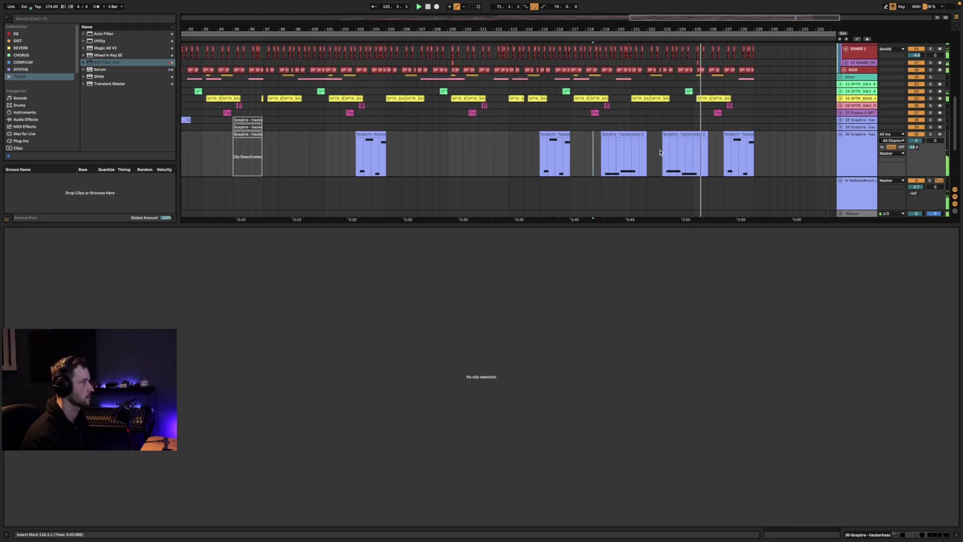
left_click_drag(484, 30, 484, 11)
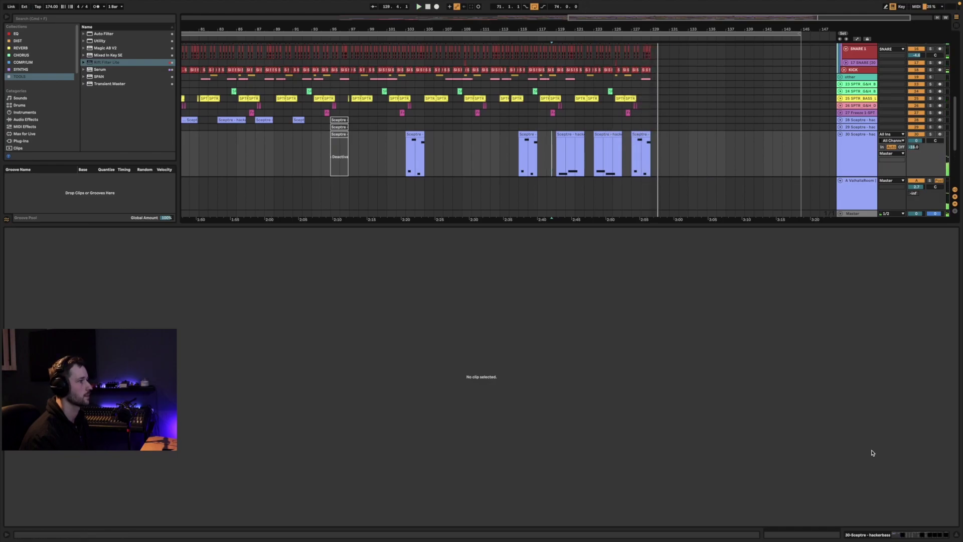
left_click(956, 536)
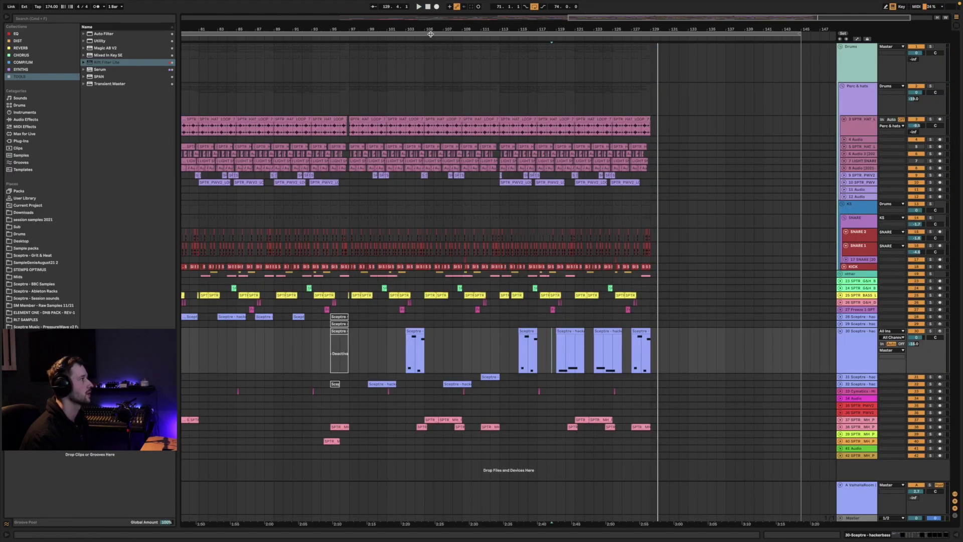
Play the drop from bar 88, and place the insert marker at bar 92 on track 27.
left_click_drag(443, 29, 542, 28)
left_click(491, 309)
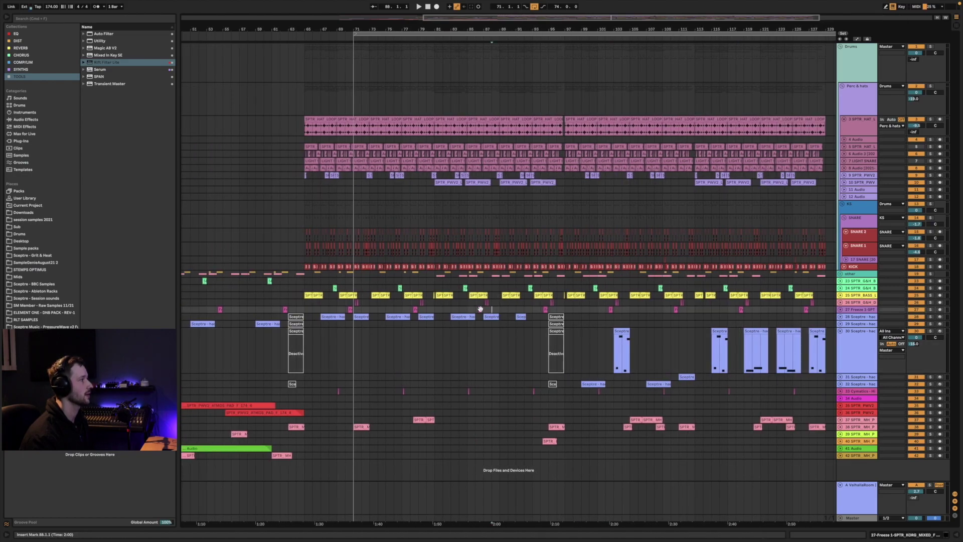
key("space")
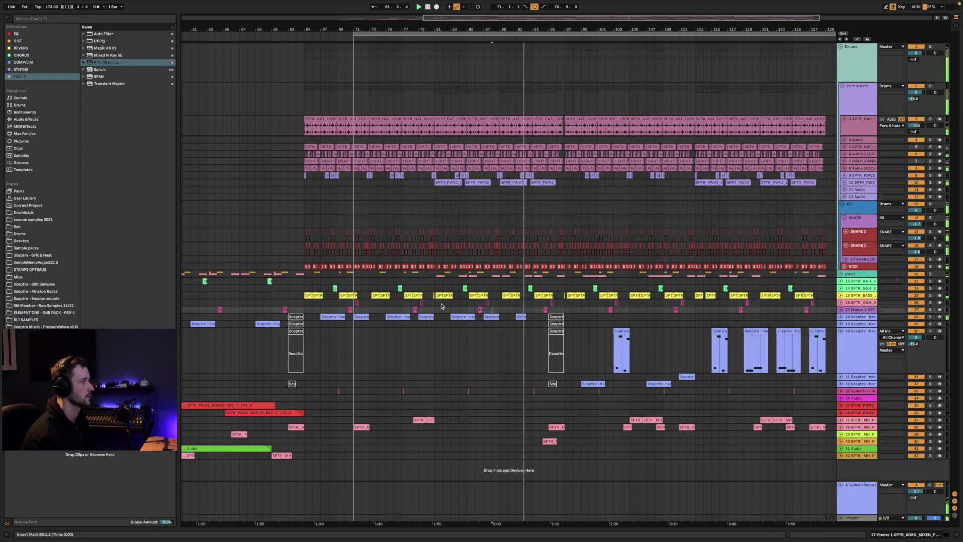
left_click(523, 310)
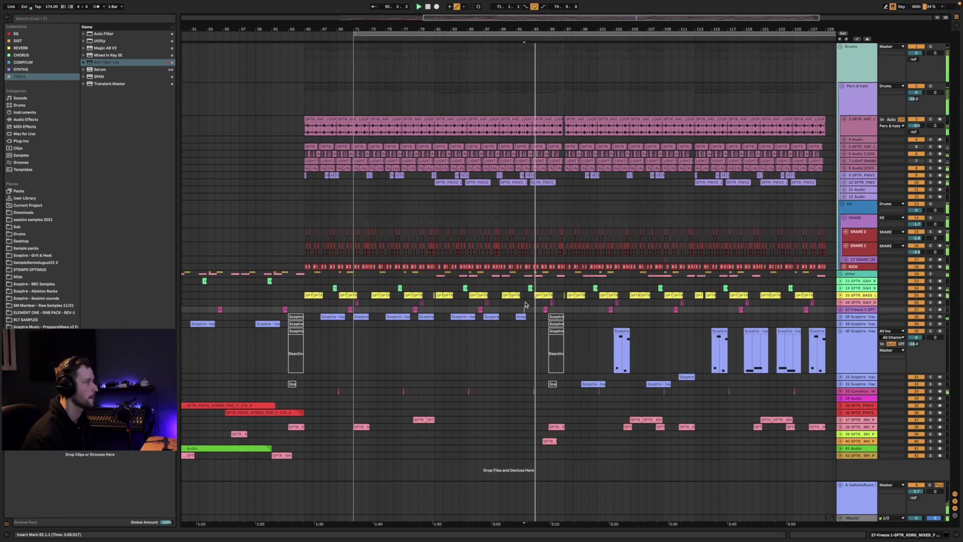
Copy the reversed percussion hit on track 40 from bar 94 to bar 90, start it on a different swell in its sample, and play it.
left_click(549, 442)
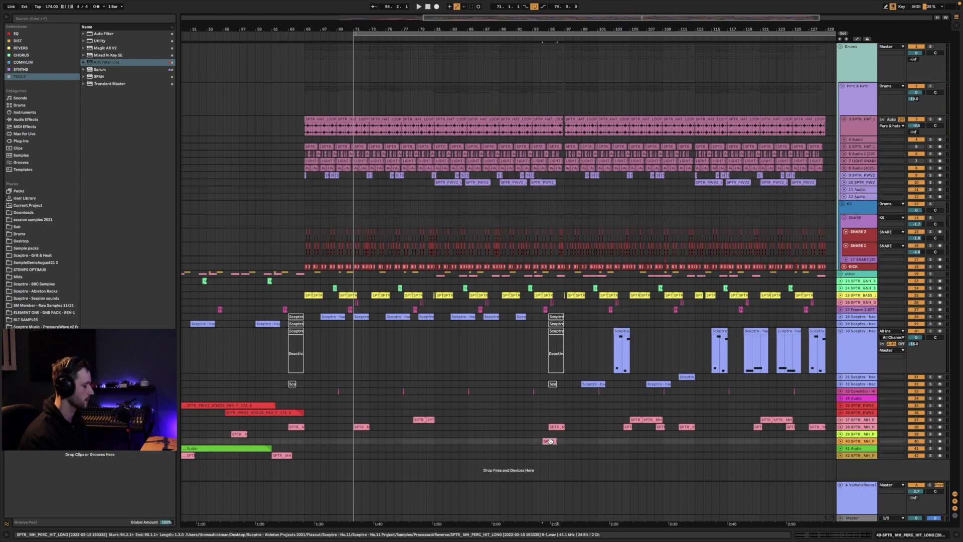
left_click_drag(551, 441, 518, 442)
double_click(518, 442)
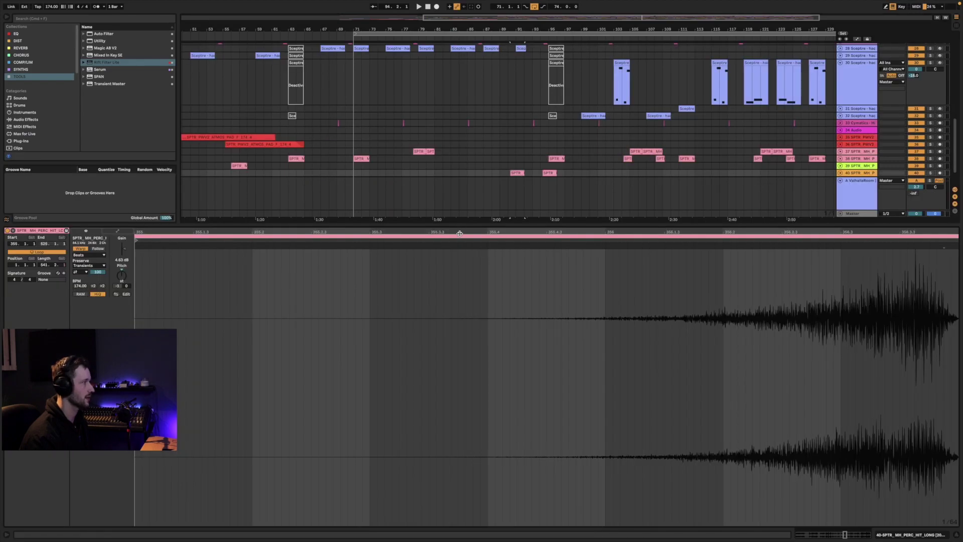
mouse_move(461, 231)
left_mouse_down()
mouse_move(500, 220)
mouse_move(369, 240)
left_mouse_up()
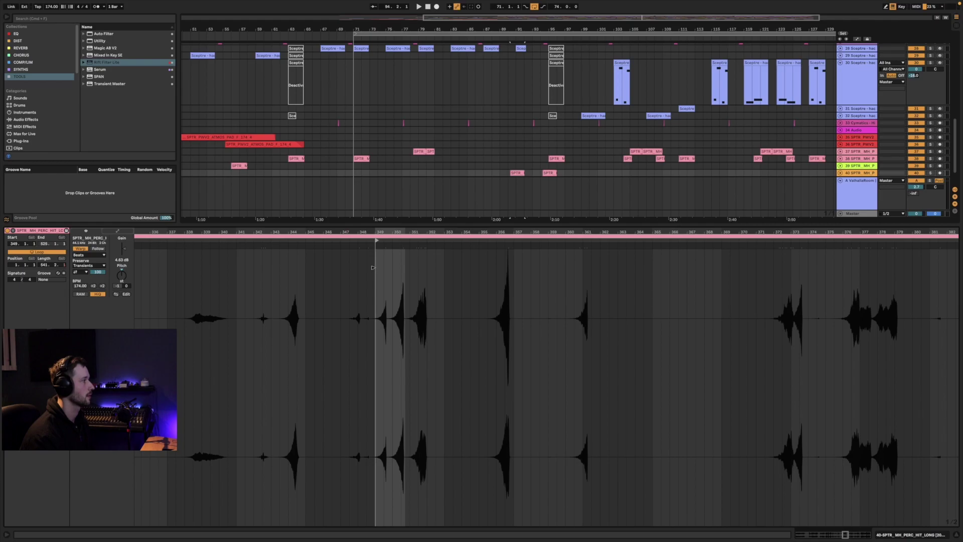
key("space")
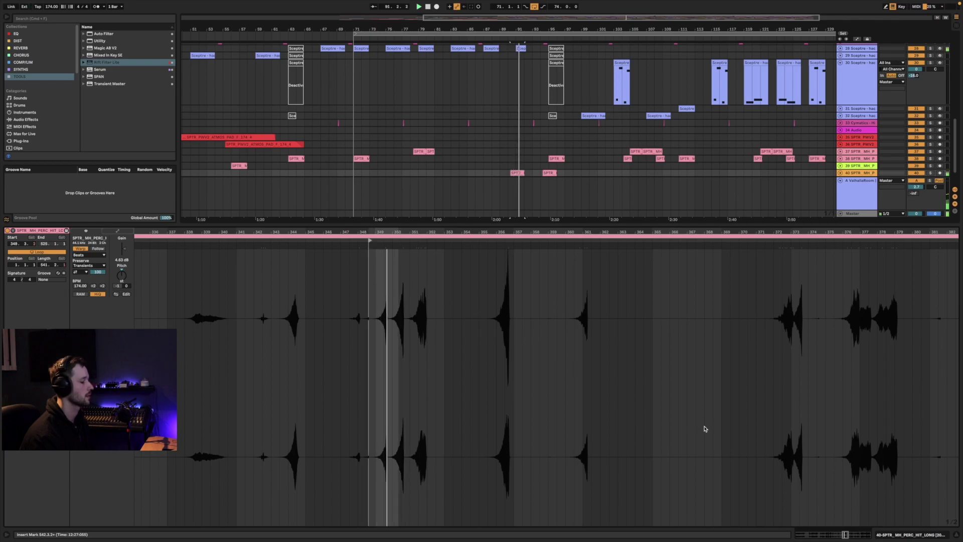
left_click(958, 537)
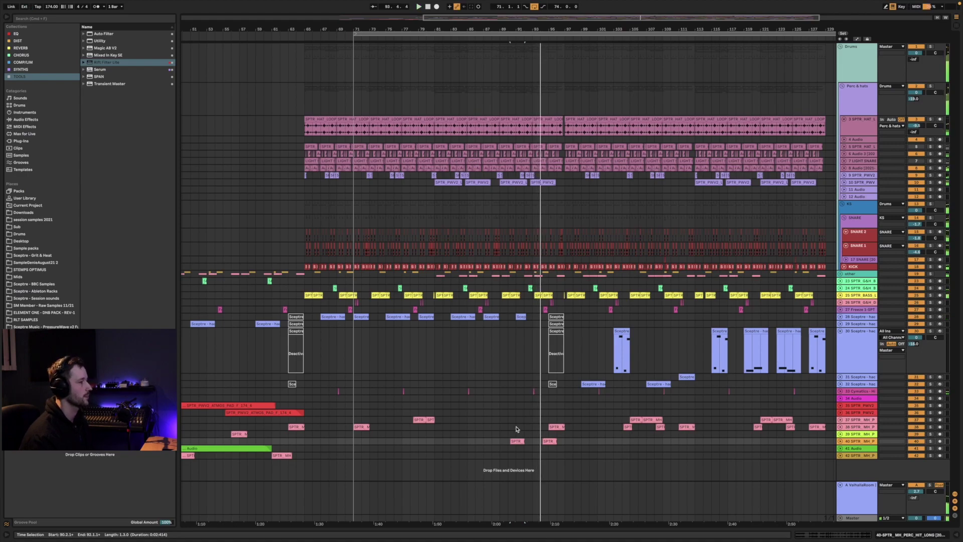
Unfold track 40, set the gain of the reversed percussion hit at bar 90 to 9.13 dB, and play it.
left_click_drag(500, 426, 524, 427)
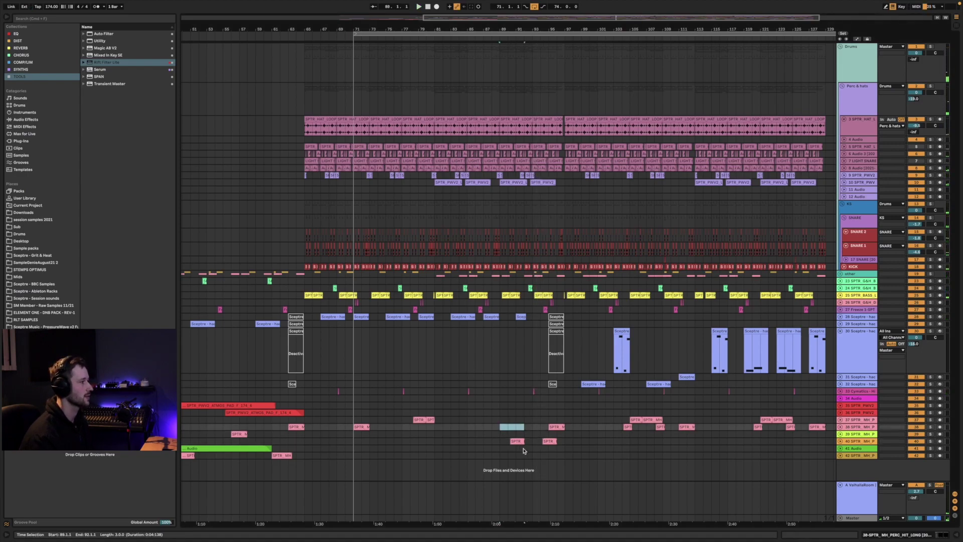
left_click(839, 442)
double_click(521, 441)
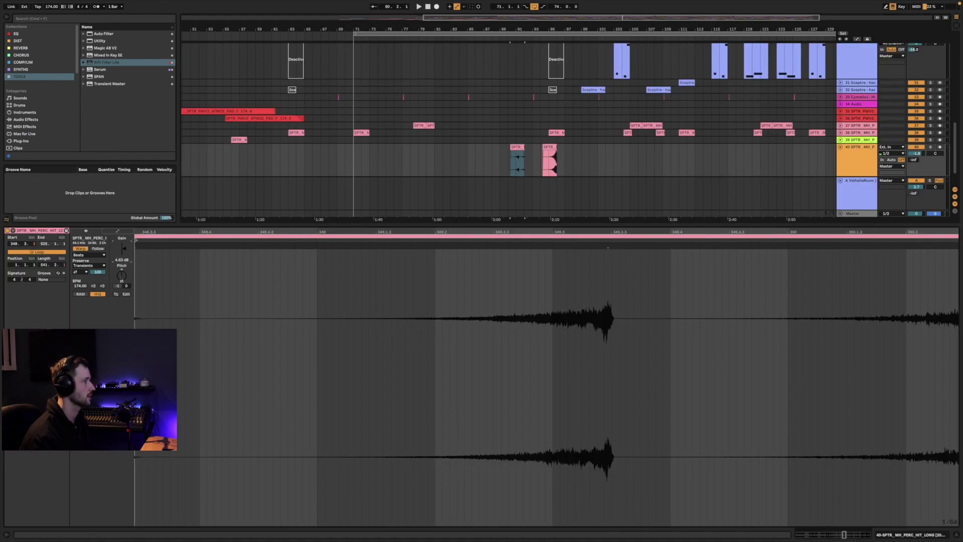
left_click_drag(124, 248, 124, 246)
key("space")
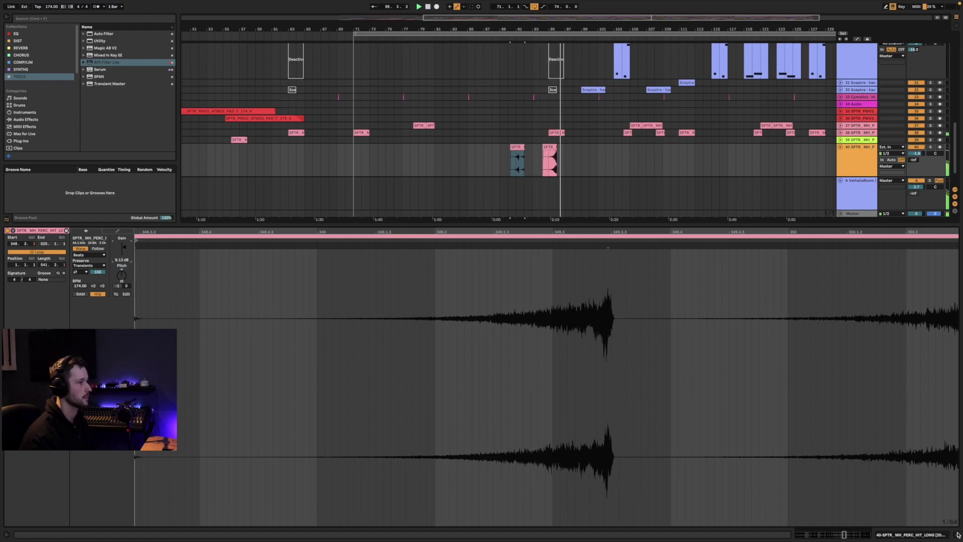
left_click(958, 535)
Extend the short bass loop clip just before bar 97 to 97.2.1, unfold its track 25, and play the transition.
left_click_drag(526, 29, 545, 46)
left_click_drag(709, 29, 638, 125)
left_click(578, 275)
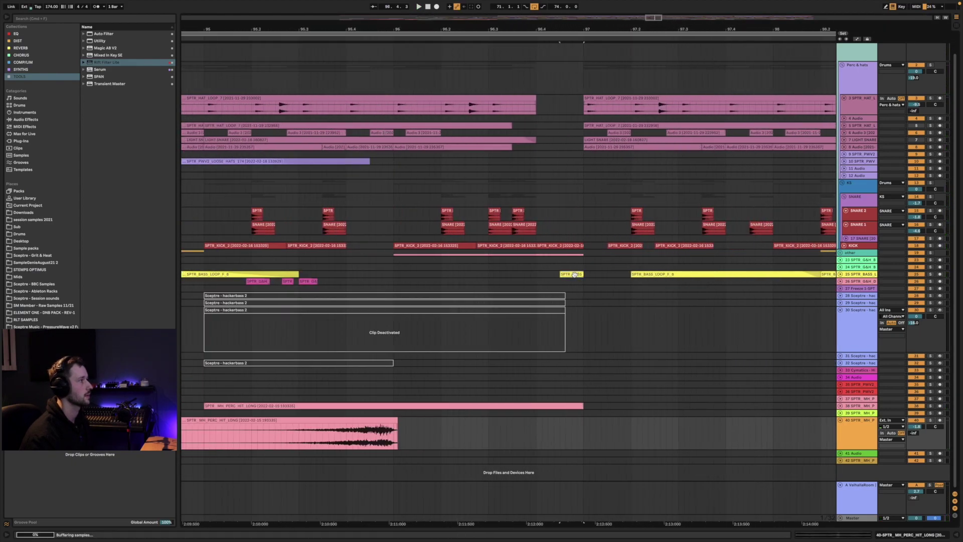
key("space")
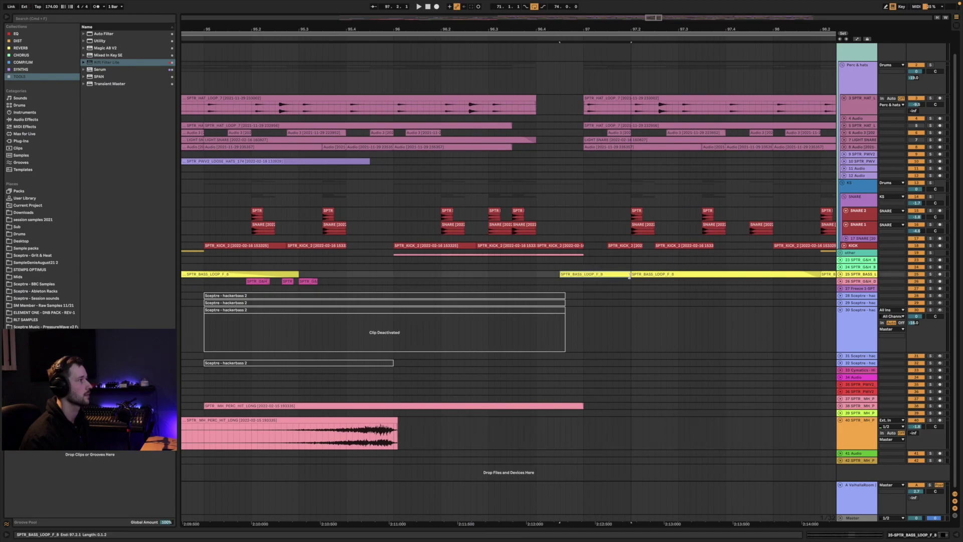
key("space")
left_click(840, 275)
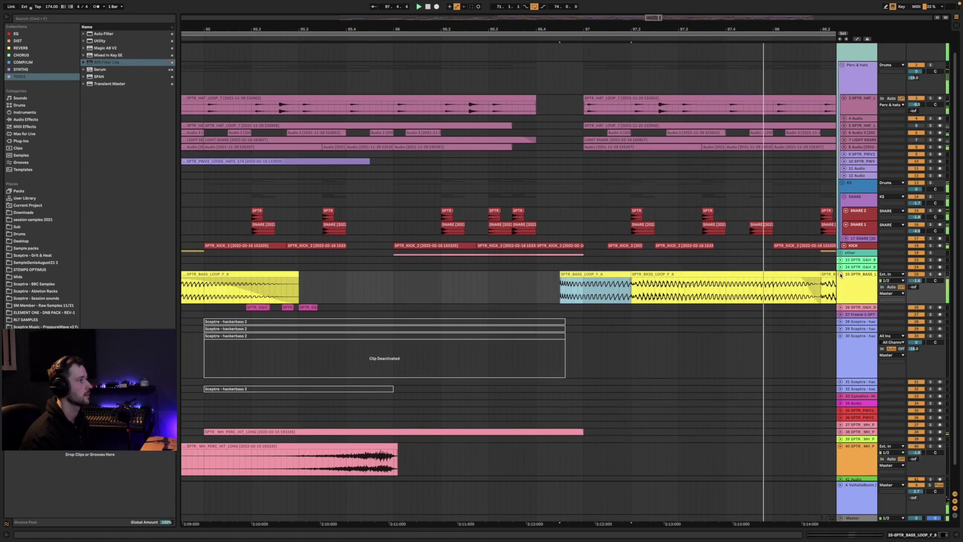
left_click(427, 294)
key("space")
key("space")
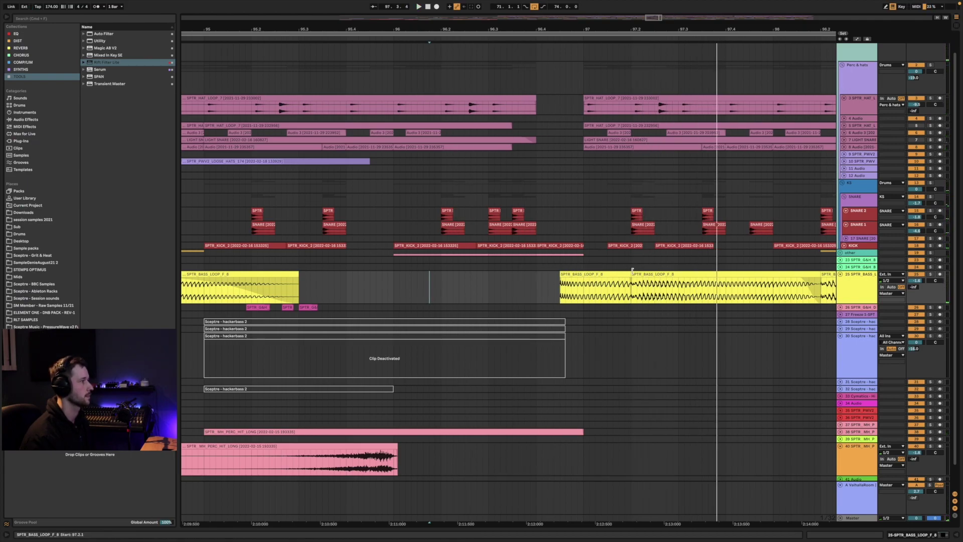
Trim the start of the short bass loop clip to 97.1.1 and play the transition from bar 96.
left_click_drag(627, 271, 603, 275)
left_click(526, 288)
key("space")
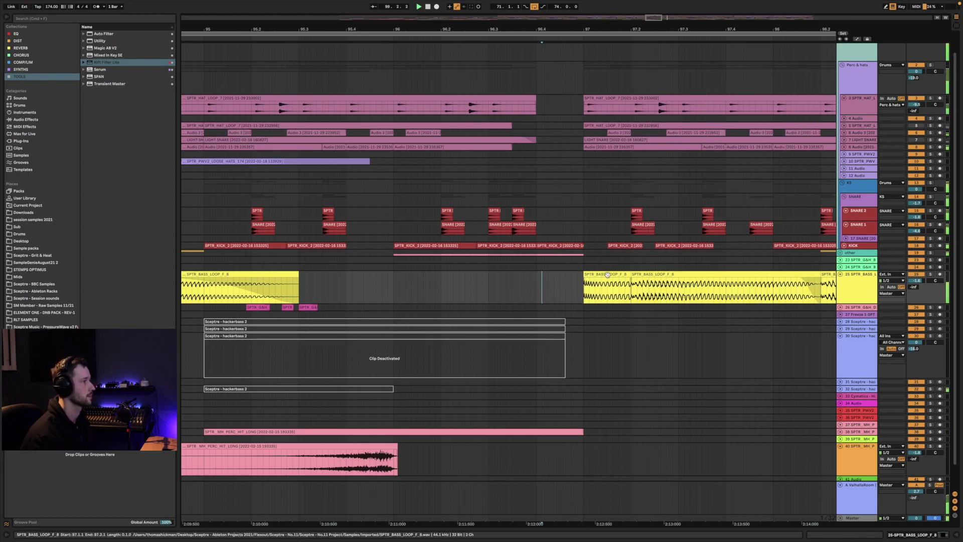
key("space")
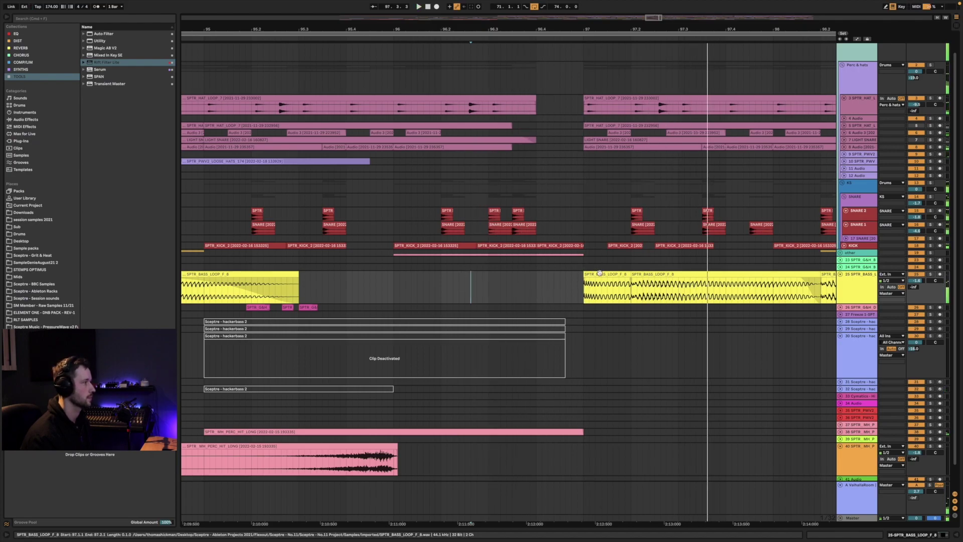
key("space")
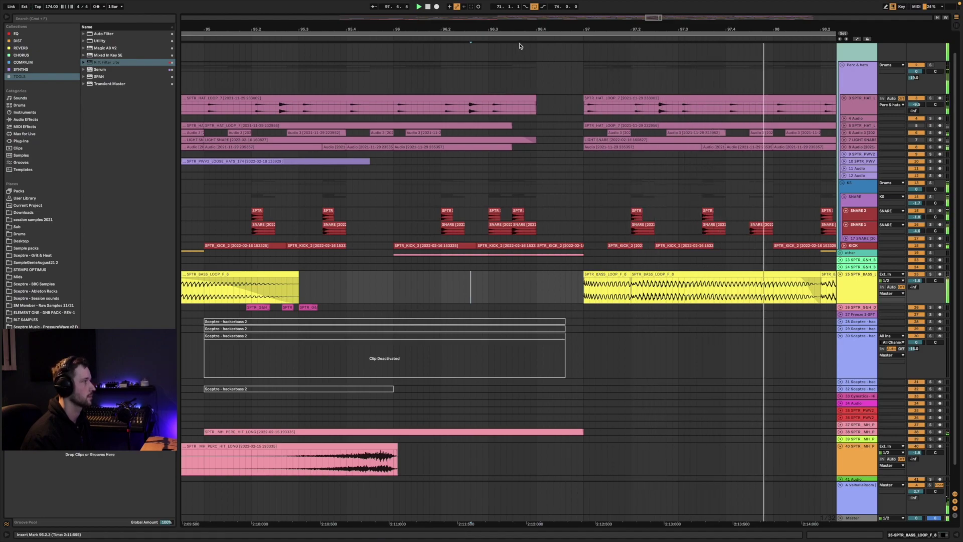
Delete the hat and percussion audio on tracks 3 to 8 between 97.1.1 and 97.2.1, and play the transition.
scroll(560, 150, "down", 5)
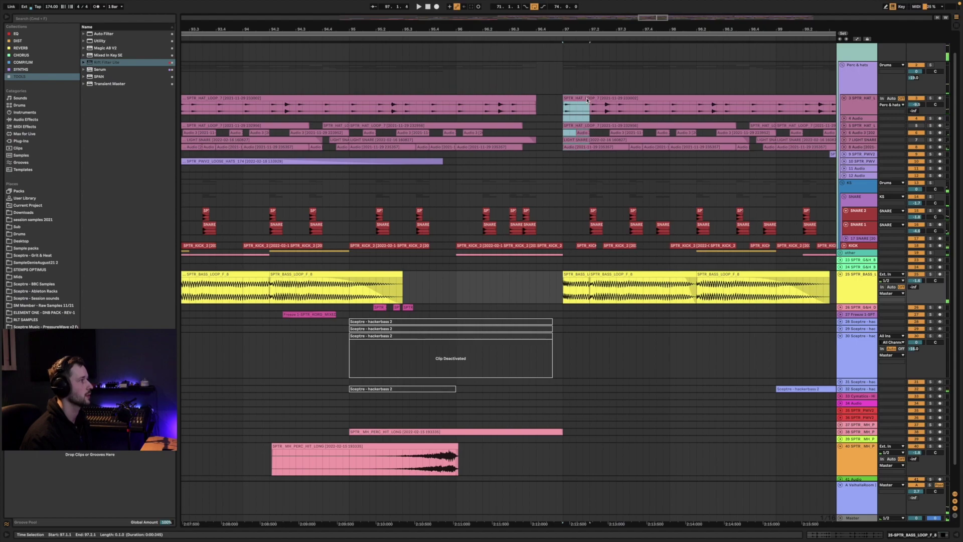
left_click_drag(587, 100, 586, 98)
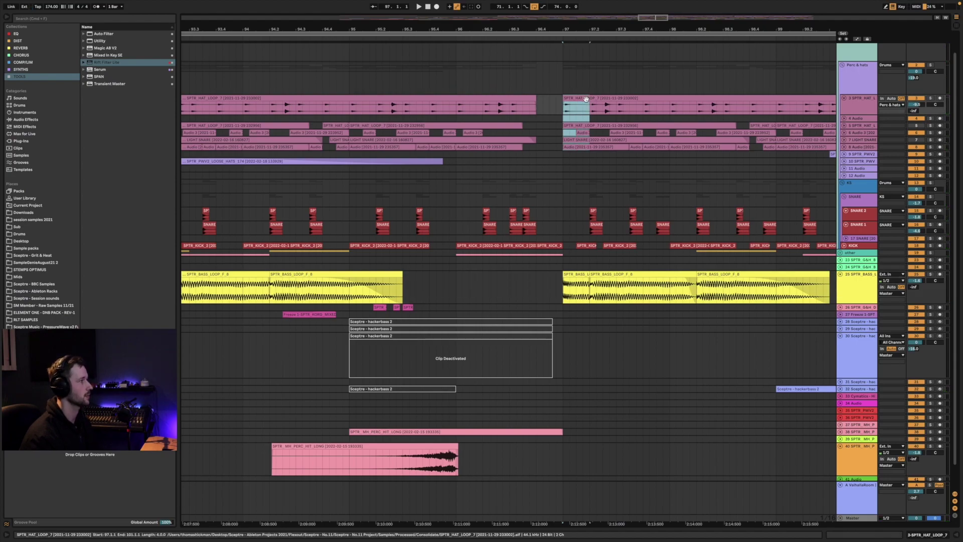
key("Delete")
left_click(519, 162)
key("space")
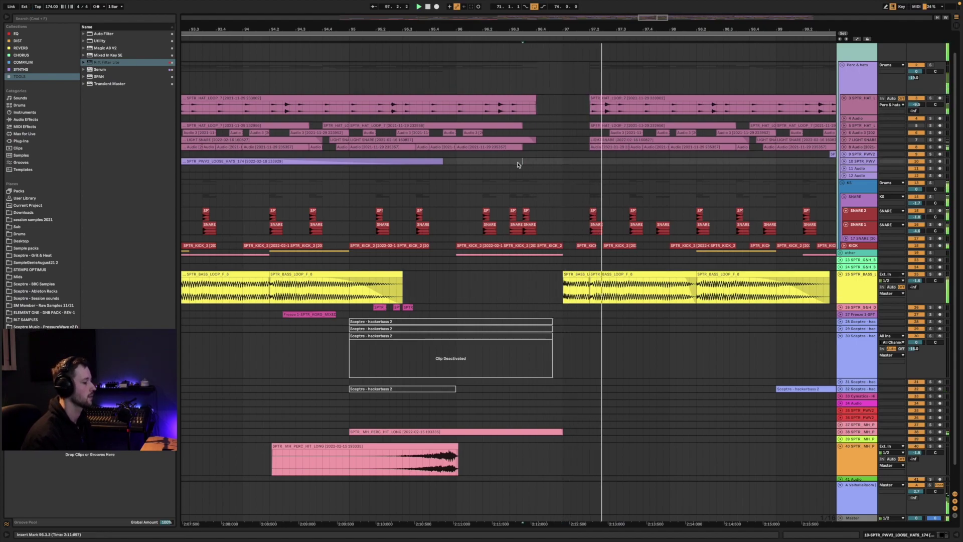
Let the drop play on while folding tracks 30 and 40.
left_click_drag(545, 29, 545, 15)
scroll(569, 426, "down", 2)
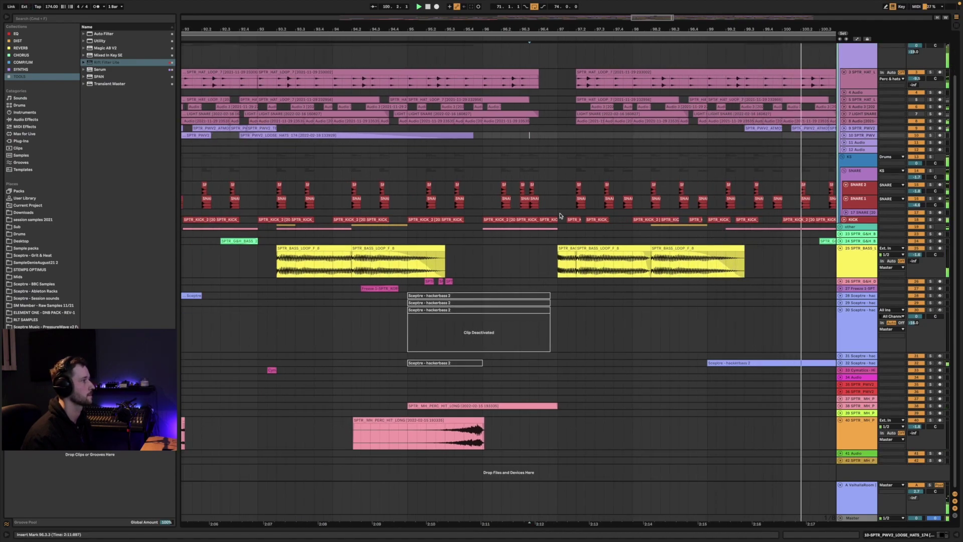
left_click_drag(563, 26, 563, 7)
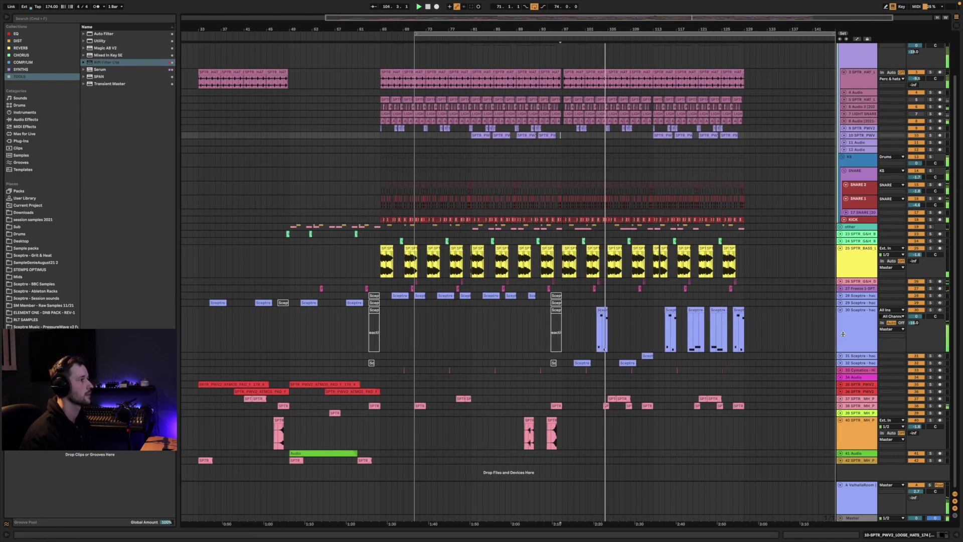
left_click(840, 310)
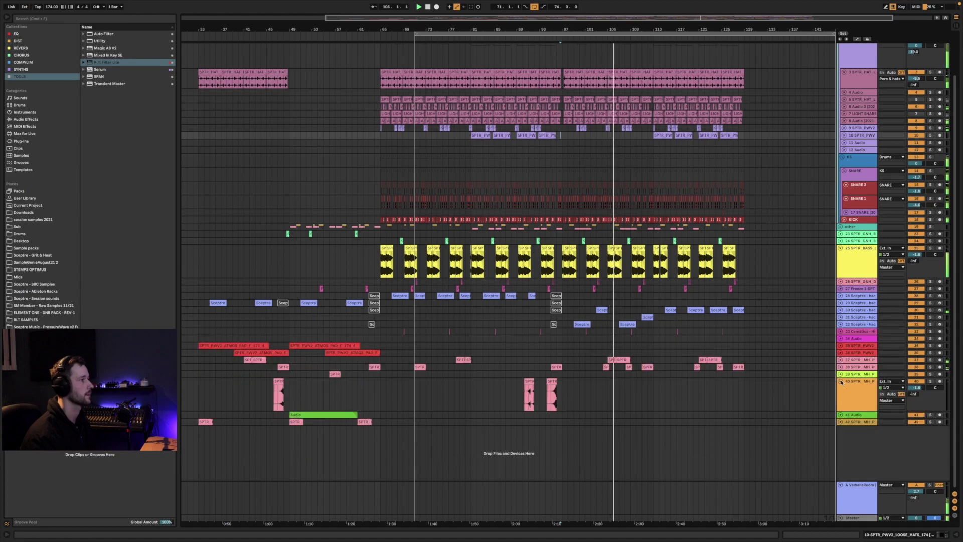
left_click(839, 381)
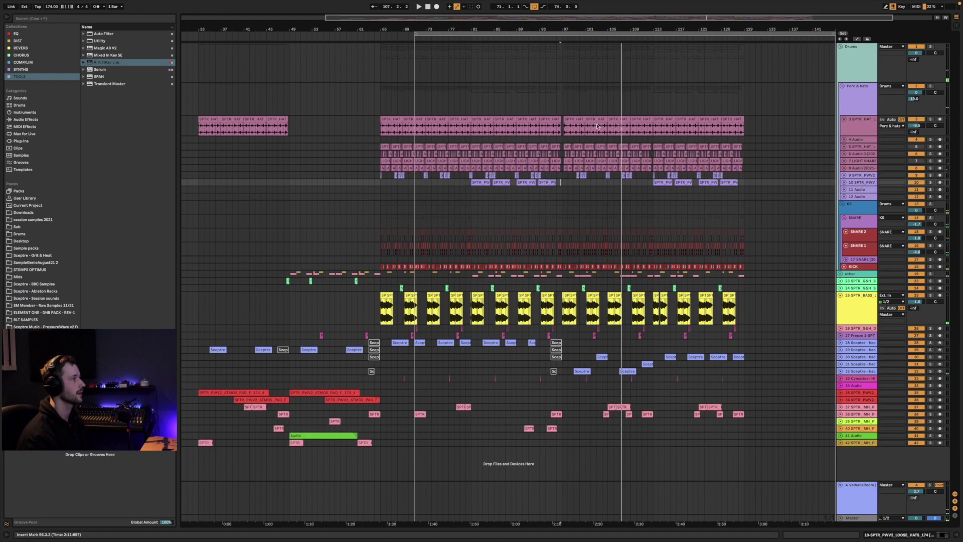
Set the loop to run from bar 31 to bar 131 around the whole arrangement, and start playback from bar 31.
left_click_drag(592, 26, 617, 27)
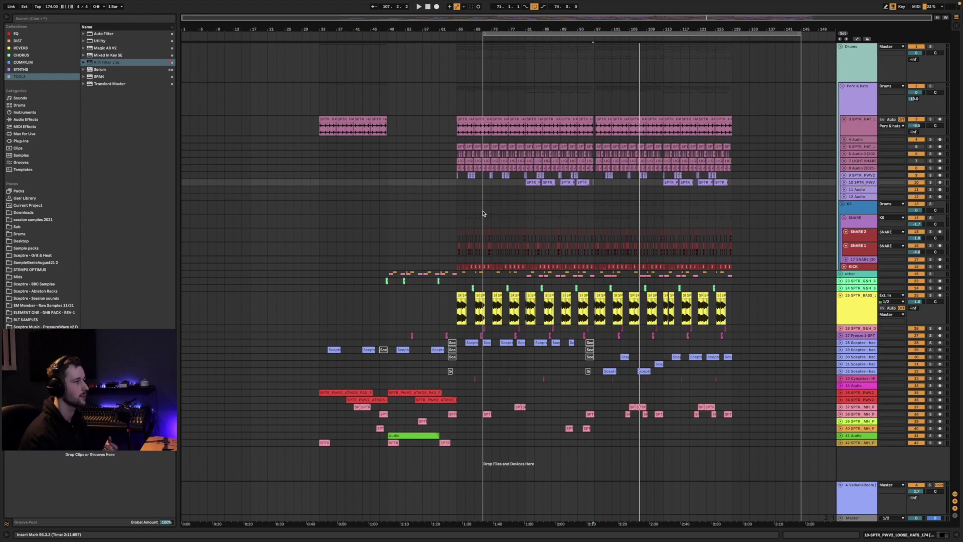
left_click_drag(511, 32, 349, 64)
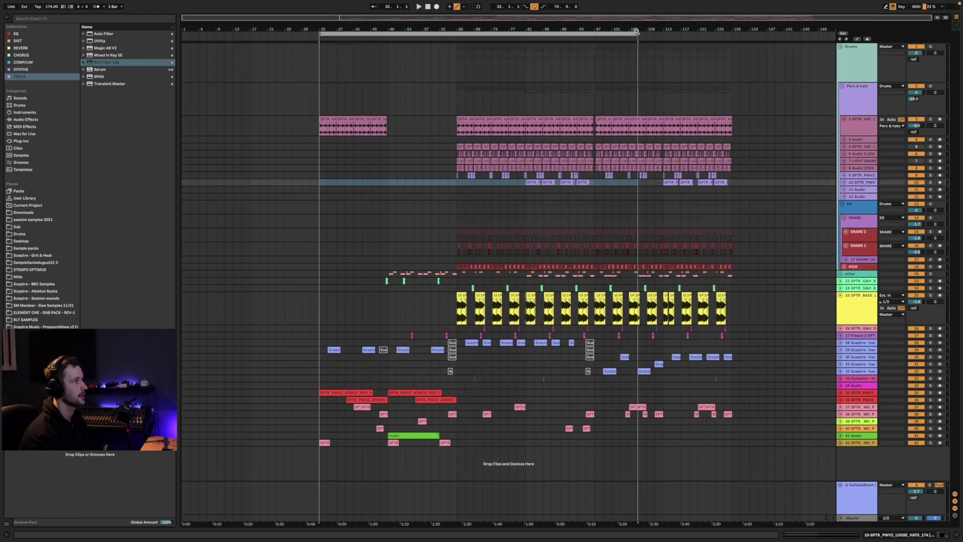
left_click_drag(635, 33, 728, 48)
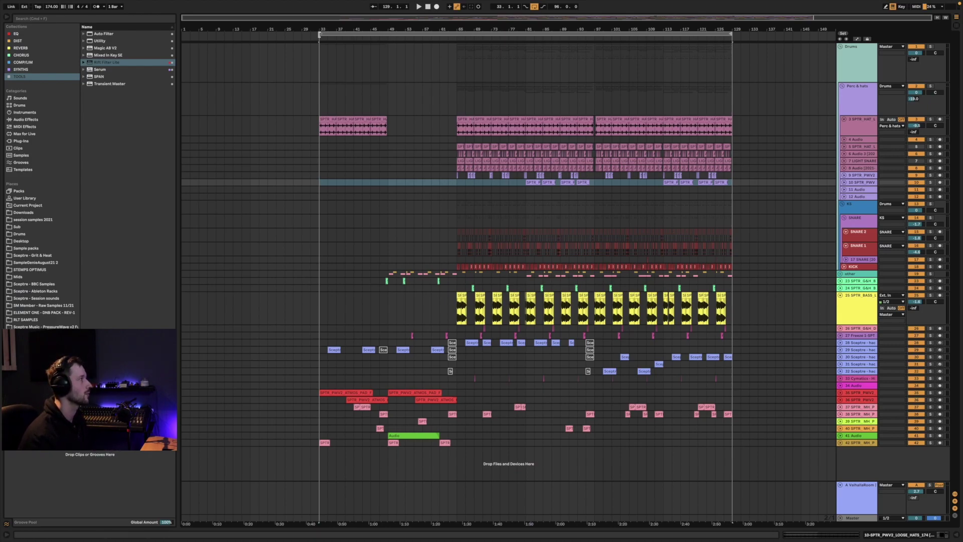
left_click_drag(317, 33, 311, 33)
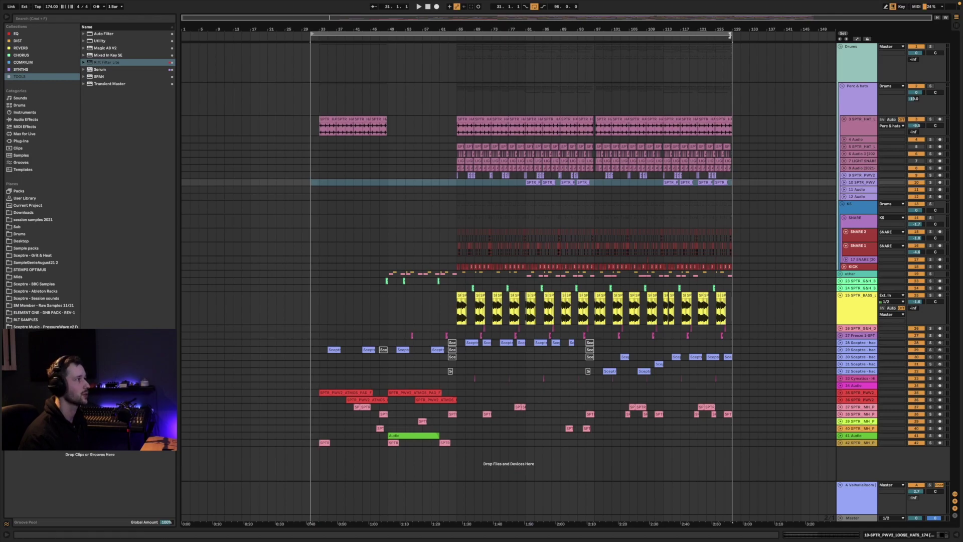
left_click_drag(740, 30, 744, 30)
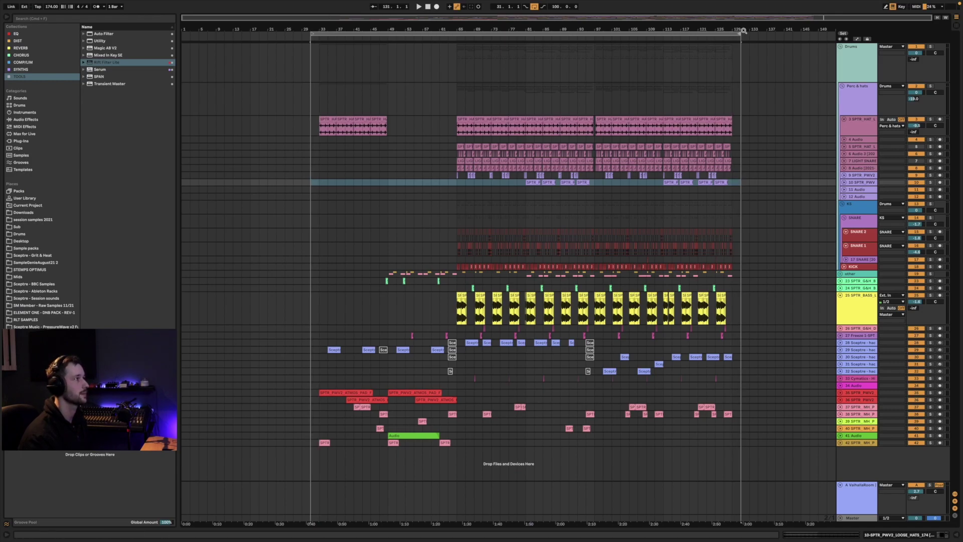
key("space")
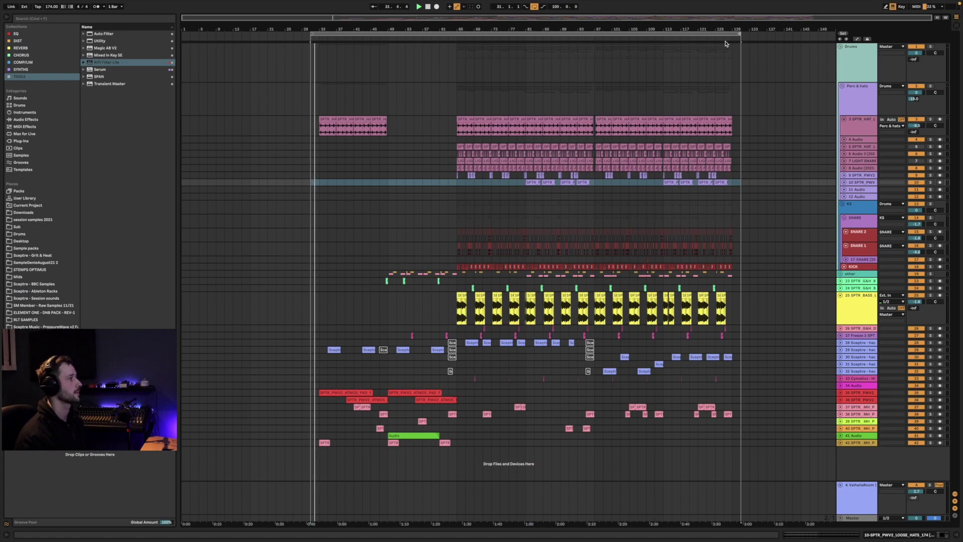